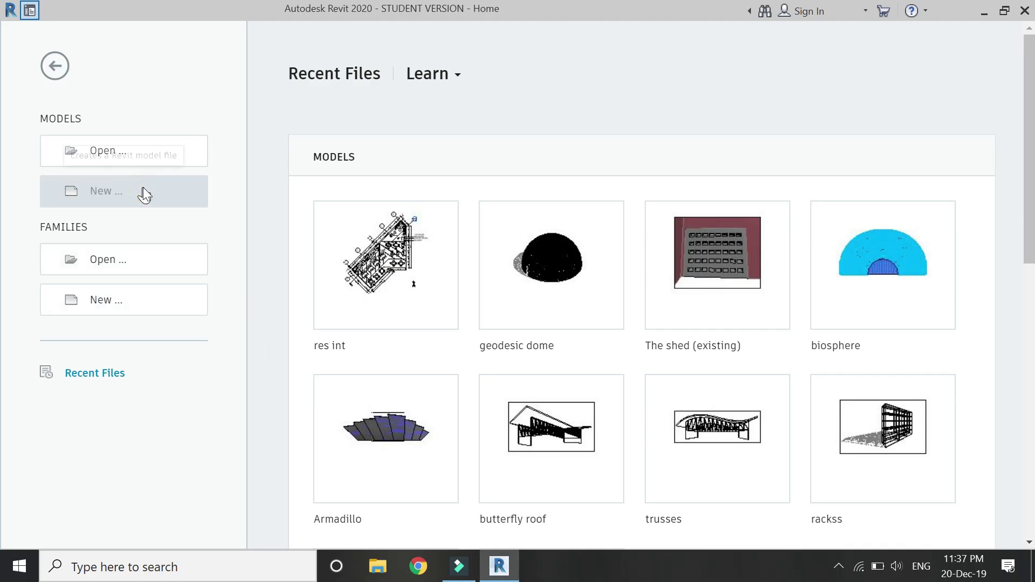
Create a new project from the Architectural Template
left_click(145, 195)
left_click(456, 248)
left_click(459, 282)
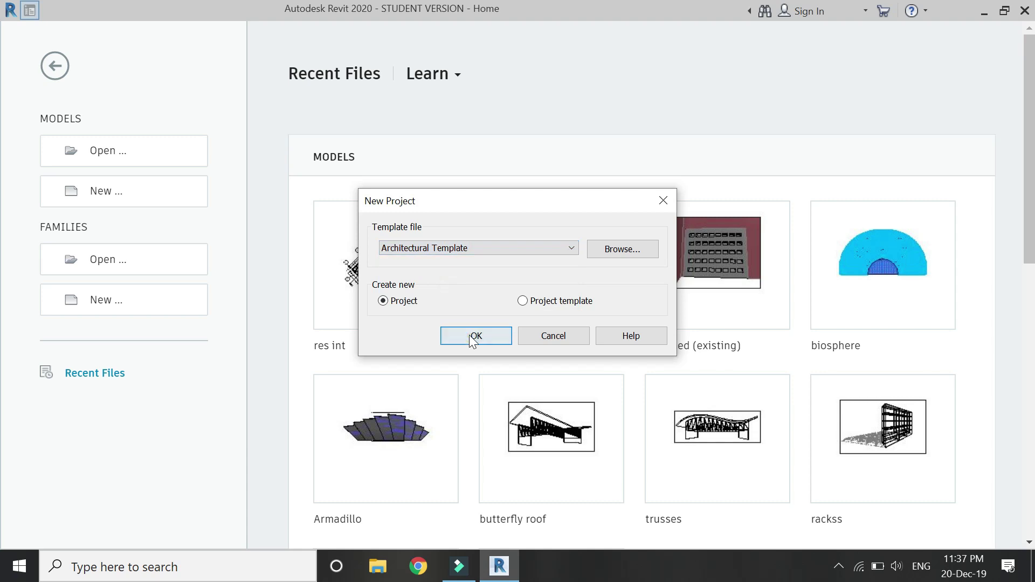
left_click(474, 336)
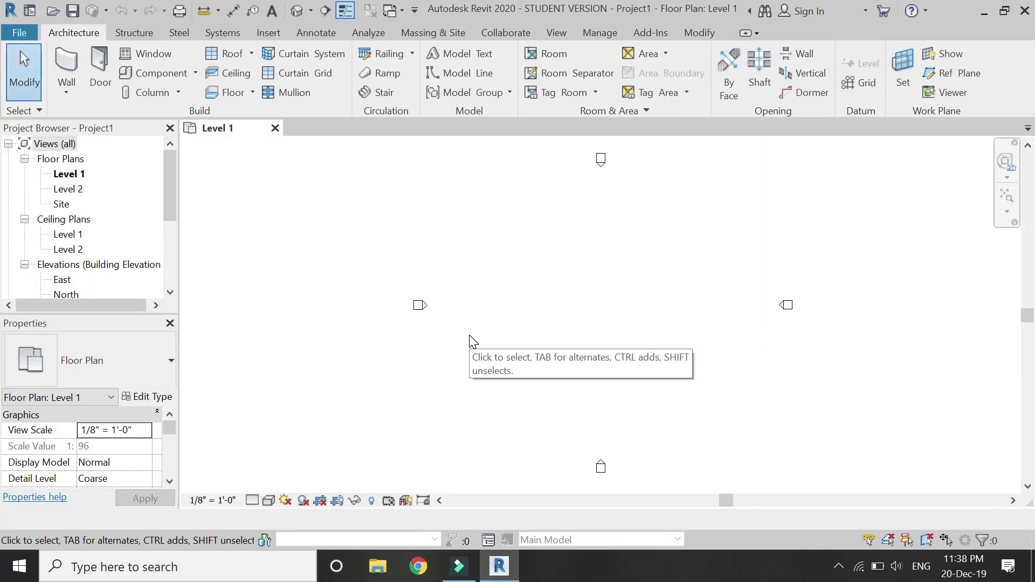
Start an in-place mass, keeping the default name Mass 1
left_click(437, 33)
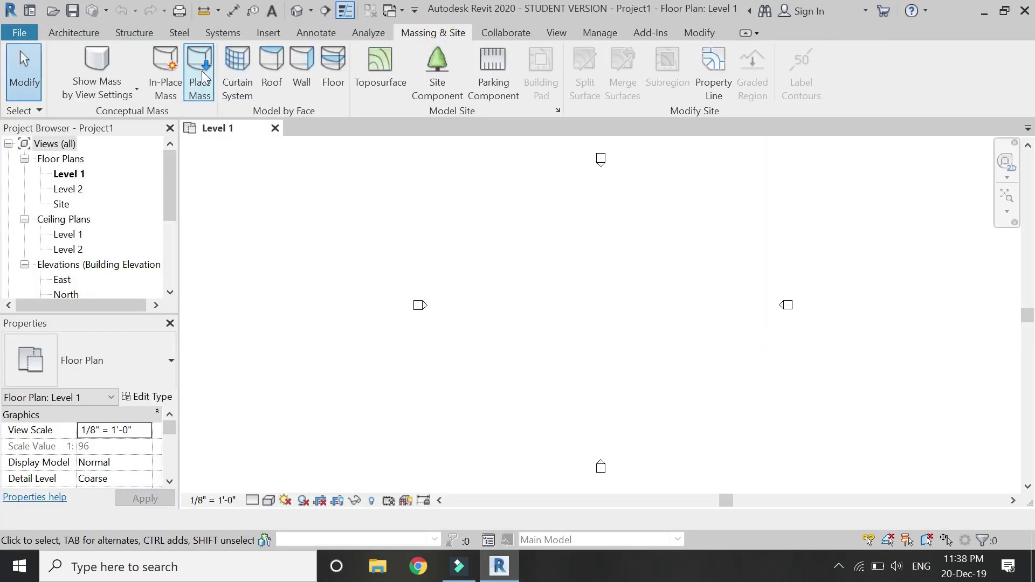
left_click(202, 78)
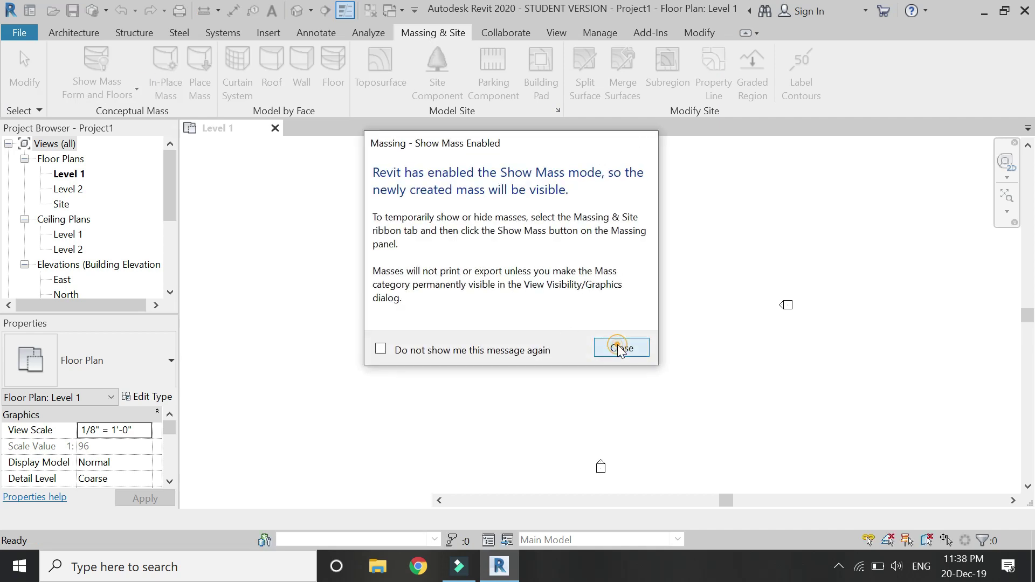
left_click(619, 349)
left_click(529, 310)
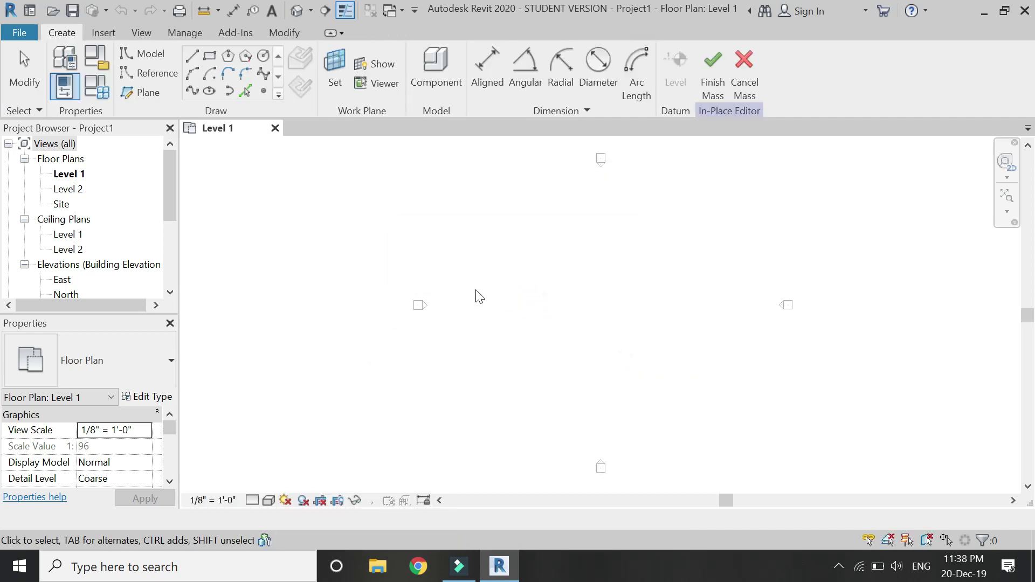
In the default 3D view, draw a 20'-0" radius circle on Level 1
left_click(297, 11)
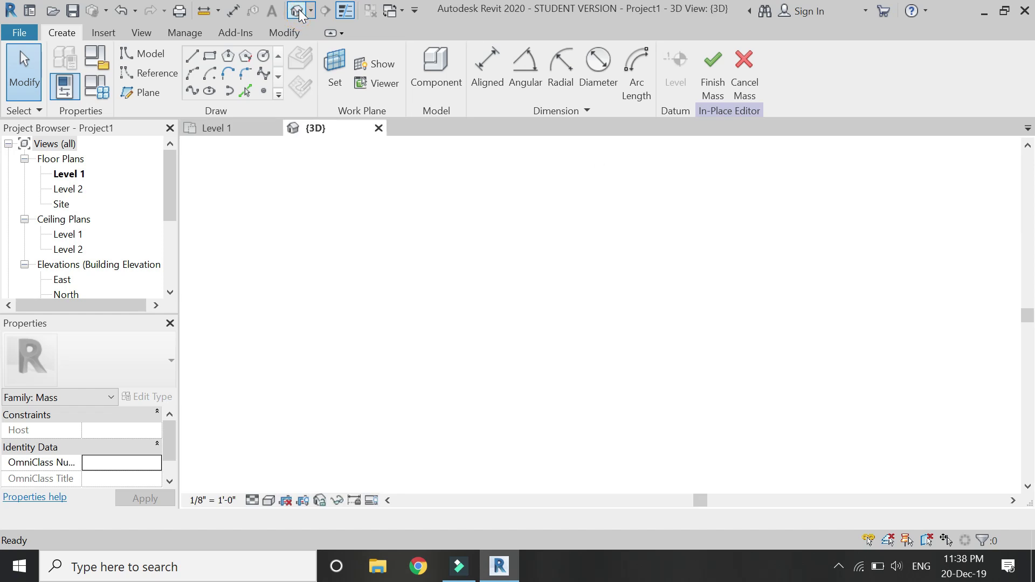
left_click(266, 58)
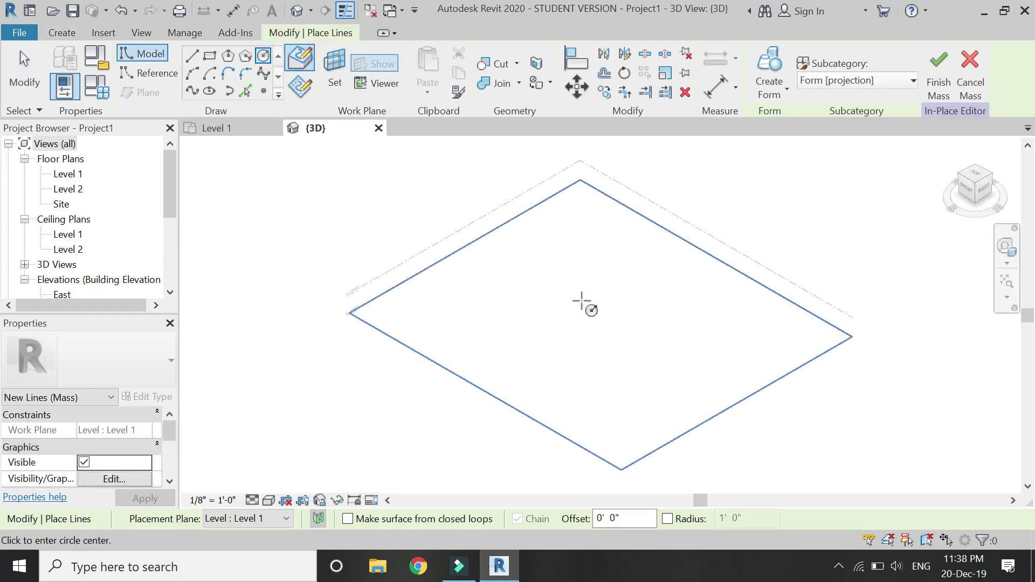
left_click(581, 302)
left_click(612, 325)
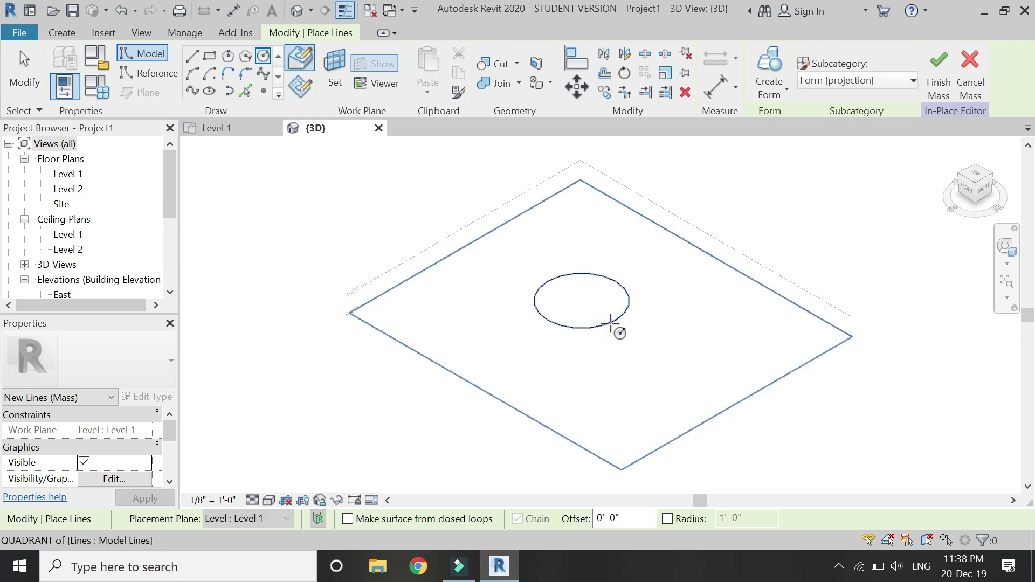
key("Escape")
key("Escape")
Turn the circle into a sphere form and set its start angle to 180° for a hemisphere
left_click(610, 322)
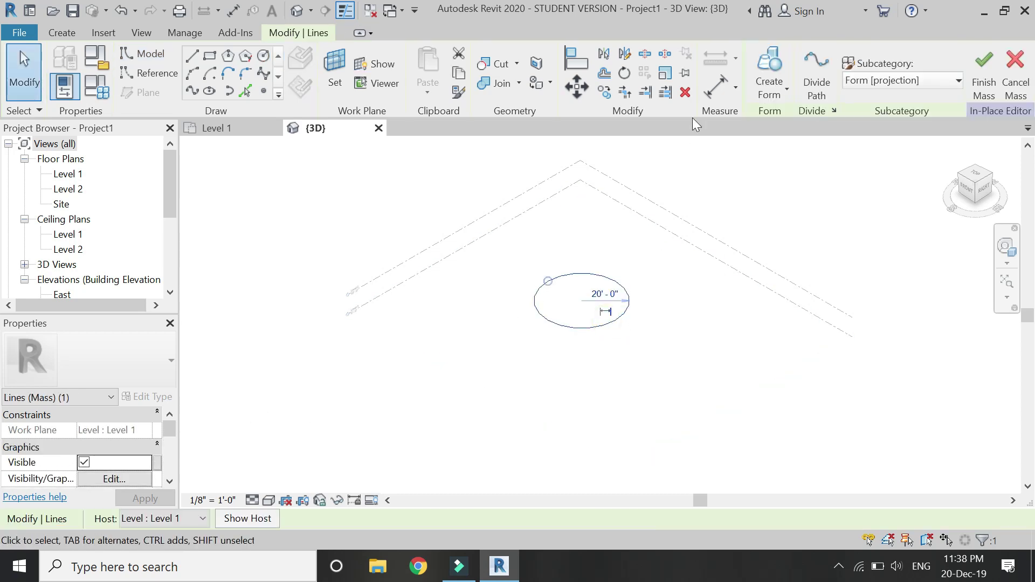
left_click(772, 64)
left_click(593, 399)
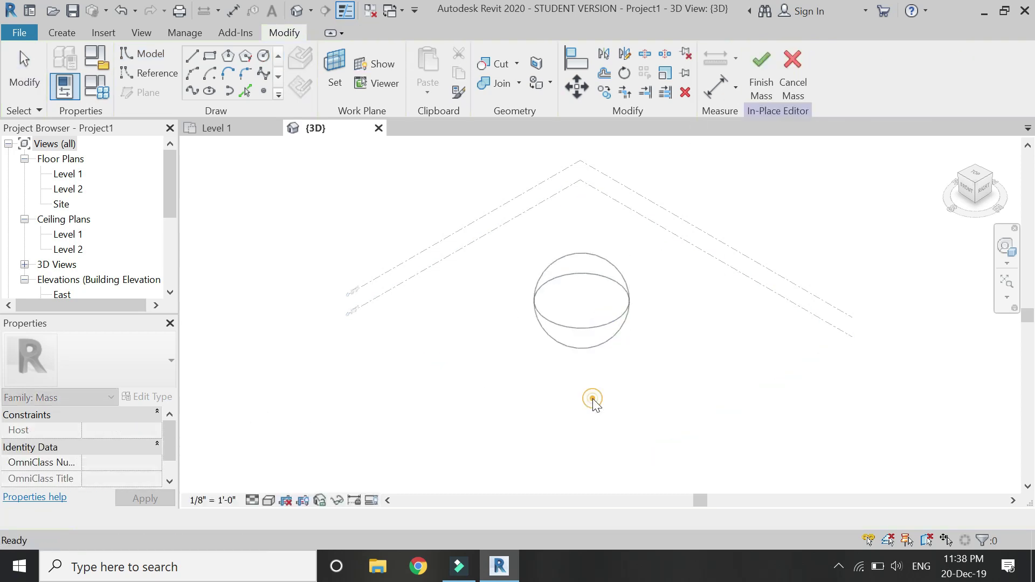
left_click_drag(644, 246, 522, 373)
left_click(142, 431)
type("1")
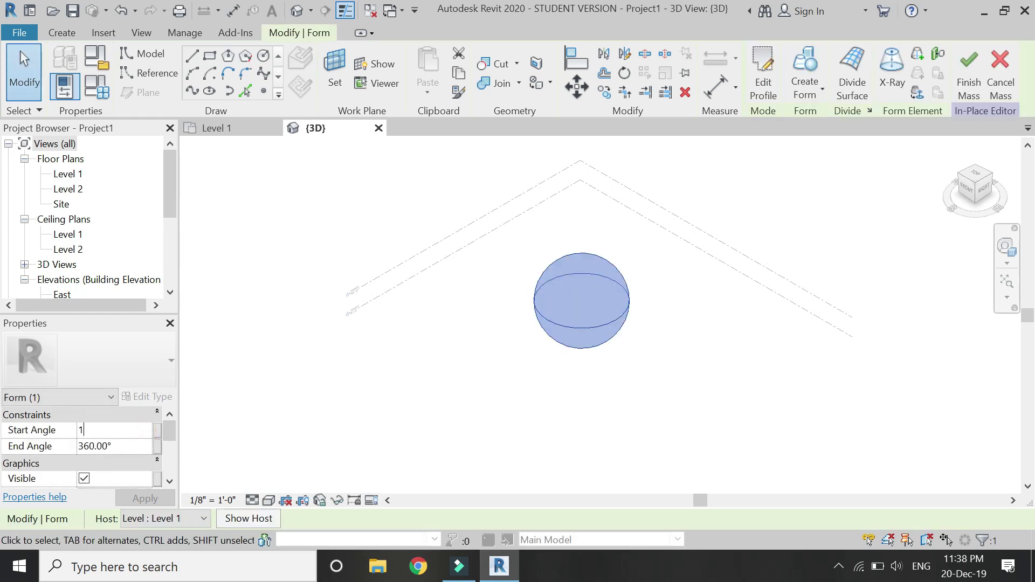
type("80")
key("Return")
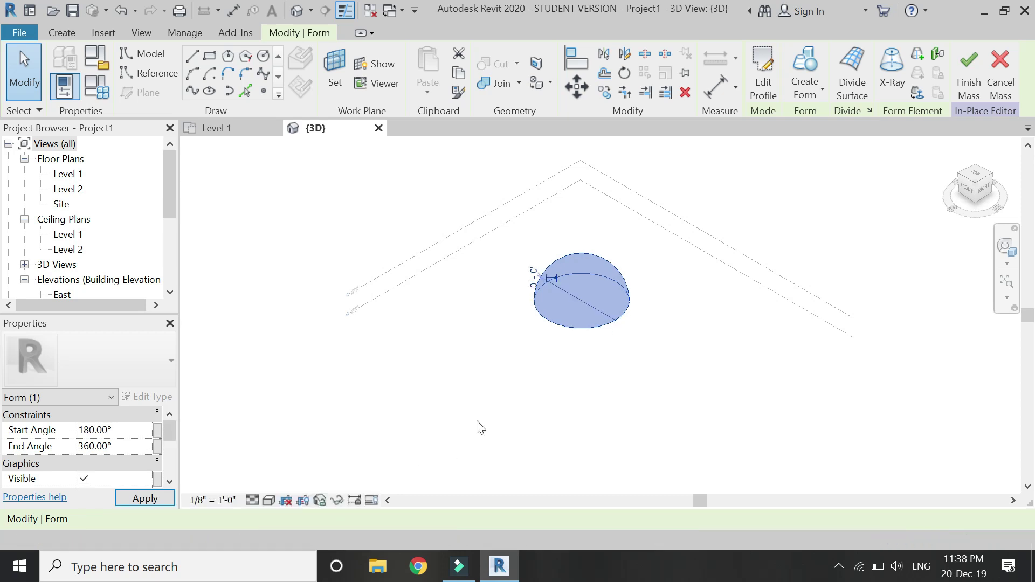
Switch the view to the Realistic visual style and clear the selection
left_click(269, 501)
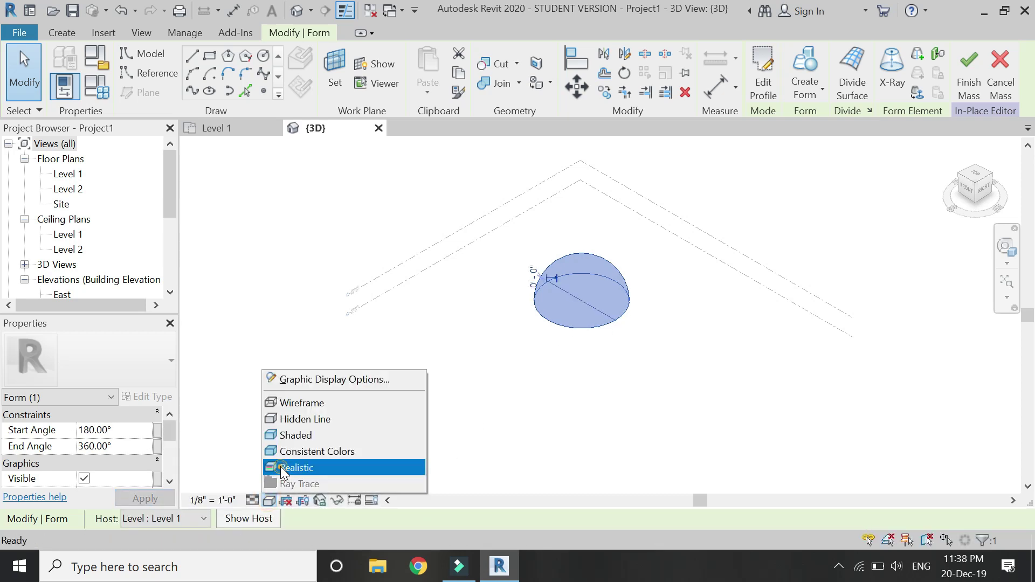
left_click(283, 471)
left_click(619, 222)
scroll(619, 221, "up", 2)
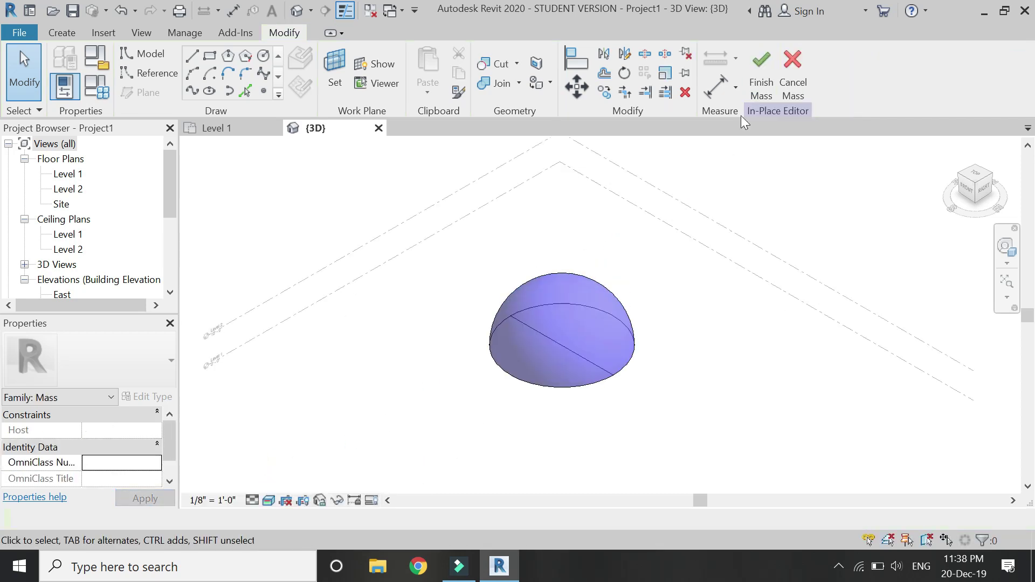
Finish the dome mass and add a Level 1 mass floor, giving 1256.67 SF gross floor area
left_click(762, 78)
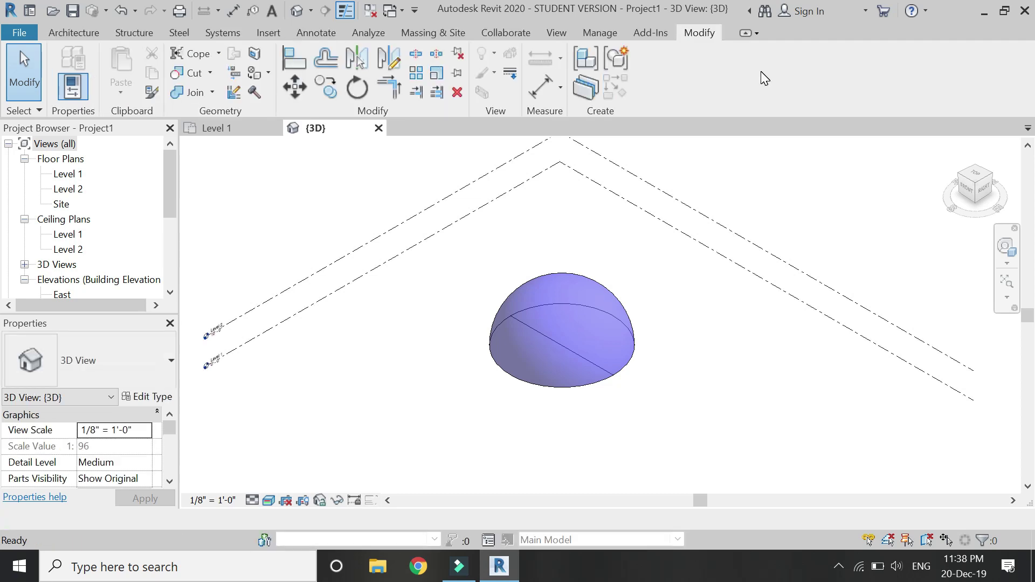
left_click(568, 277)
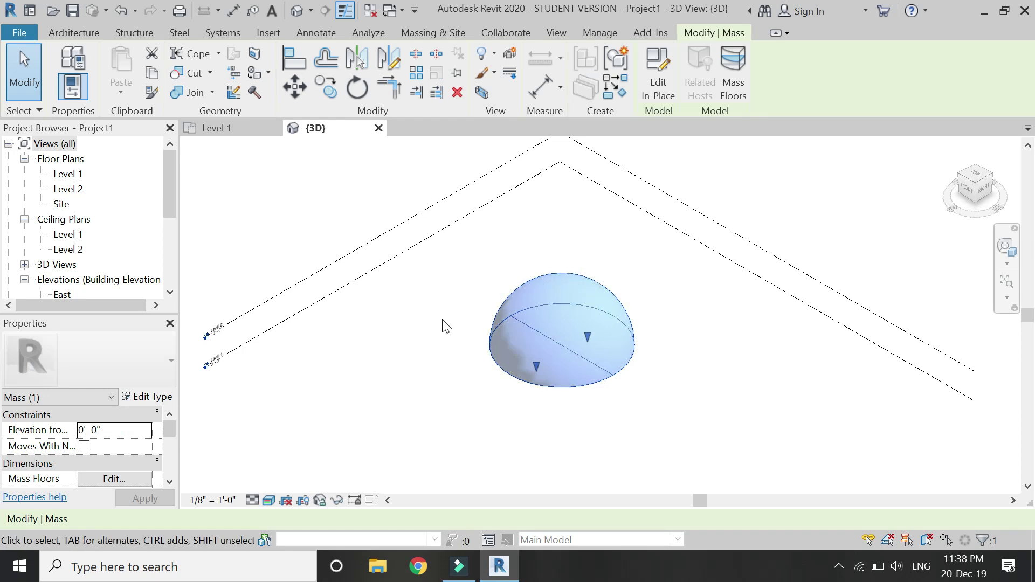
scroll(119, 452, "down", 3)
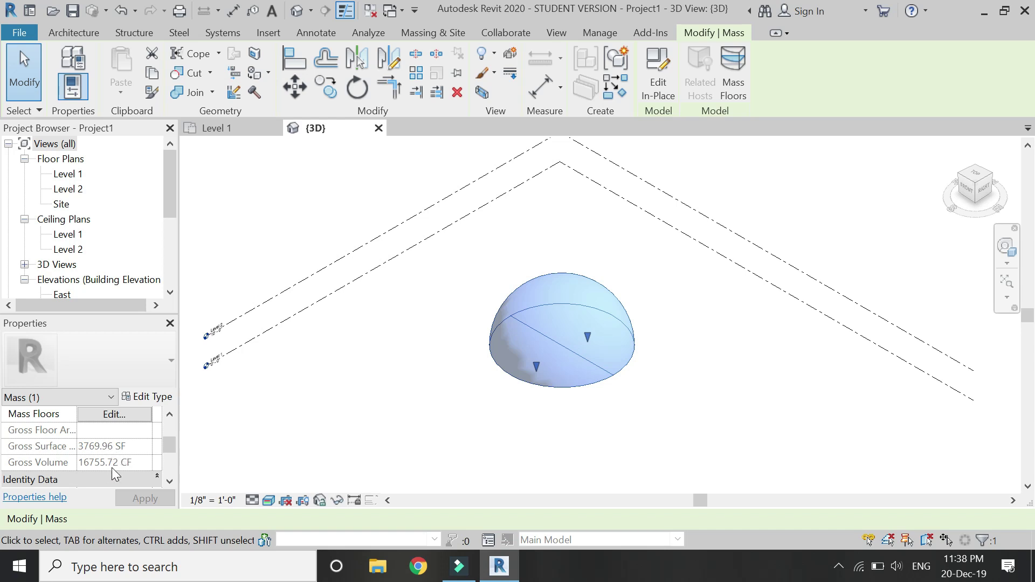
left_click(114, 415)
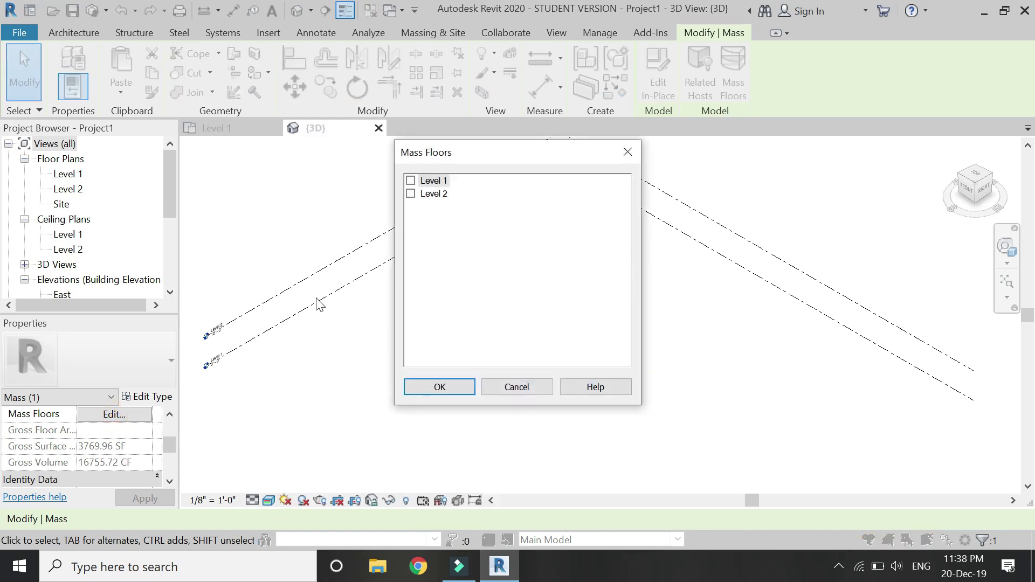
left_click(411, 180)
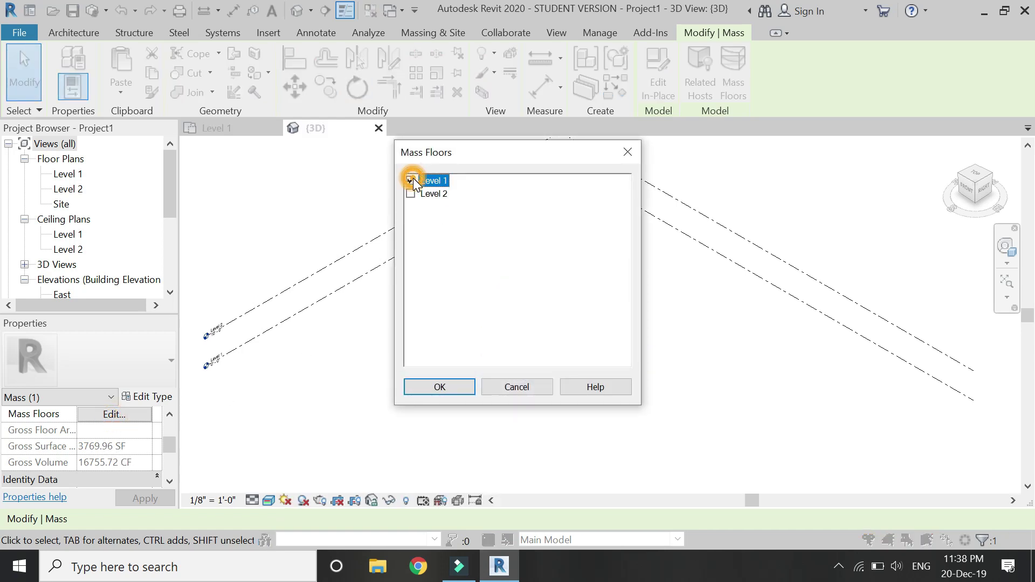
left_click(440, 399)
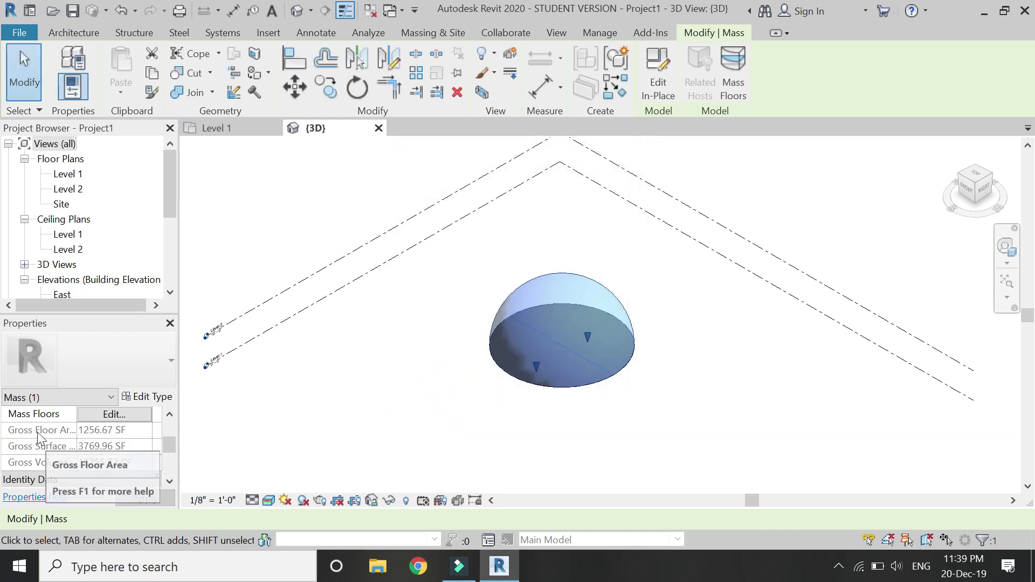
Reopen the dome in the Level 1 plan and place a radial dimension on its base circle
double_click(548, 312)
left_click(228, 126)
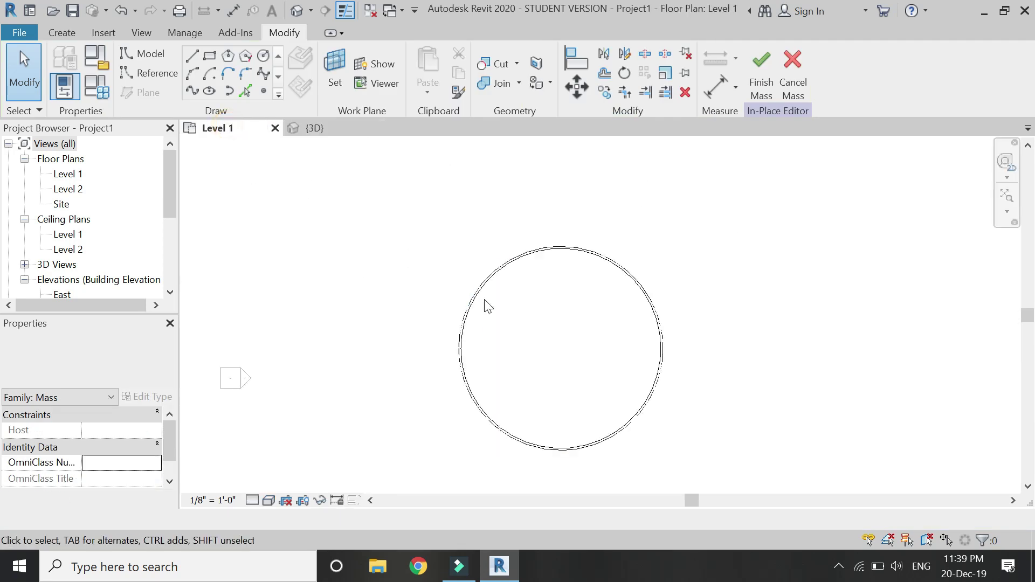
left_click(736, 87)
left_click(767, 181)
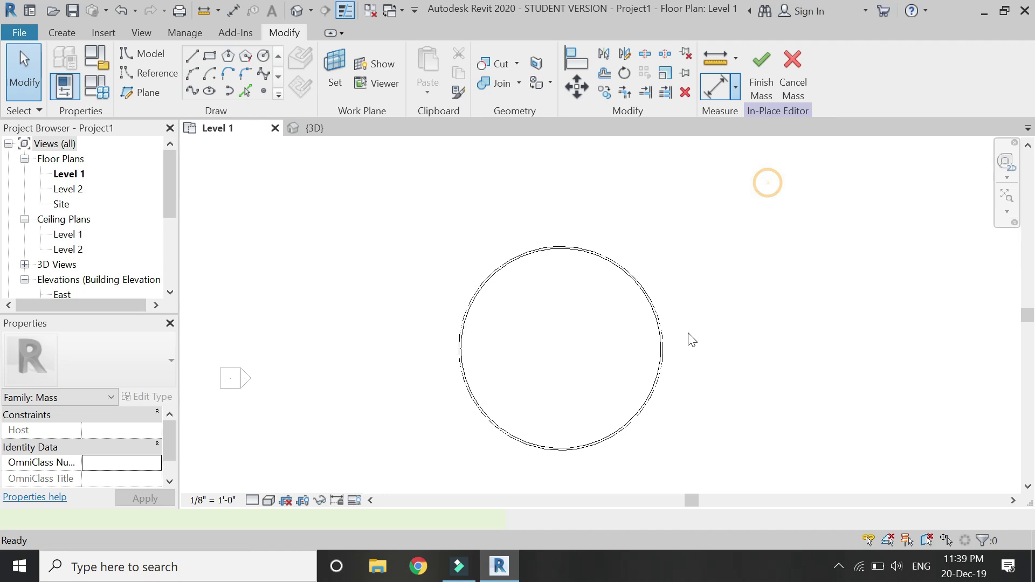
scroll(693, 299, "up", 2)
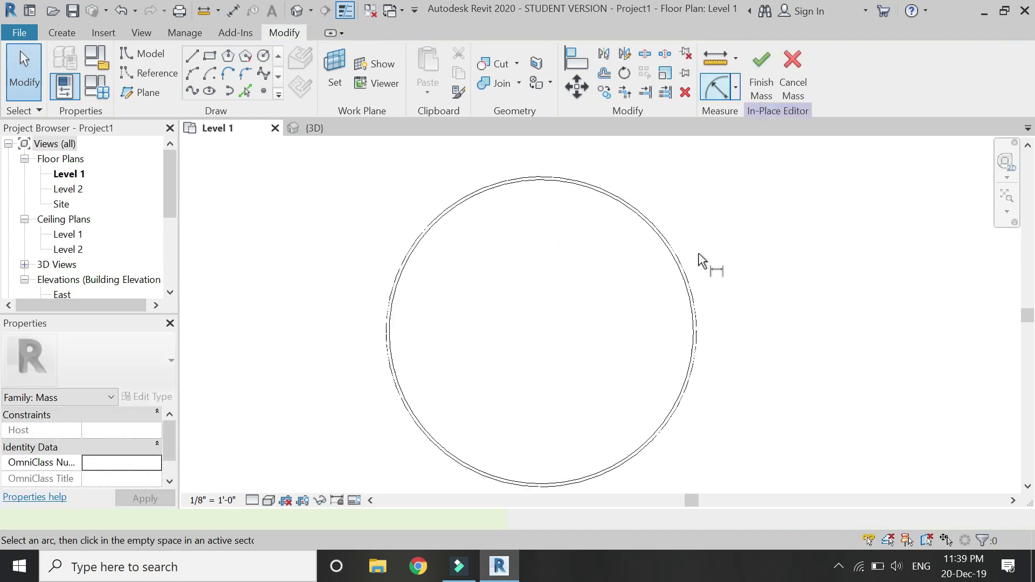
left_click(695, 295)
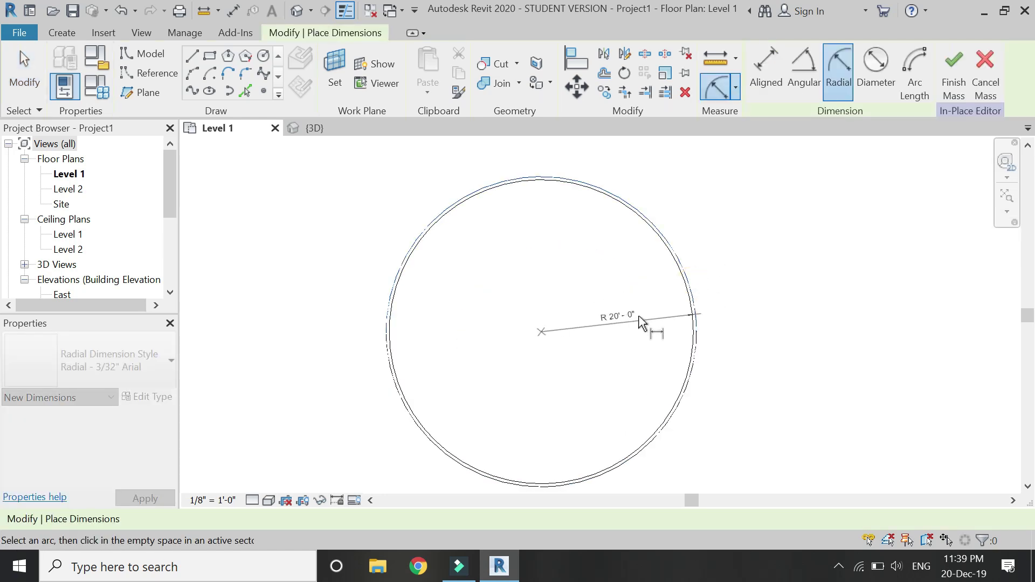
left_click(649, 294)
key("Escape")
key("Escape")
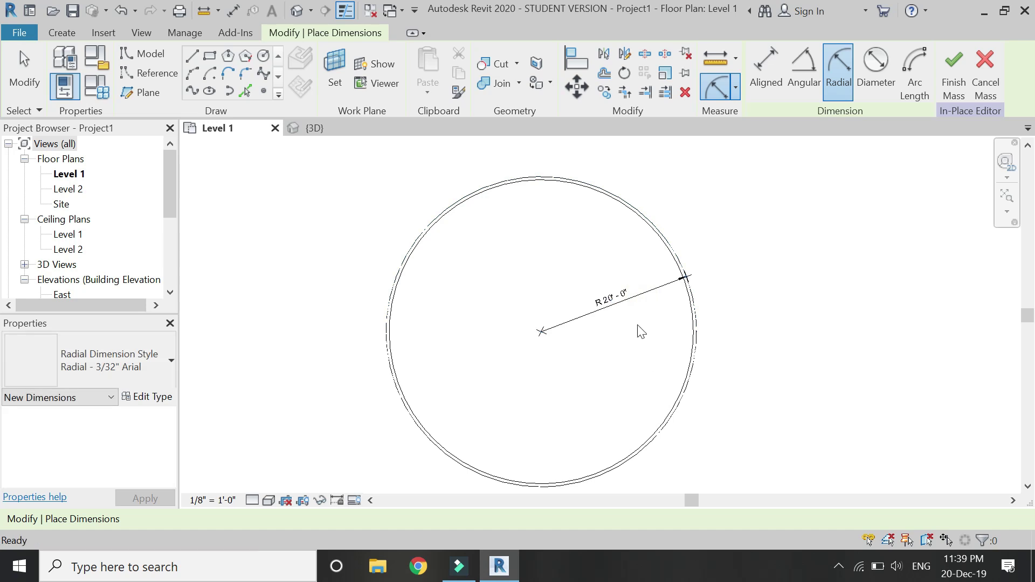
Label the 20'-0" radius dimension with a new instance parameter named radius
left_click(681, 280)
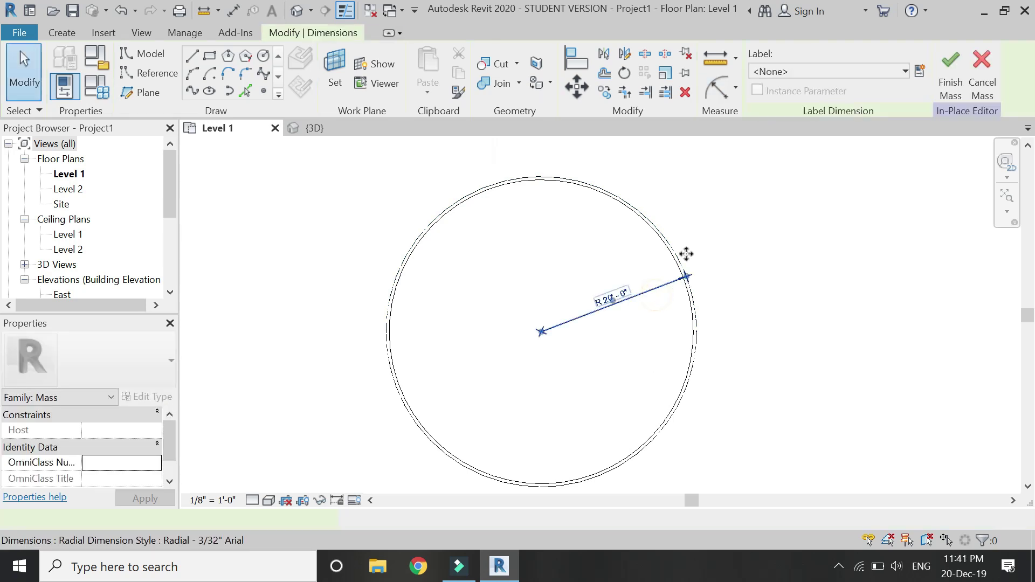
left_click(921, 75)
type("radius")
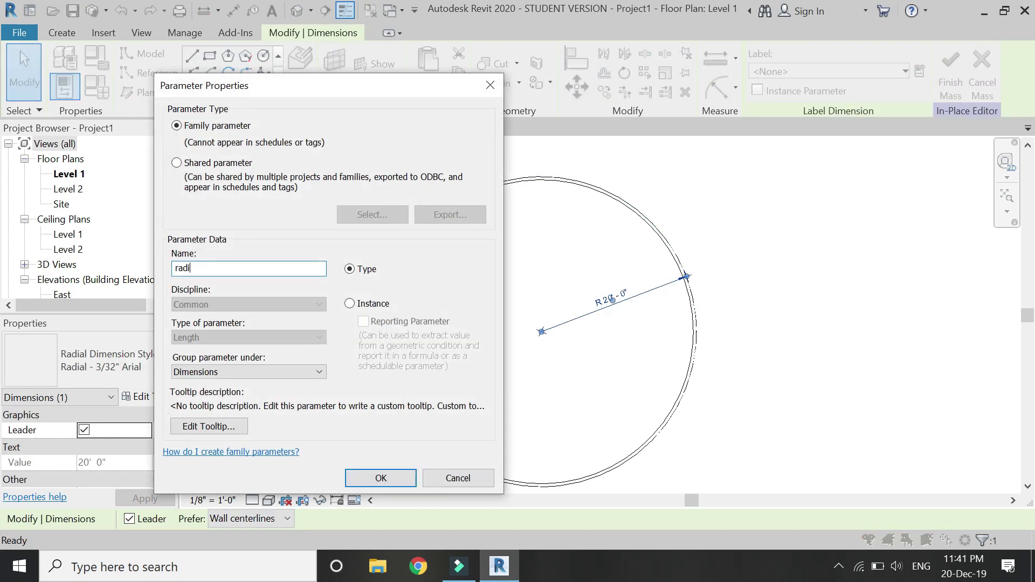
left_click(350, 304)
left_click(390, 482)
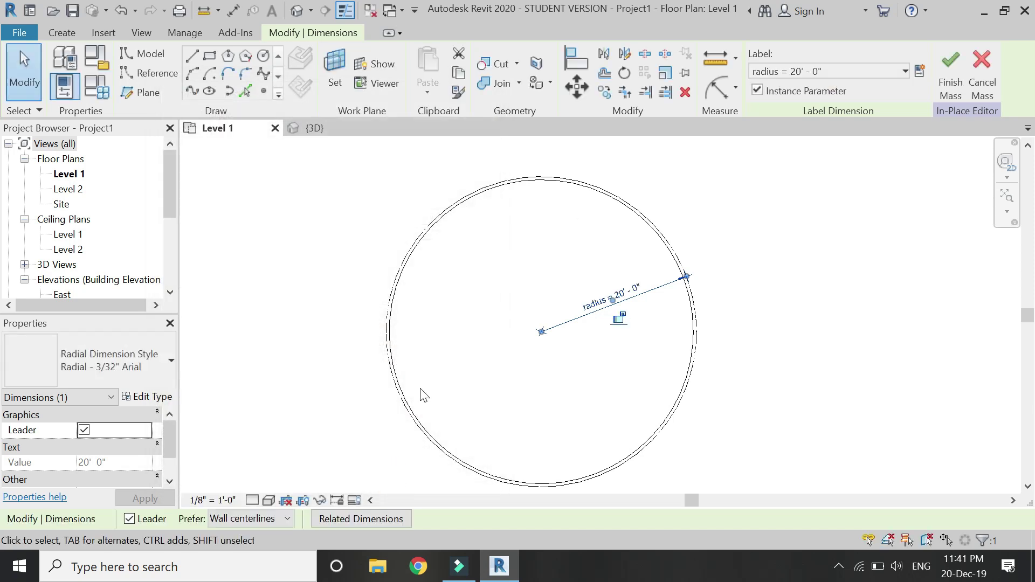
left_click(488, 277)
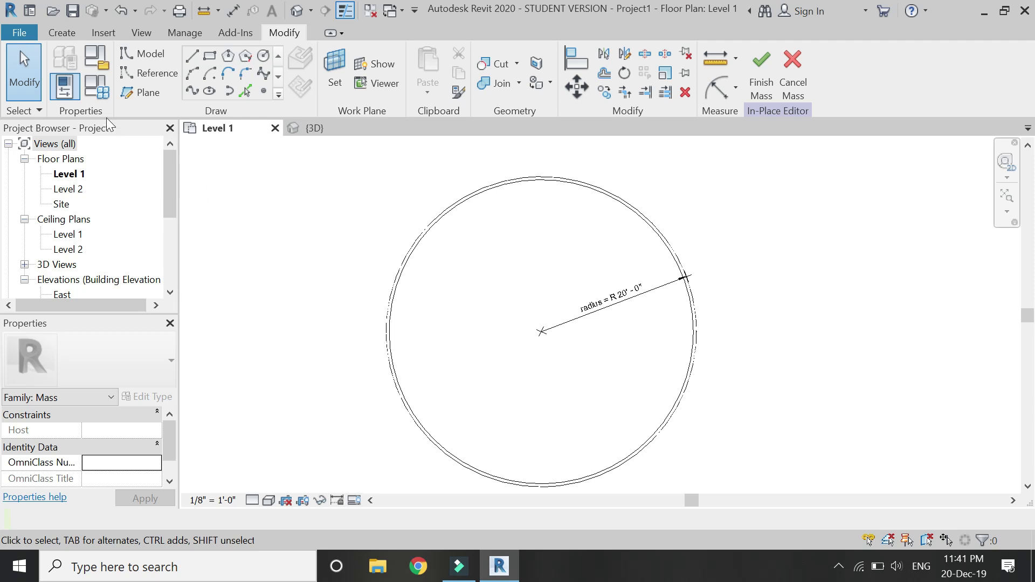
In Family Types, create an instance Volume parameter named 'Volume of sphere'
left_click(102, 93)
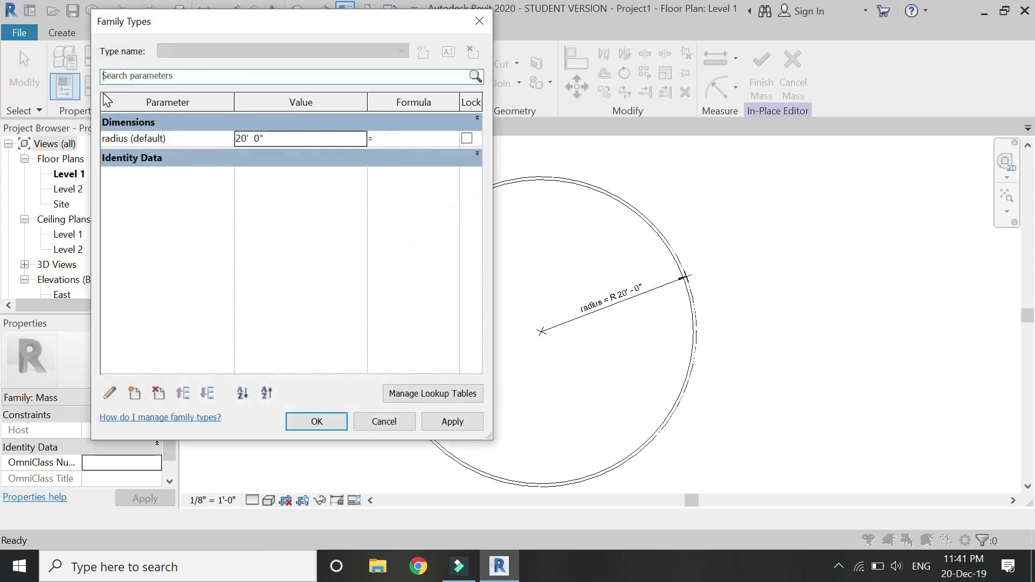
left_click(134, 393)
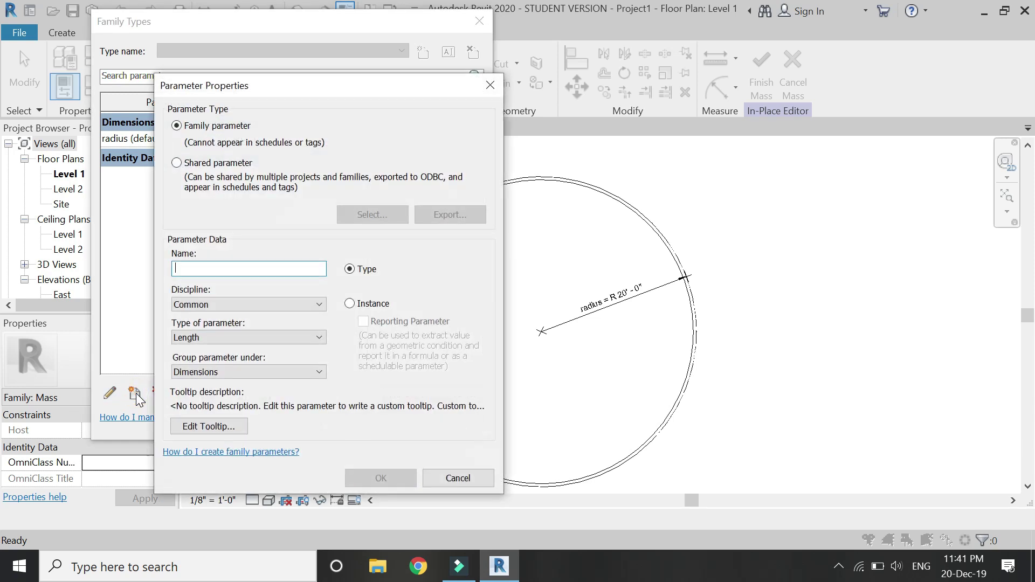
left_click(231, 271)
type("V")
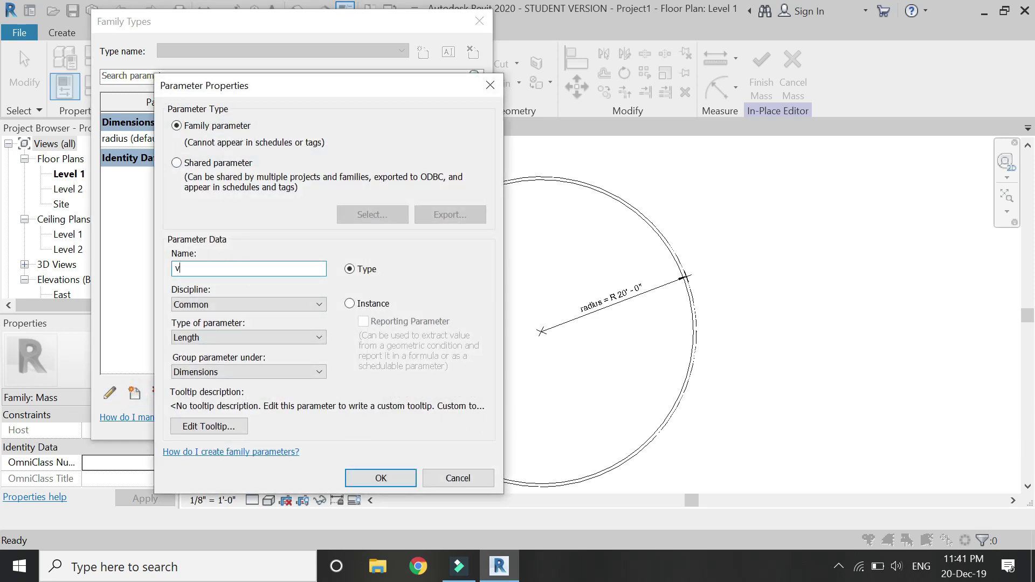
type("olume of sphere")
left_click(349, 304)
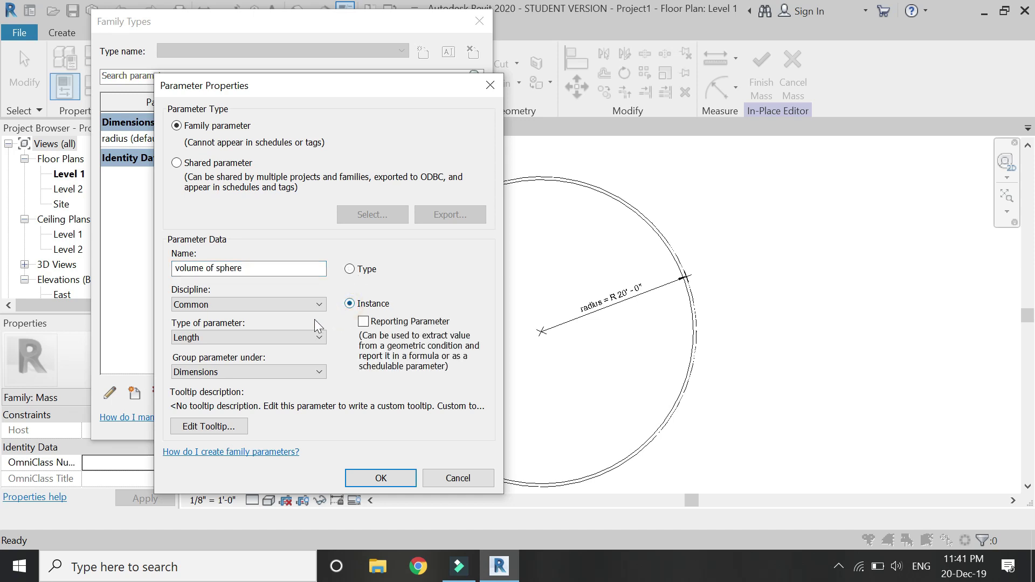
left_click(285, 338)
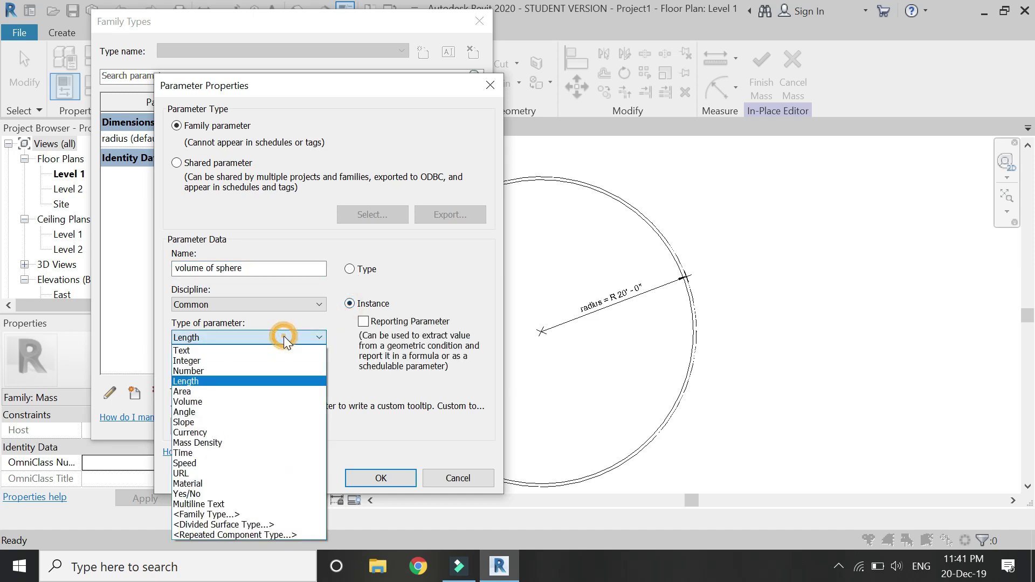
left_click(248, 402)
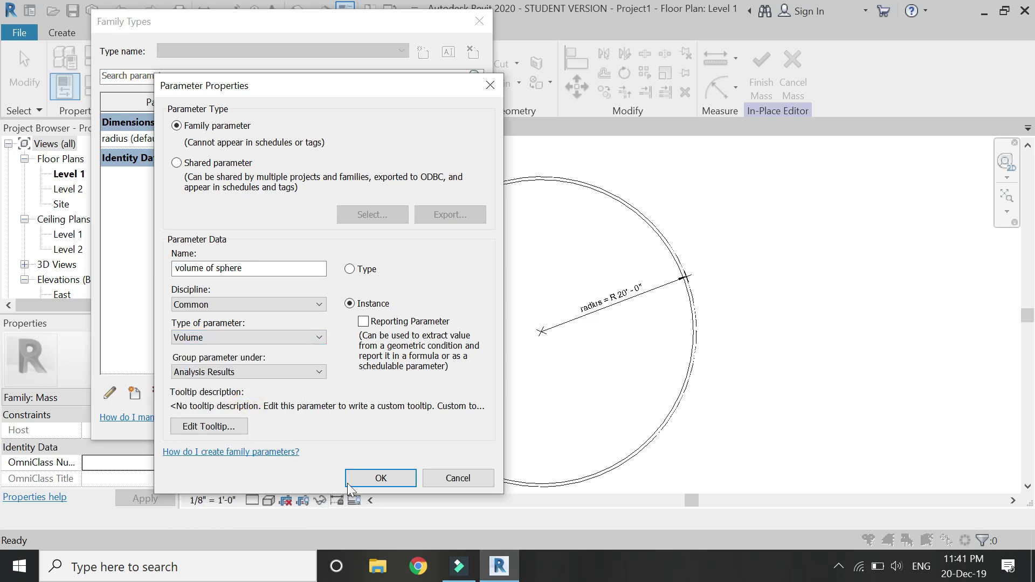
left_click(367, 478)
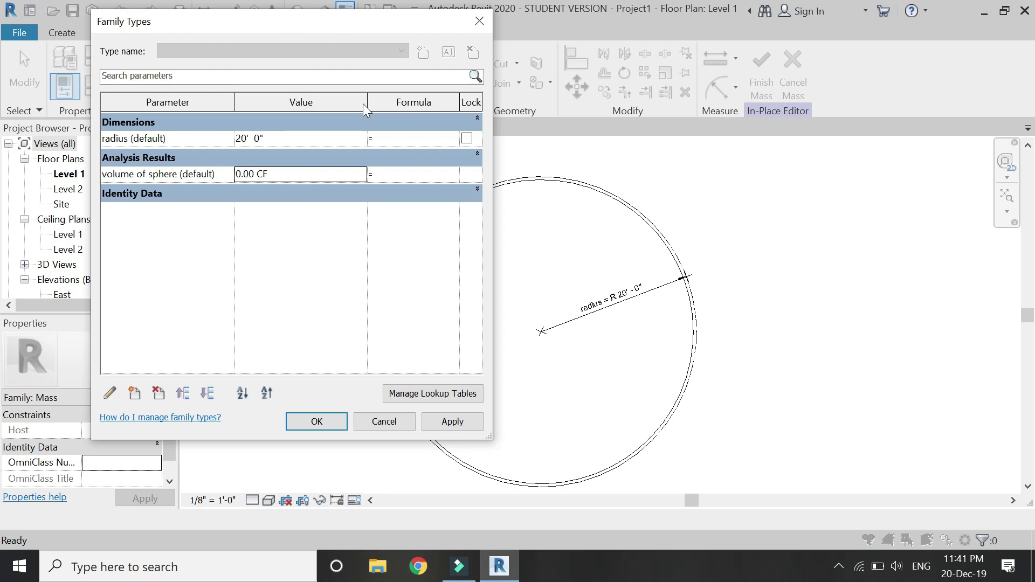
Give volume of sphere the formula (4/3*pi()*(radius^3))/2, computing 16755.16 CF
left_click_drag(365, 101, 280, 102)
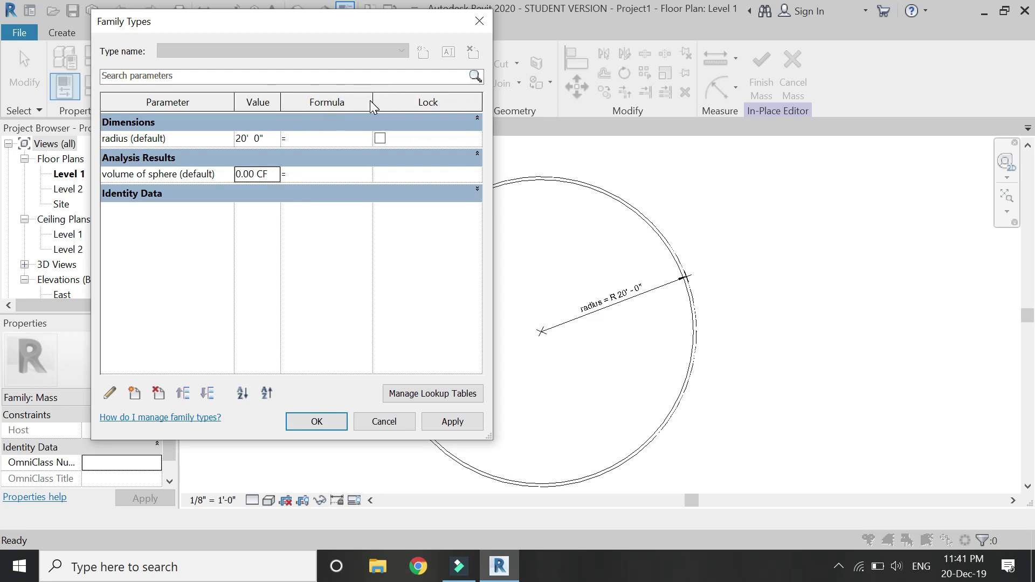
left_click_drag(374, 101, 445, 102)
left_click(296, 178)
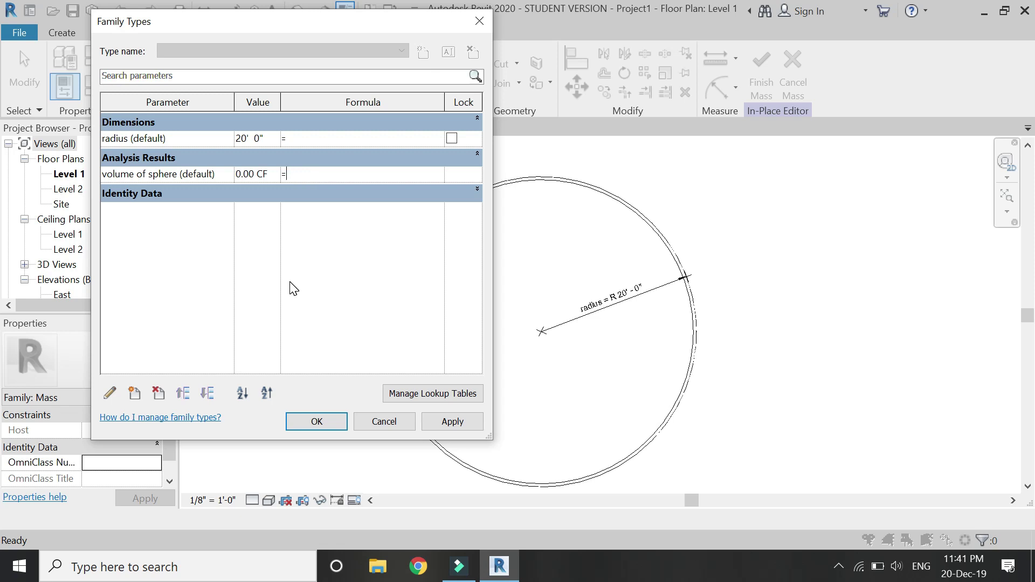
type("4/3*pi")
type("()*radius^3)(")
left_click(369, 174)
left_click(286, 174)
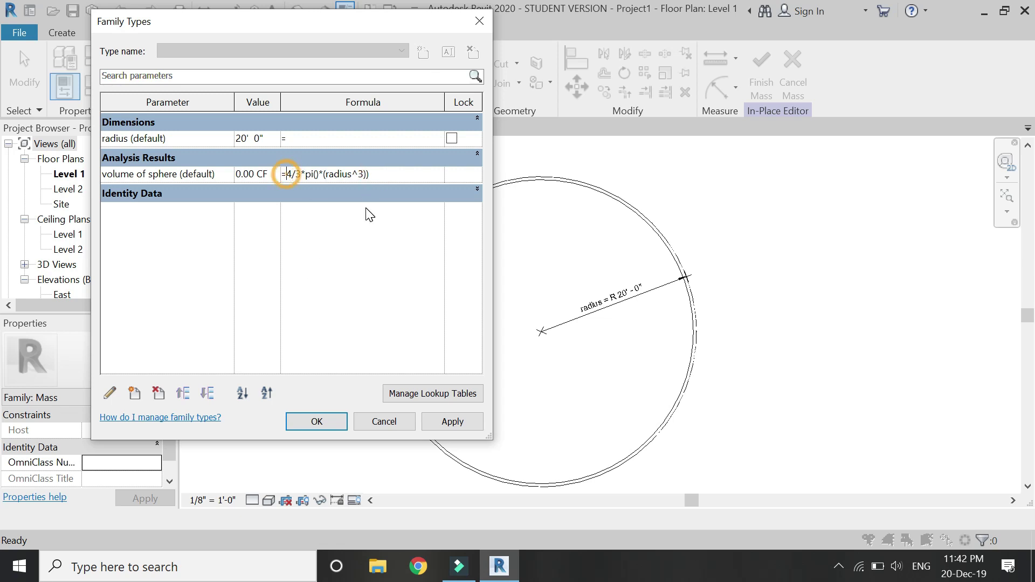
type("(")
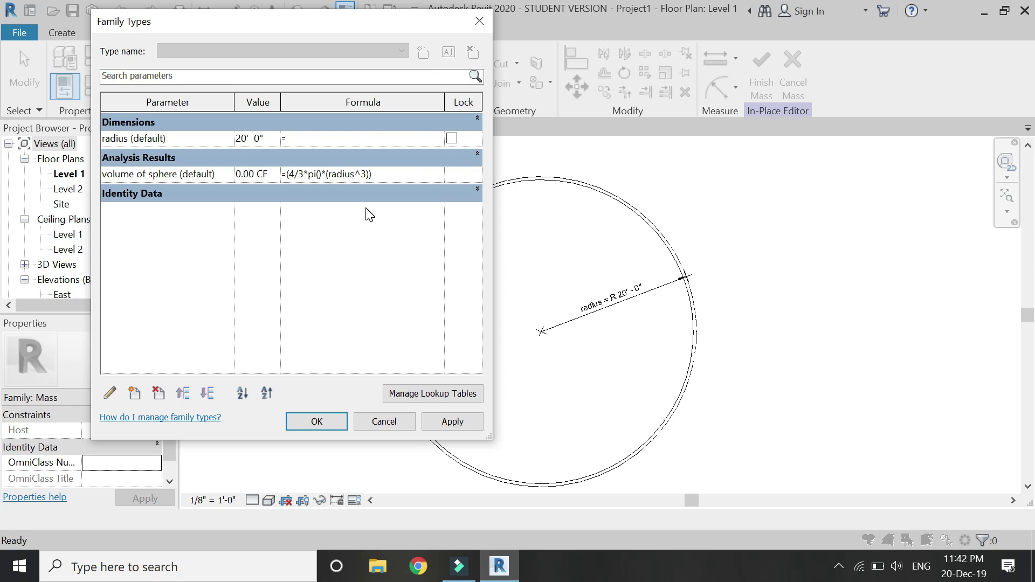
left_click(394, 174)
type("/2")
key("Return")
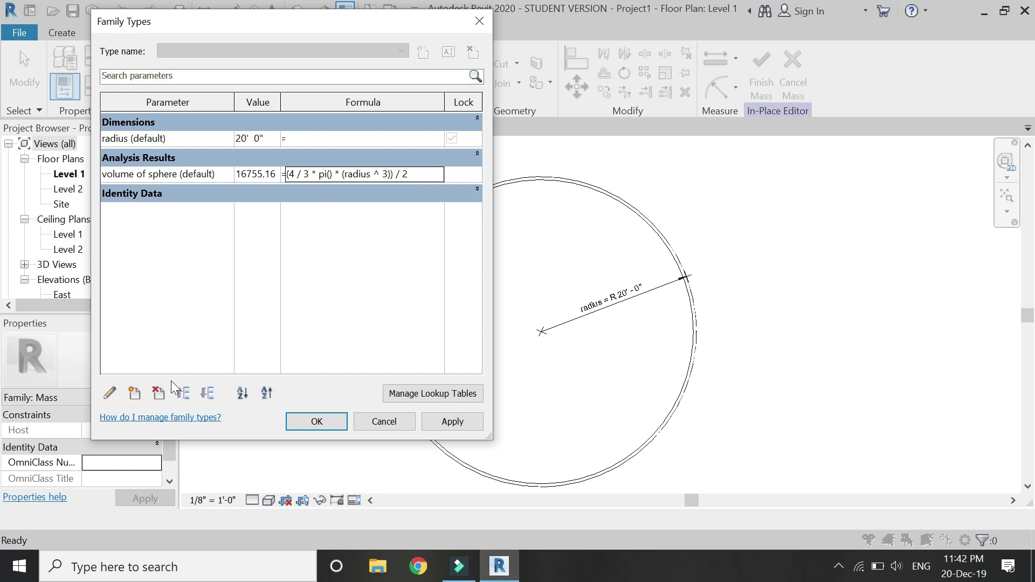
Create an instance Area parameter named 'area of sphere'
left_click(136, 393)
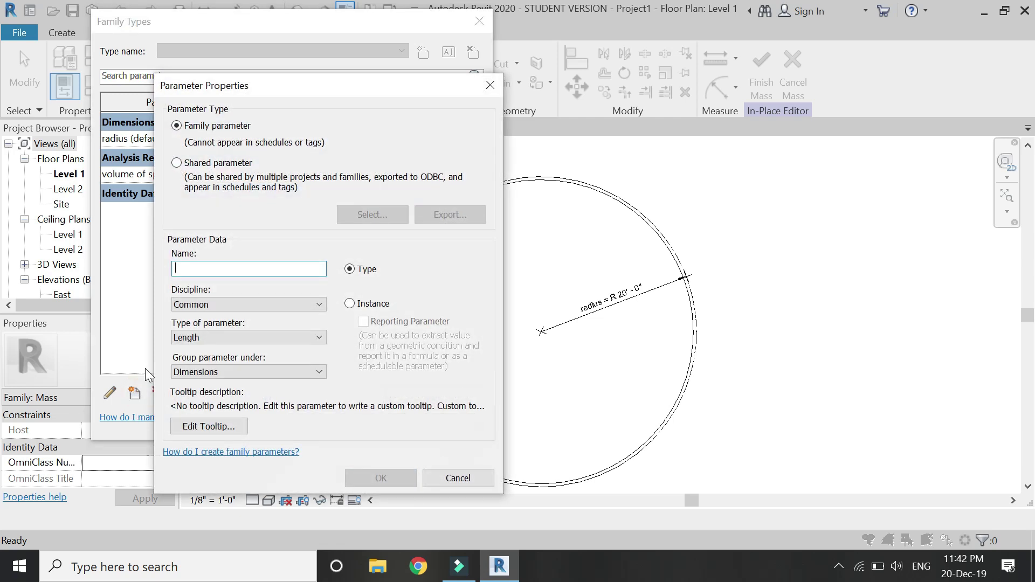
type("area of")
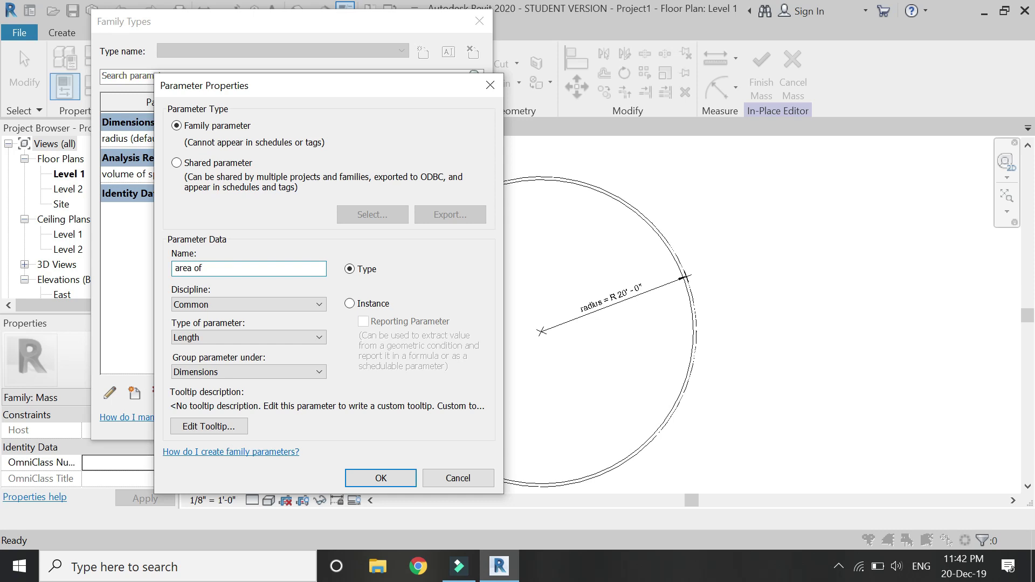
type(" sphere")
left_click(355, 304)
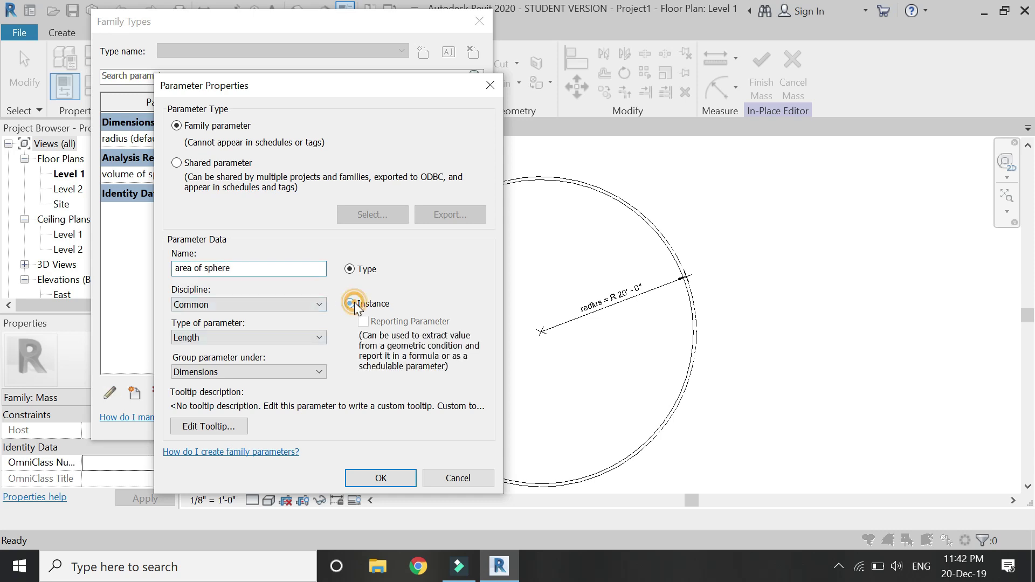
left_click(306, 338)
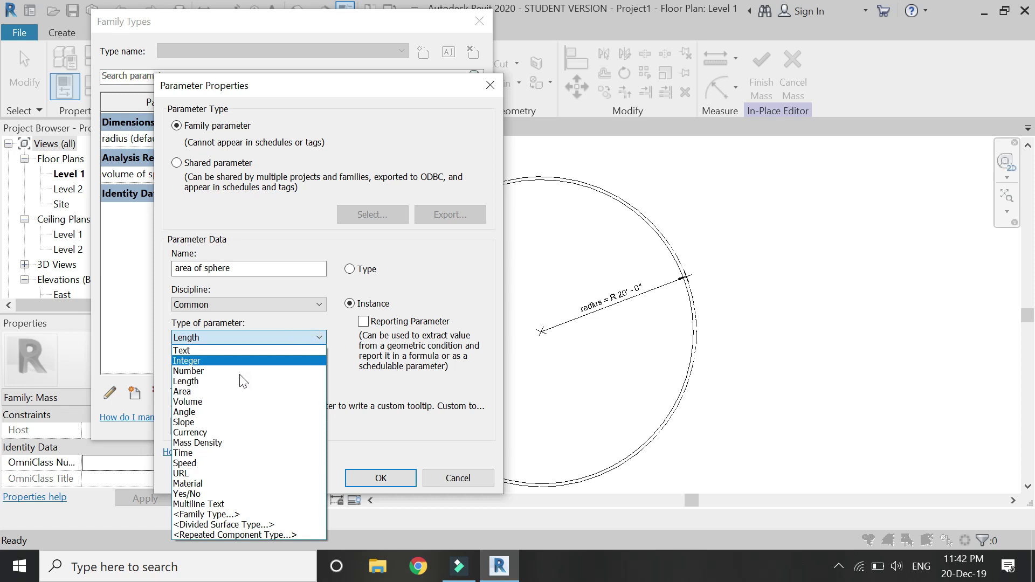
left_click(182, 392)
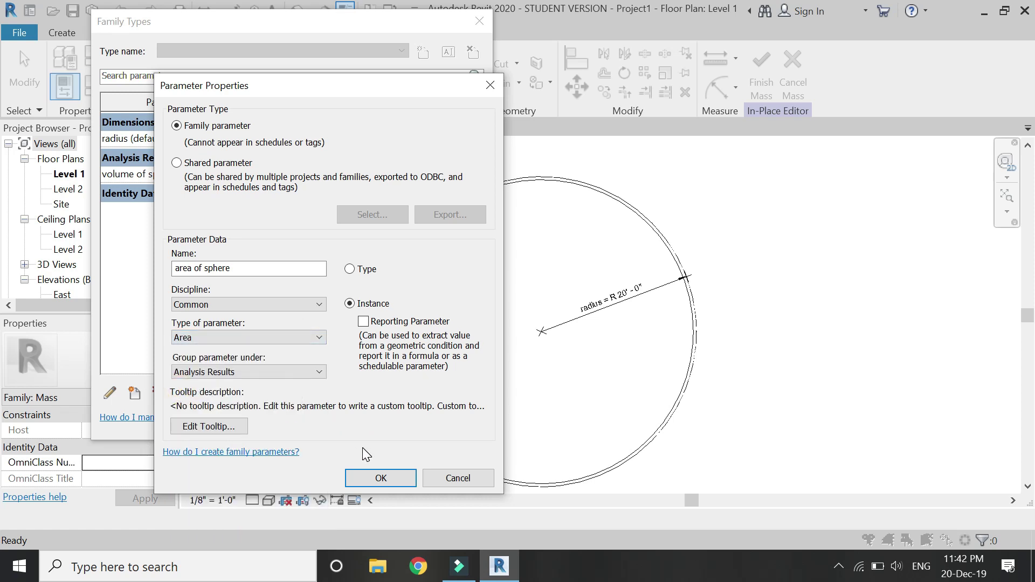
left_click(372, 478)
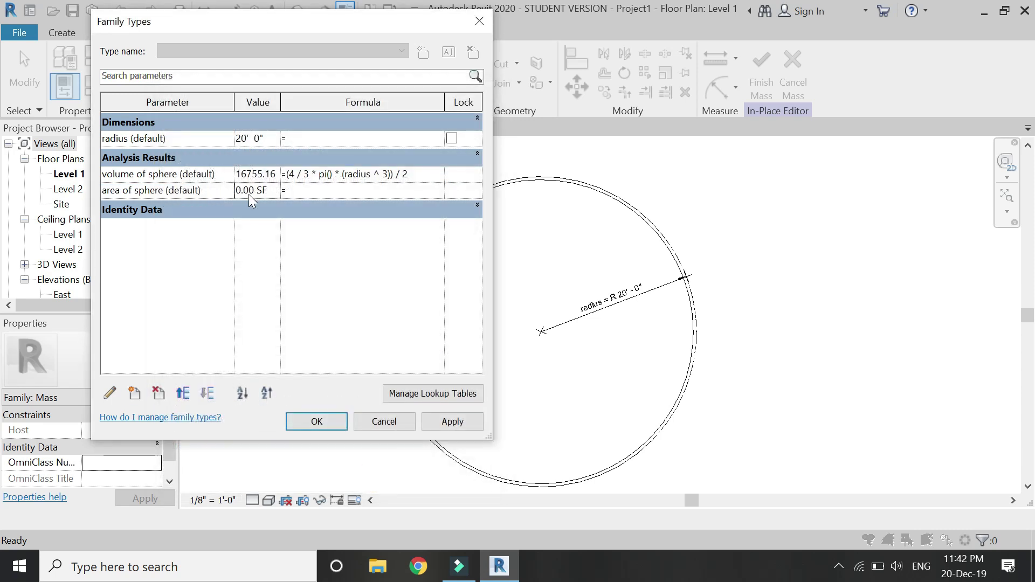
Give area of sphere the formula pi()*(radius^2), computing 1256.64 SF
left_click(294, 192)
type("pi()*radius^2)")
left_click(300, 189)
type("(")
left_click(287, 189)
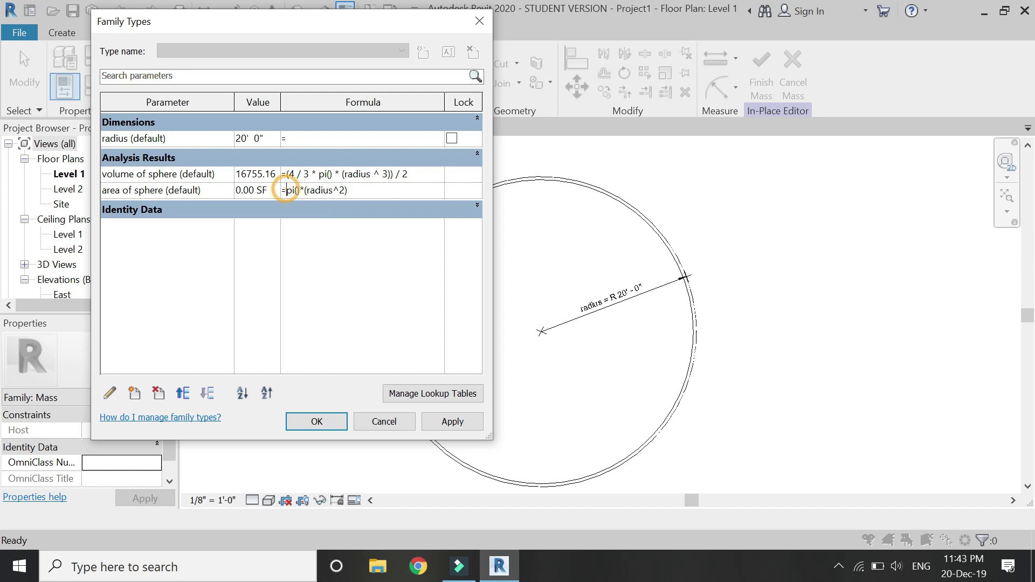
left_click(344, 252)
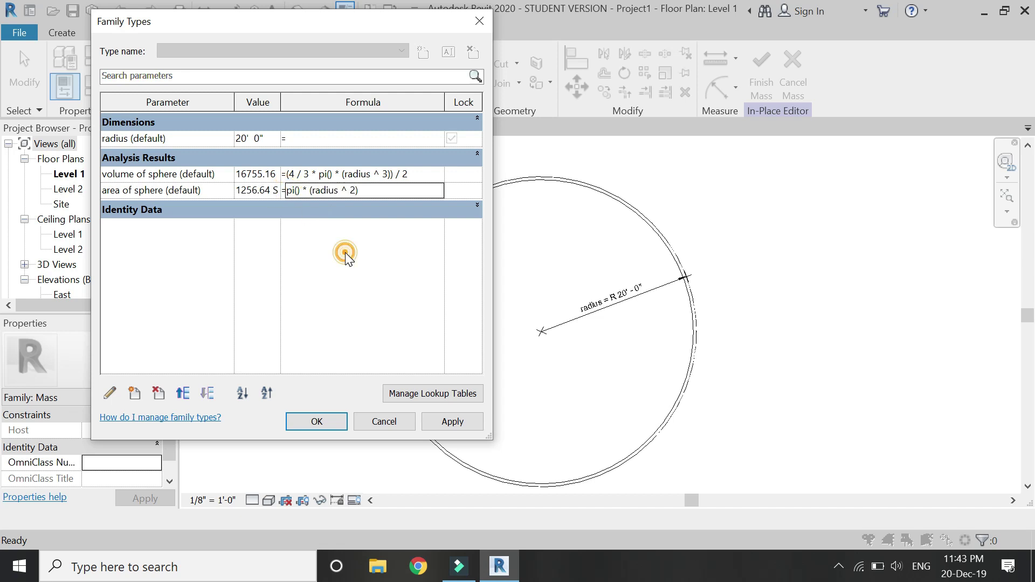
Add instance length parameter 'perimeter of circle' with formula 2*pi()*radius
left_click(134, 393)
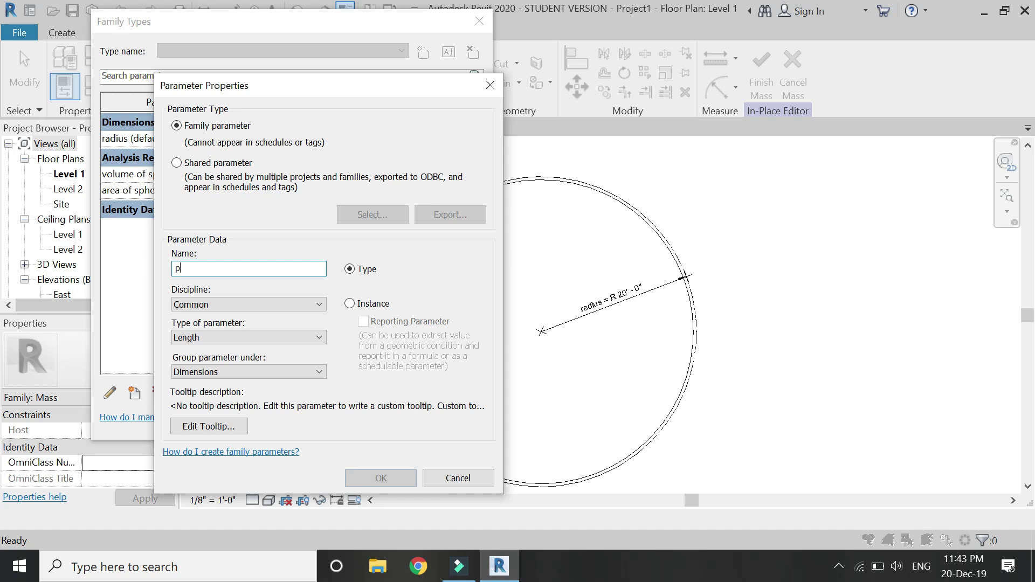
type("erimeter of circle")
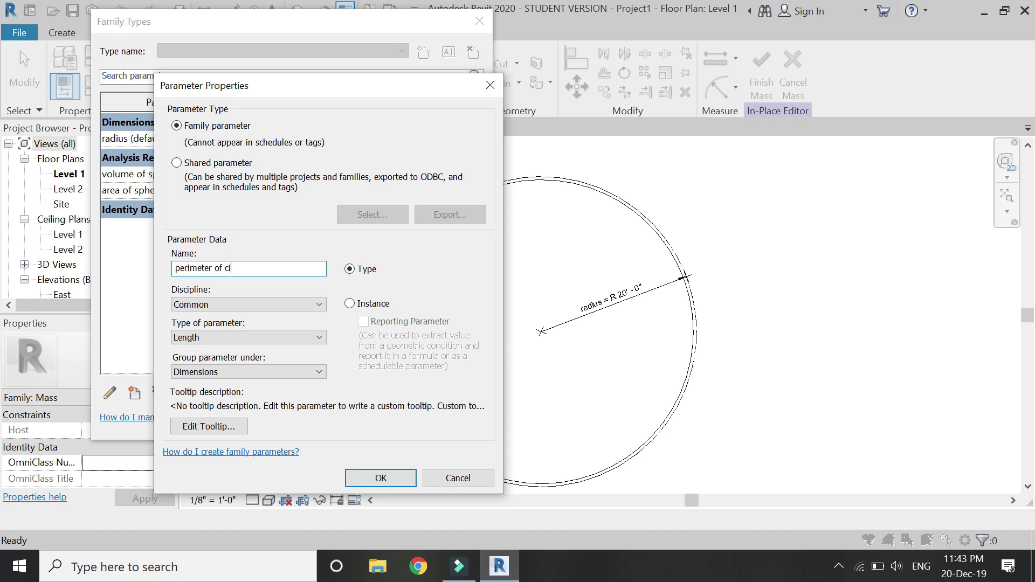
left_click(350, 304)
left_click(384, 476)
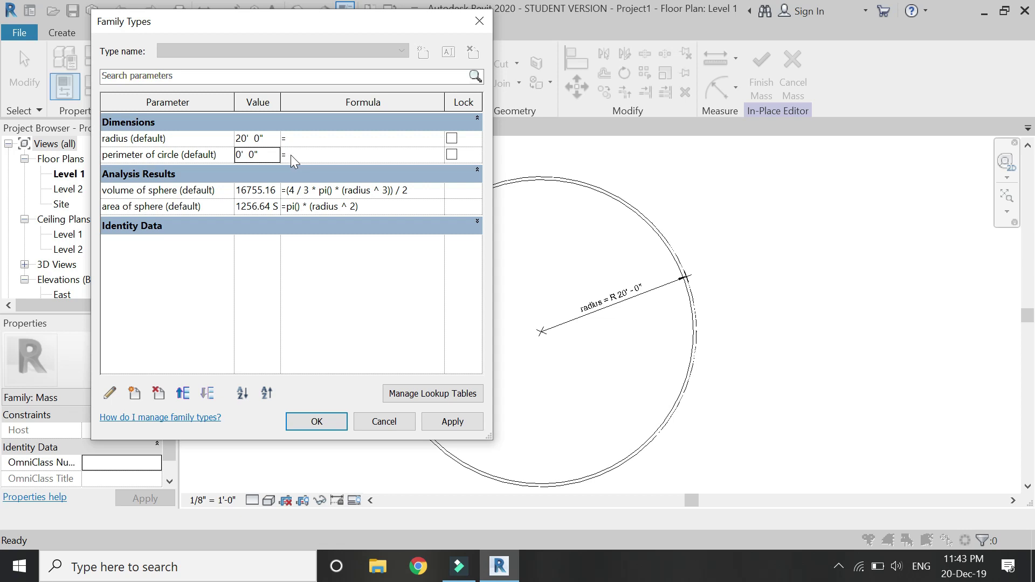
left_click(290, 154)
type("s")
key("Tab")
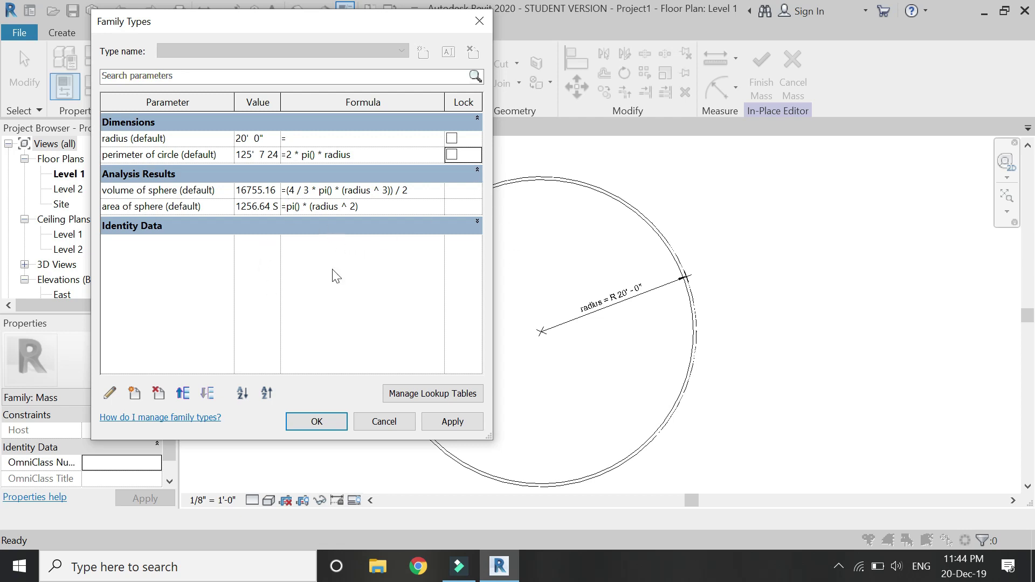
Set radius to 5', apply it, and view the smaller hemisphere in the default 3D view
double_click(265, 138)
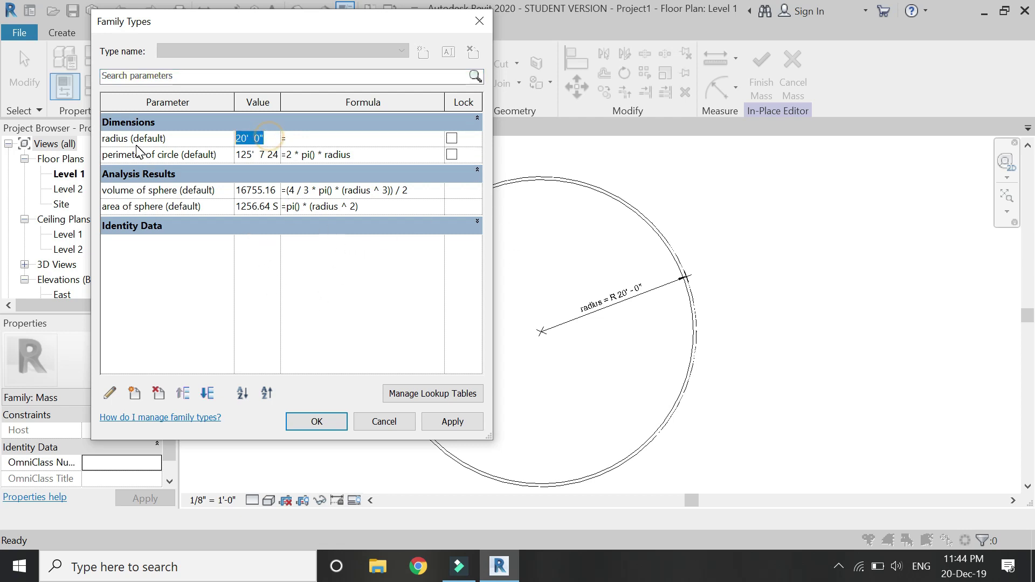
type("5")
key("Tab")
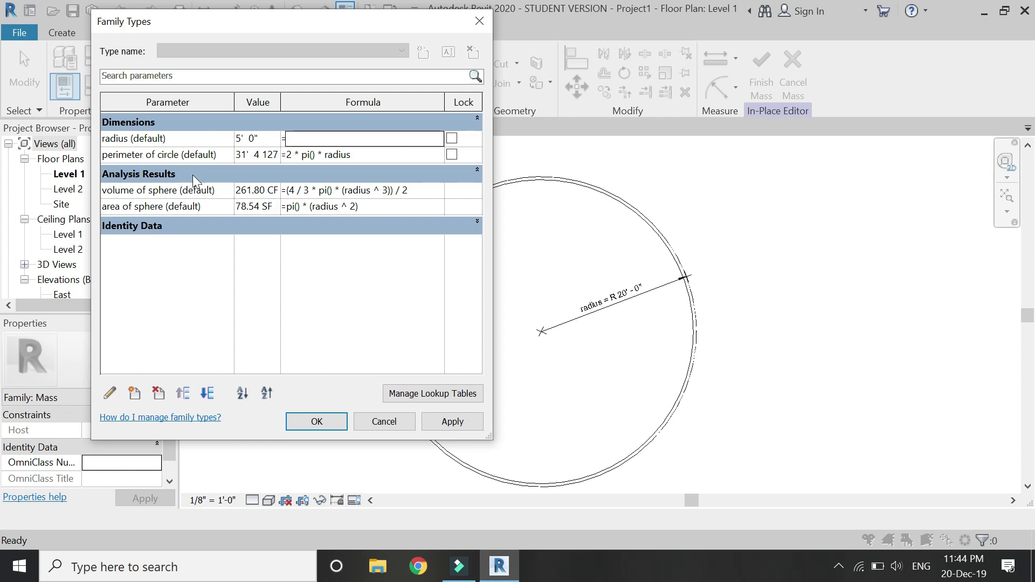
left_click(462, 426)
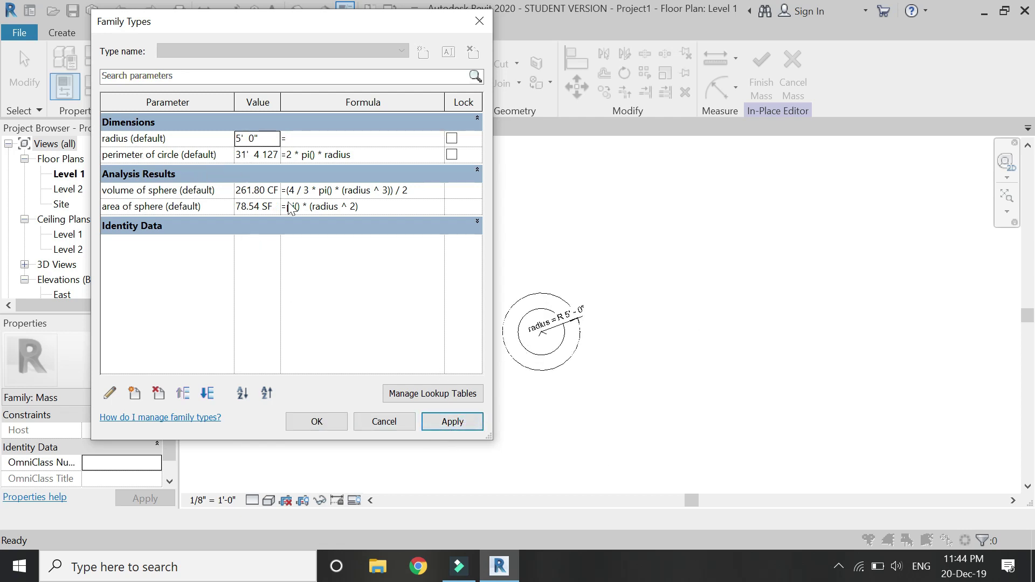
left_click(317, 422)
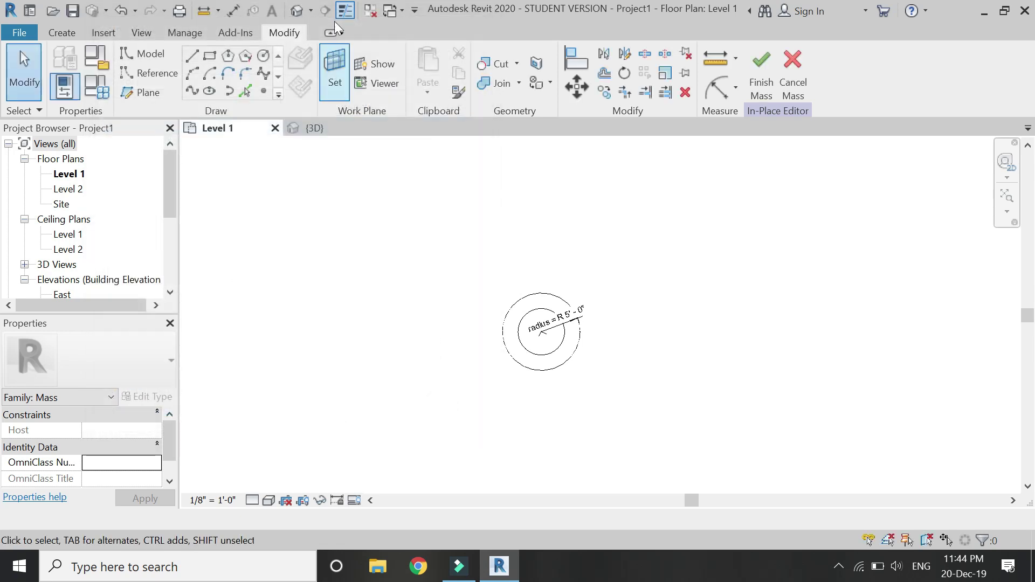
left_click(296, 11)
scroll(578, 319, "up", 6)
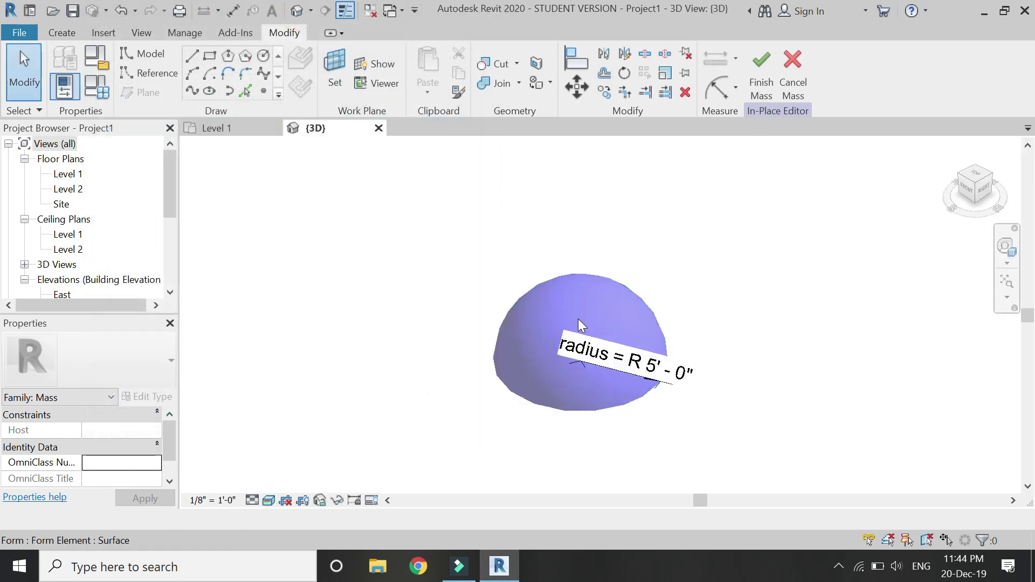
Set area of sphere to 60 SF and apply it to the dome
left_click(99, 85)
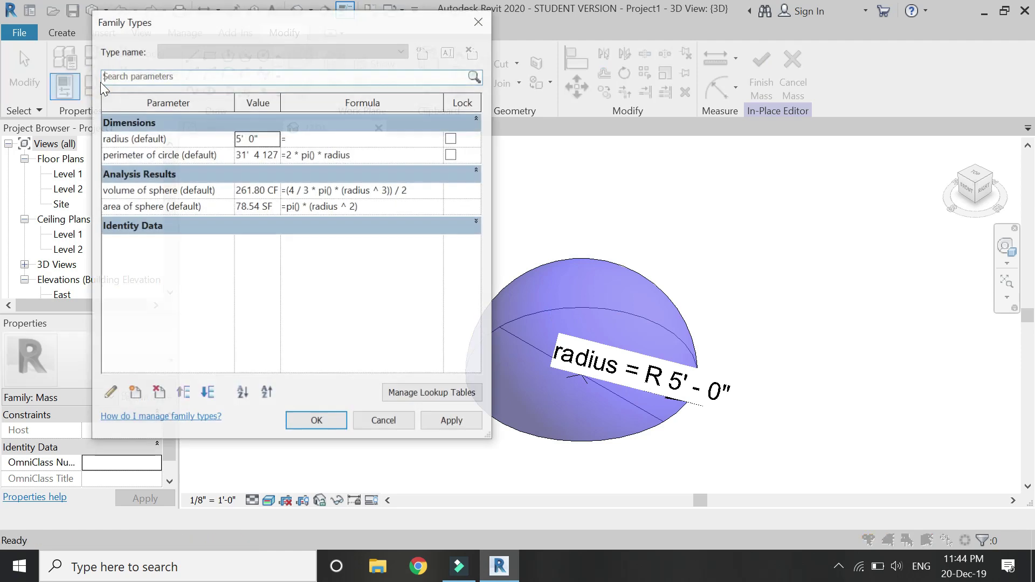
left_click(324, 207)
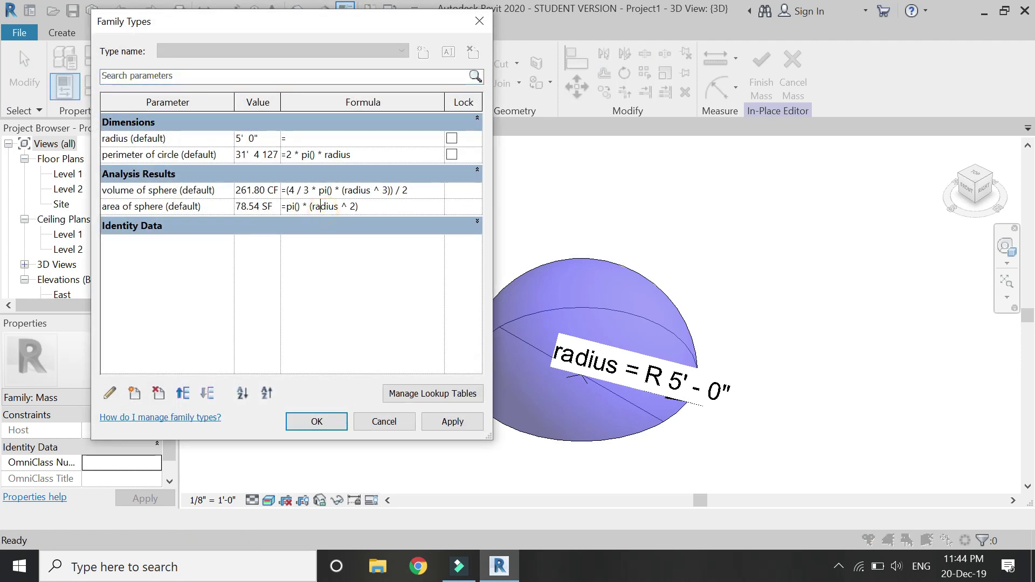
left_click(269, 207)
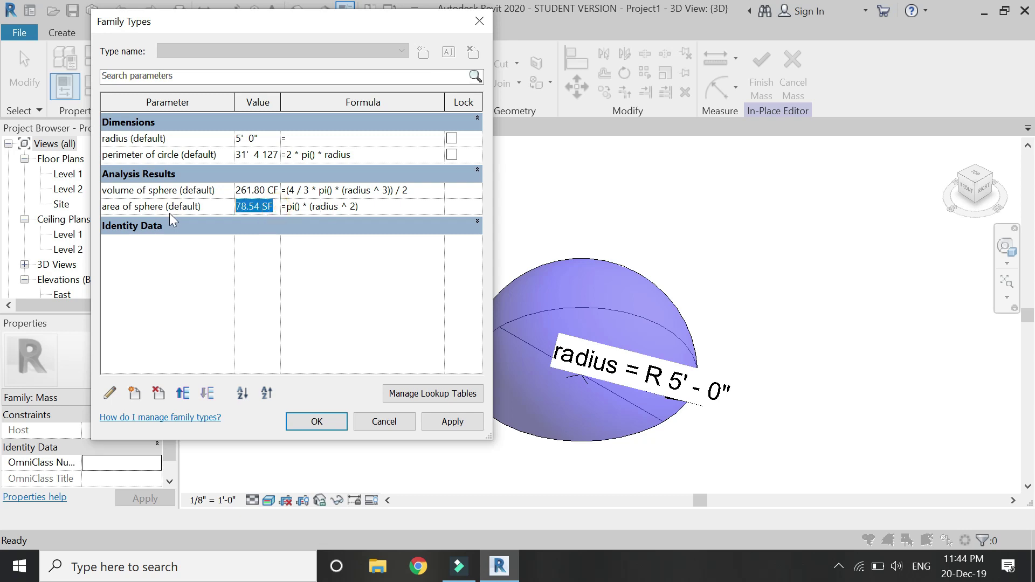
type("60")
key("Tab")
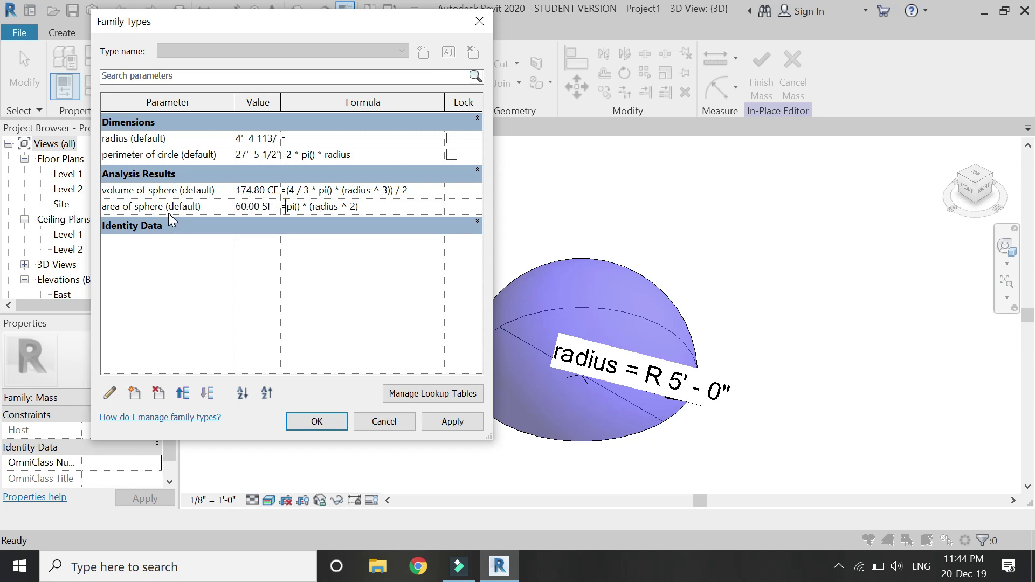
left_click(425, 423)
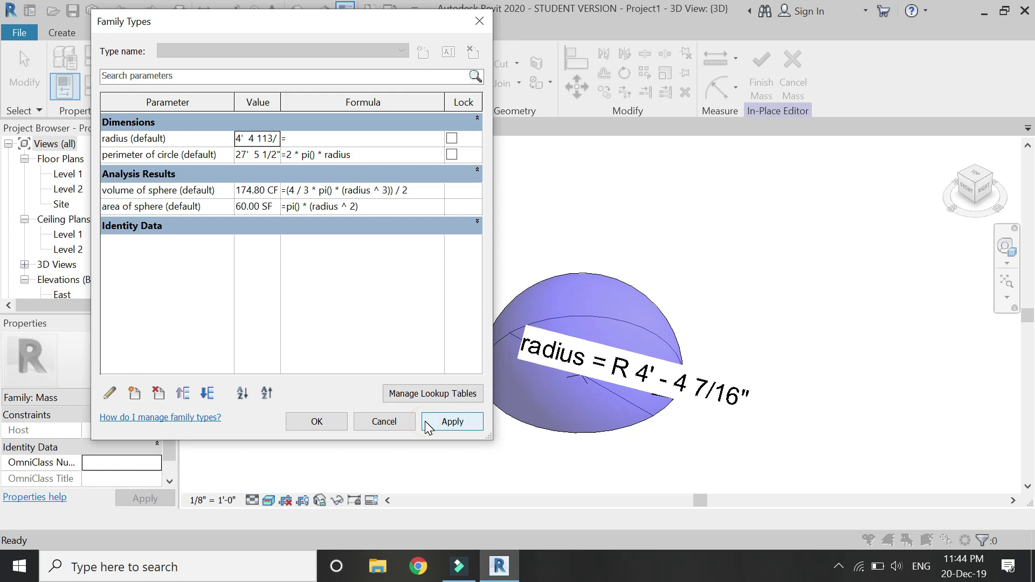
Overwrite volume of sphere with 100 and apply it
left_click(237, 189)
double_click(237, 190)
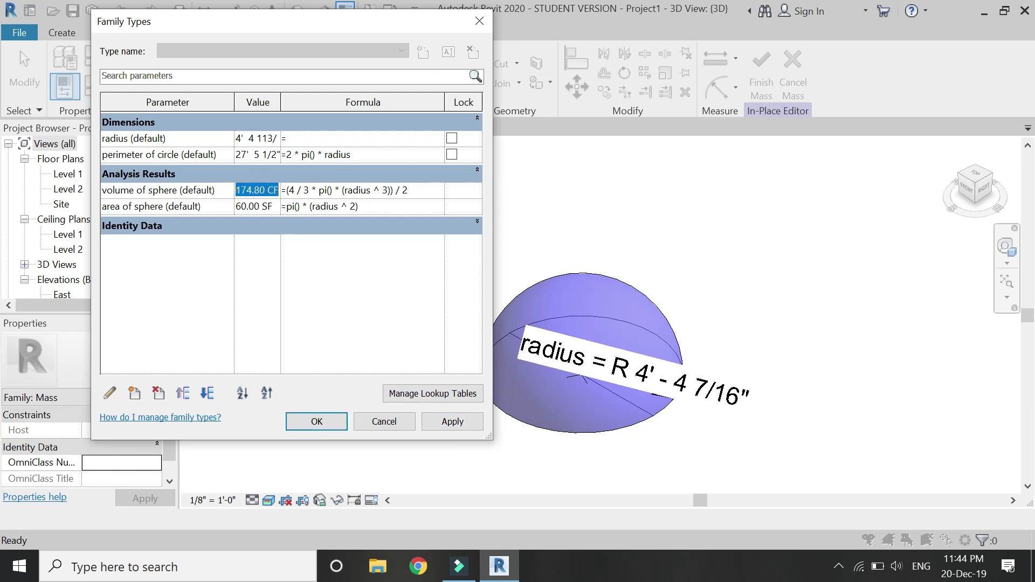
type("100")
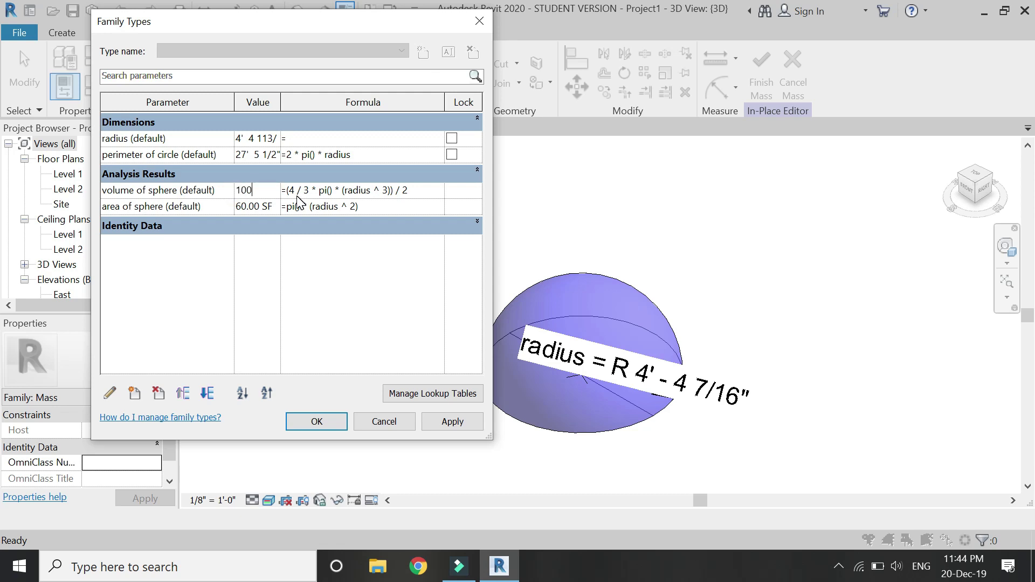
key("Tab")
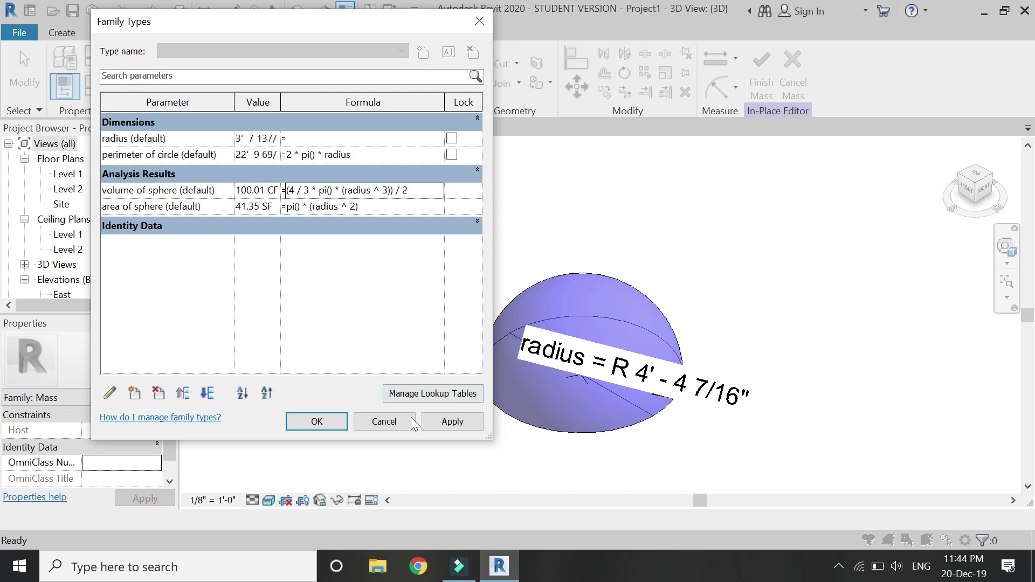
left_click(430, 425)
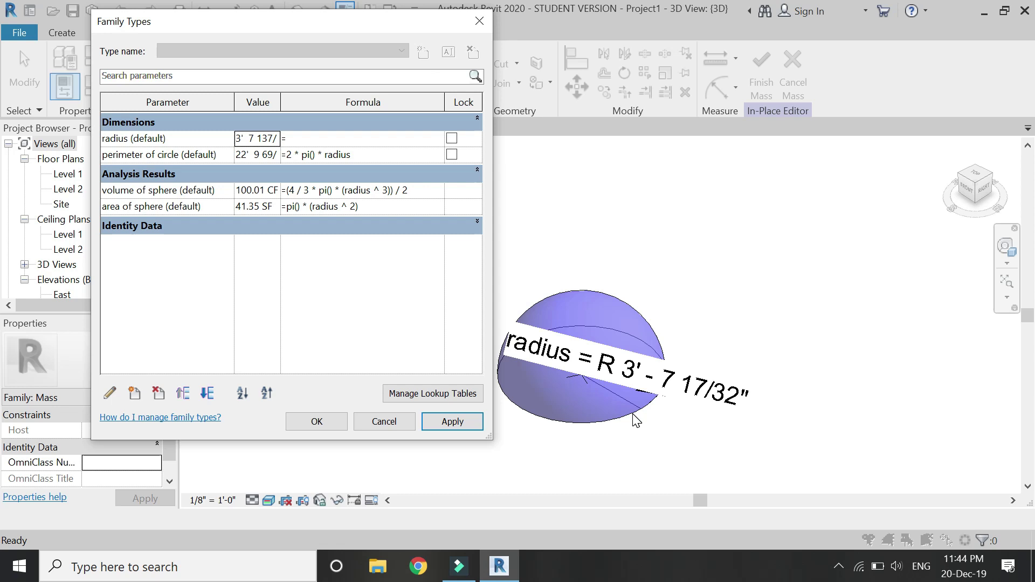
Set perimeter of circle to 20 and apply it
left_click(241, 156)
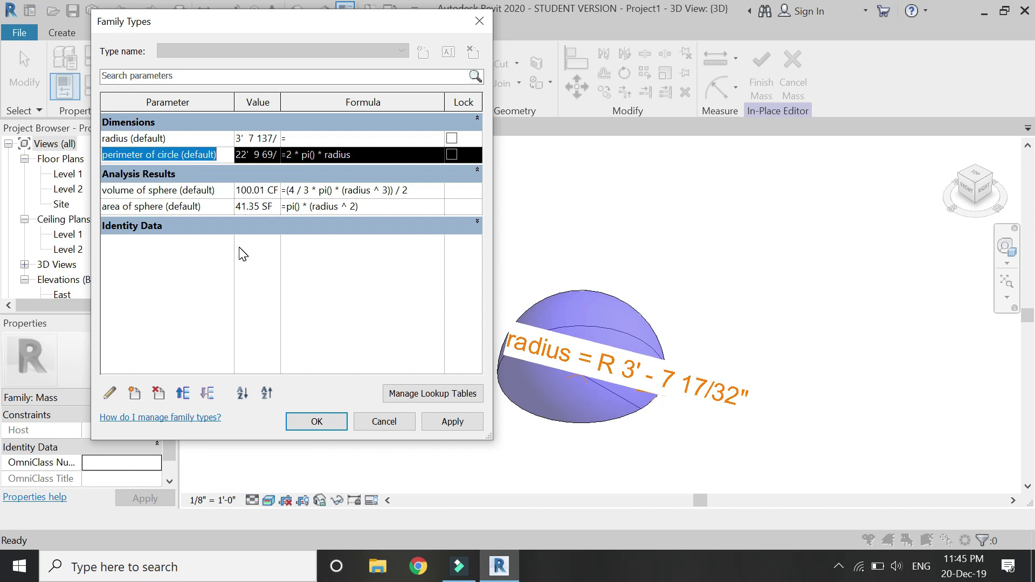
left_click(246, 155)
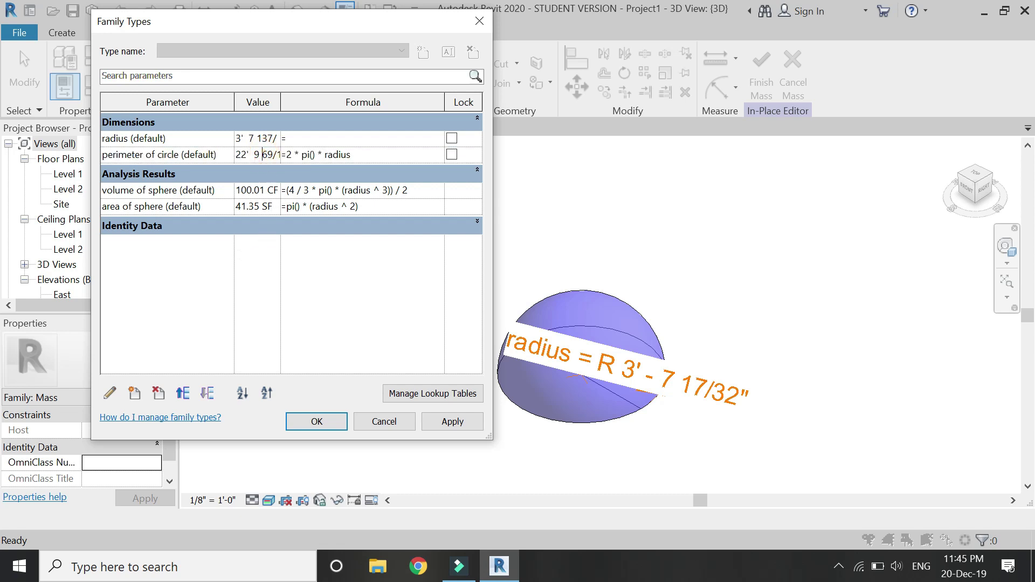
left_click(223, 144)
left_click(238, 155)
left_click(238, 156)
left_click(238, 156)
left_click(237, 156)
triple_click(238, 155)
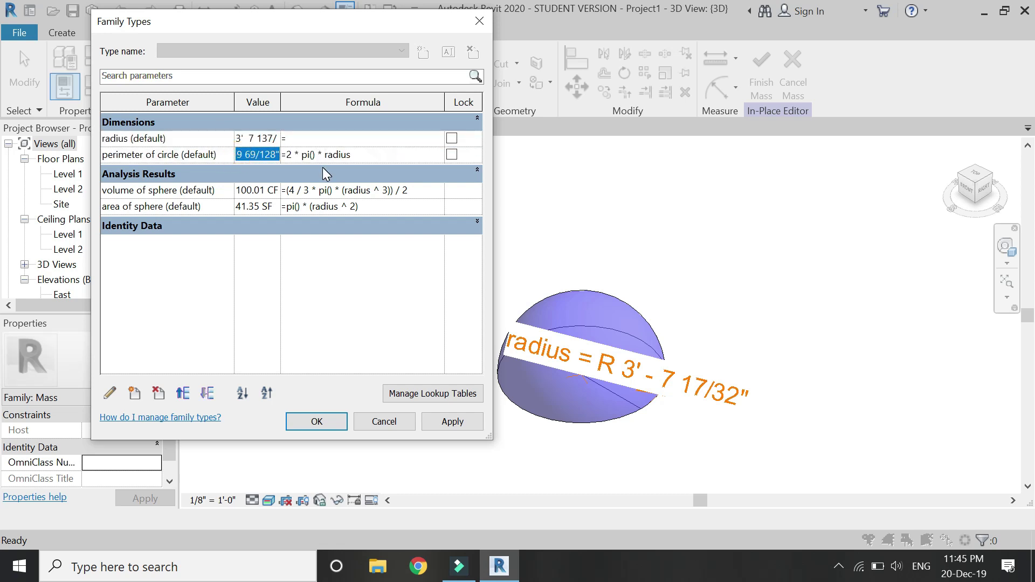
type("20")
key("Tab")
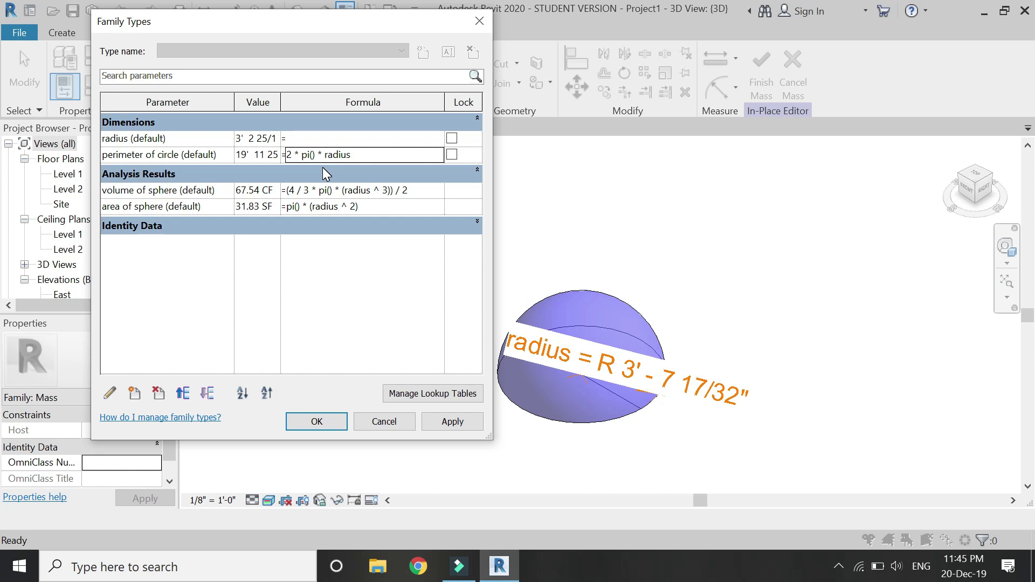
left_click(447, 421)
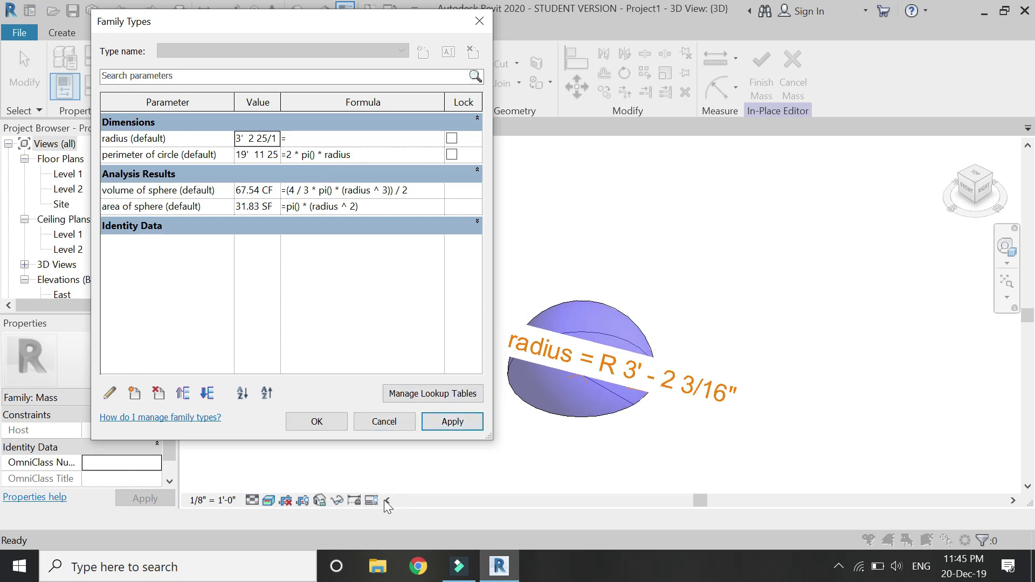
Set area of sphere to 50 SF and apply, giving radius 3'-11 7/8" and volume 133.00 CF
left_click(278, 192)
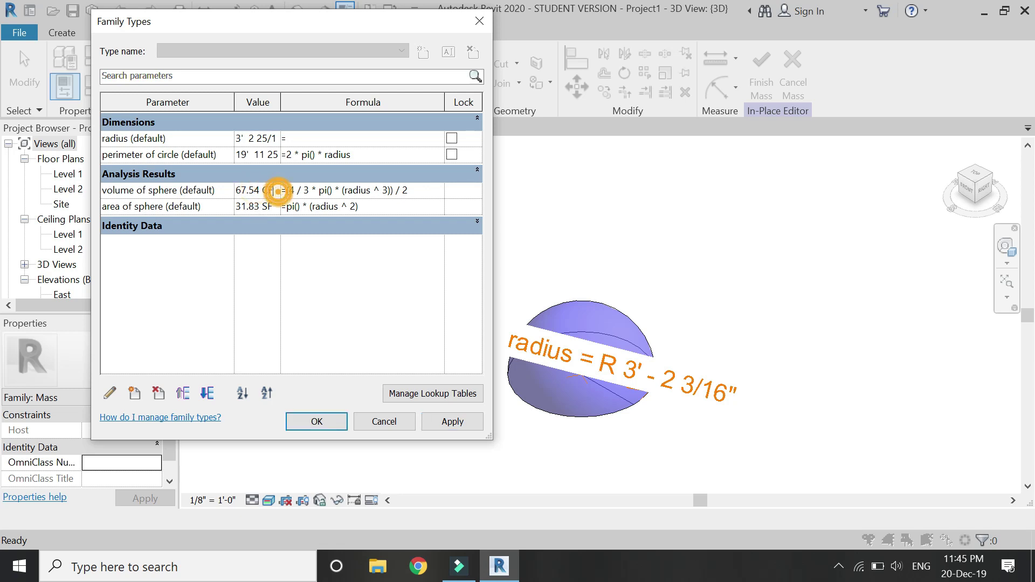
left_click(261, 207)
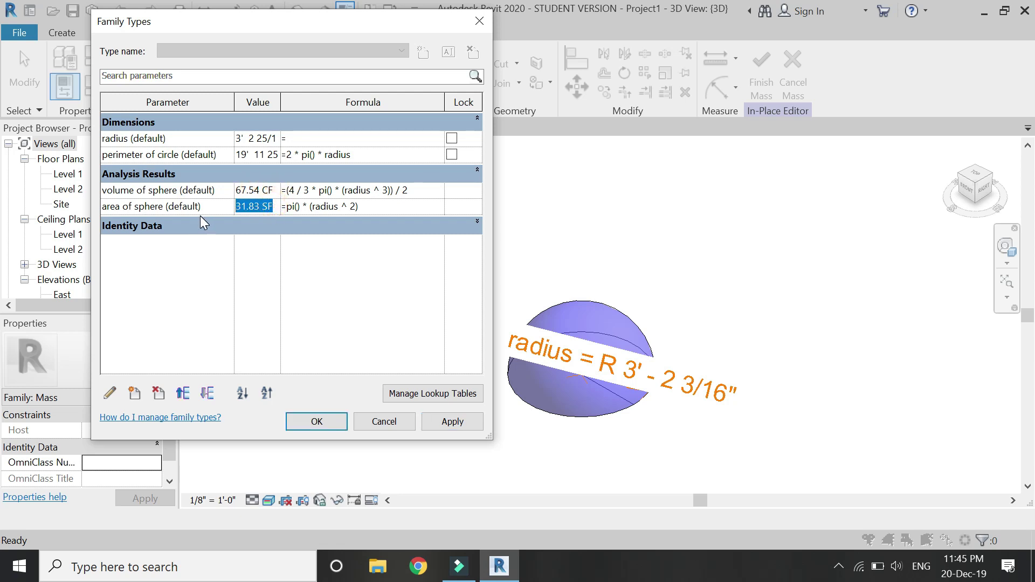
type("50")
key("Tab")
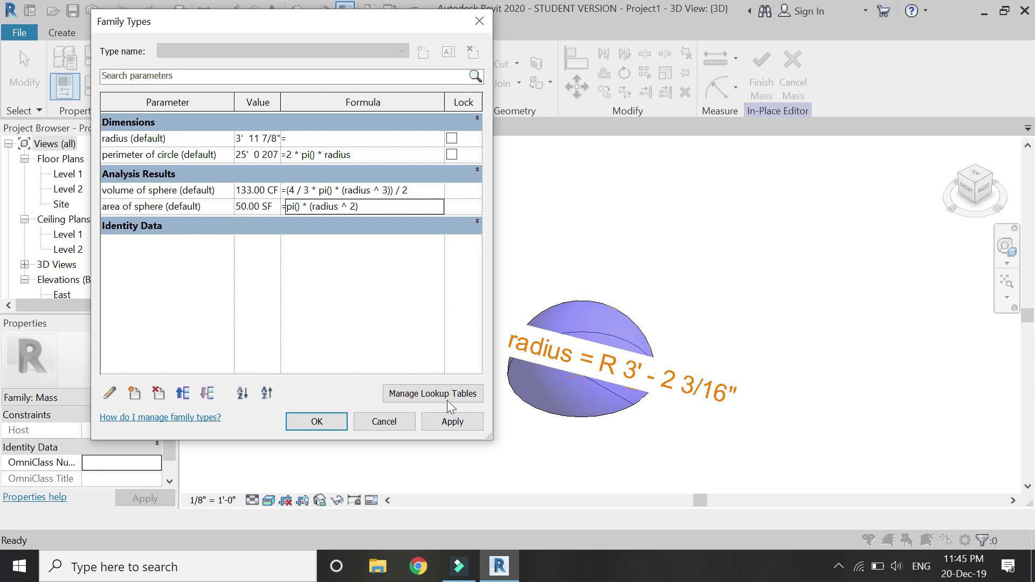
left_click(471, 423)
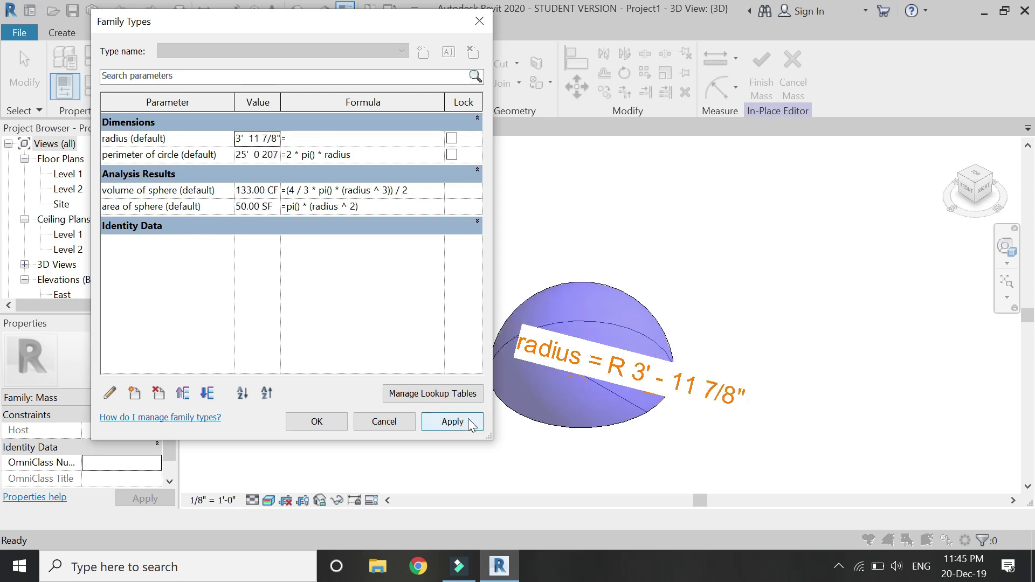
Draw a rectangle beside the dome on Level 1 and extrude it into a solid box about 3'-0" tall
left_click(319, 423)
left_click(213, 61)
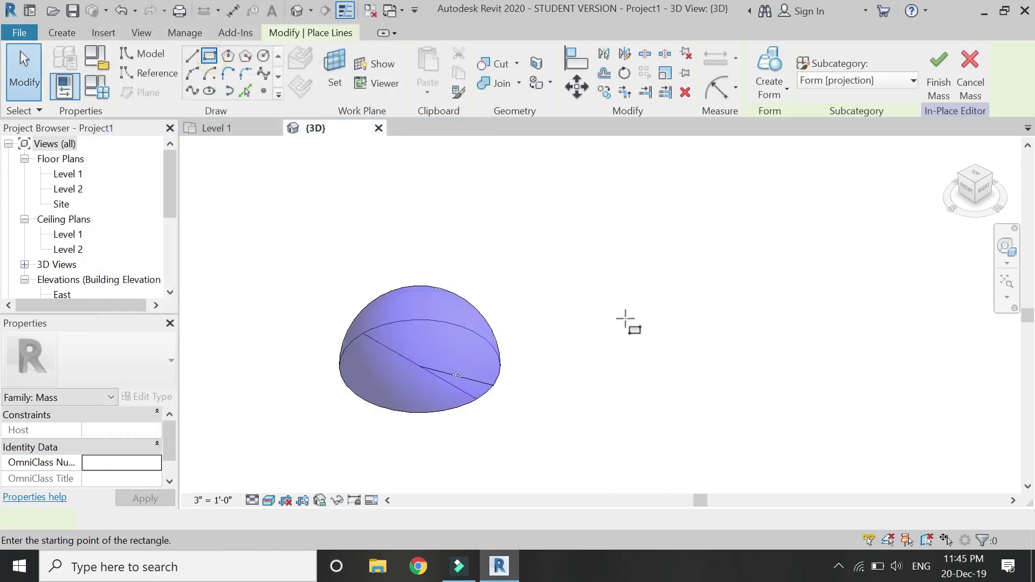
left_click(578, 294)
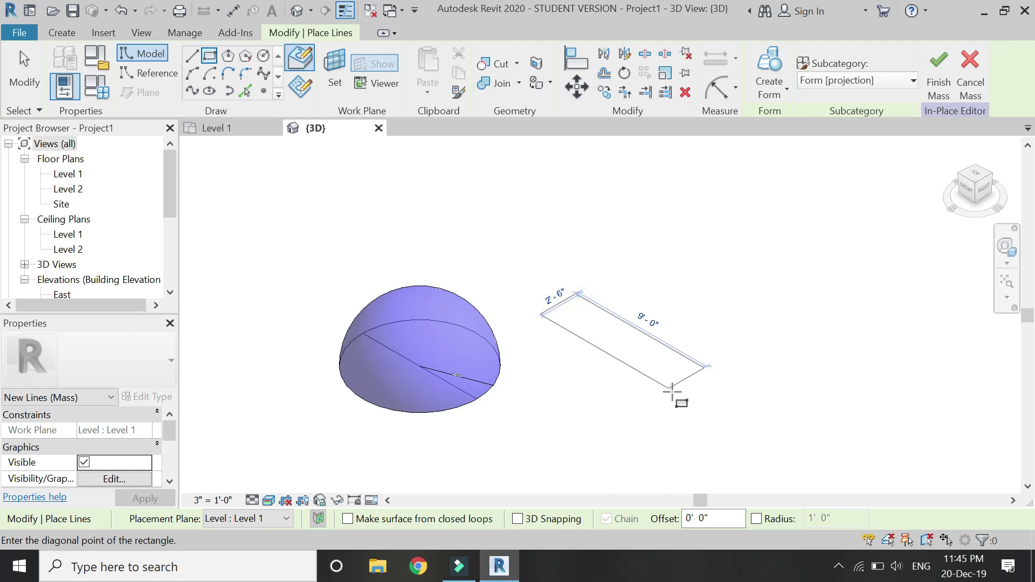
left_click(626, 397)
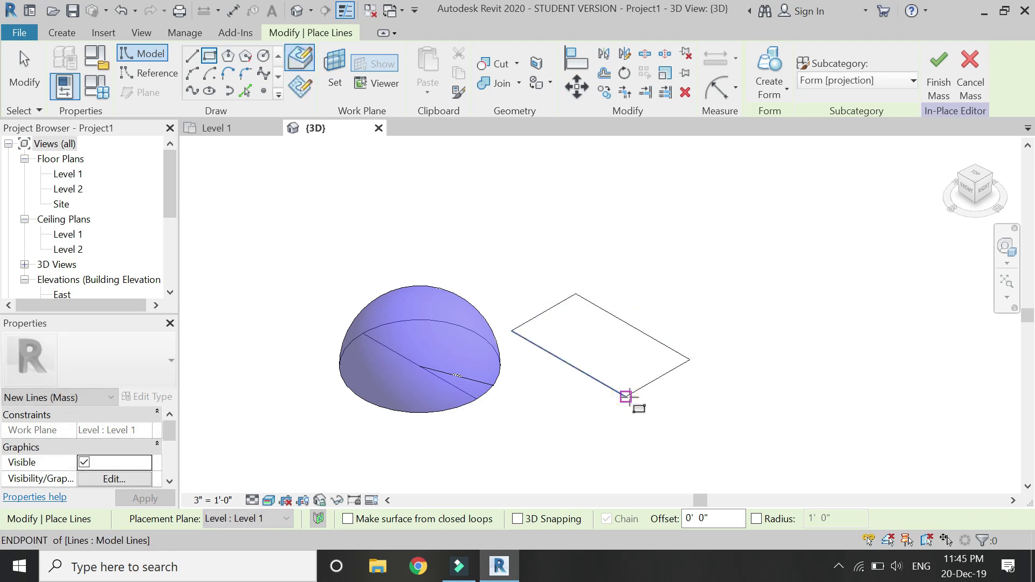
key("Escape")
key("Escape")
left_click(650, 340)
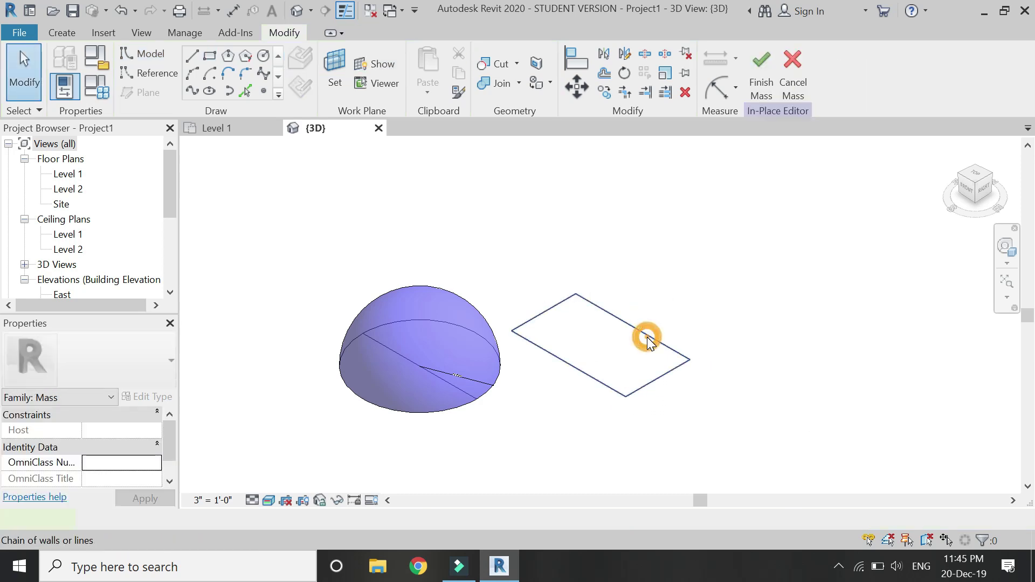
left_click(747, 67)
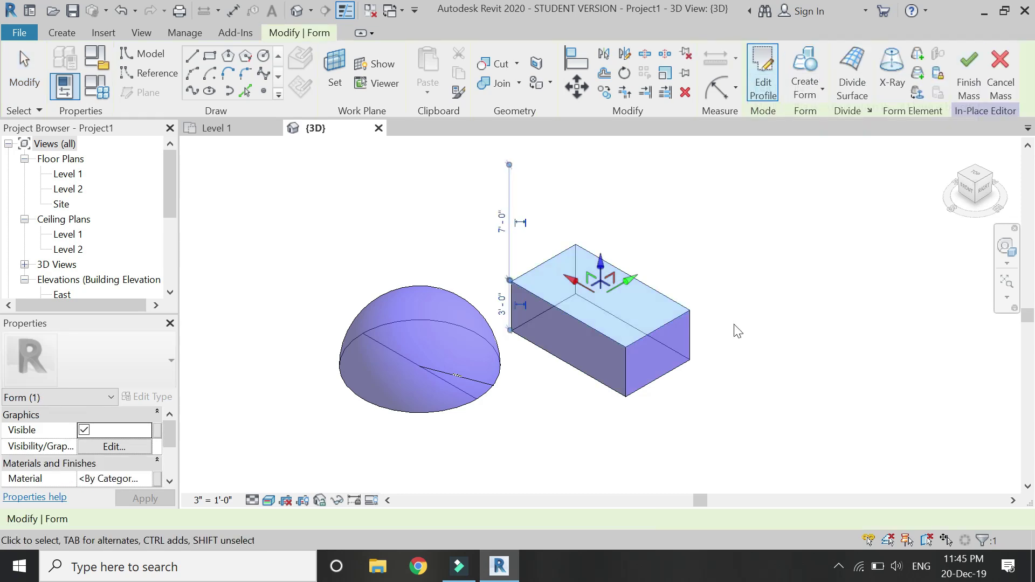
left_click(774, 393)
scroll(64, 222, "down", 2)
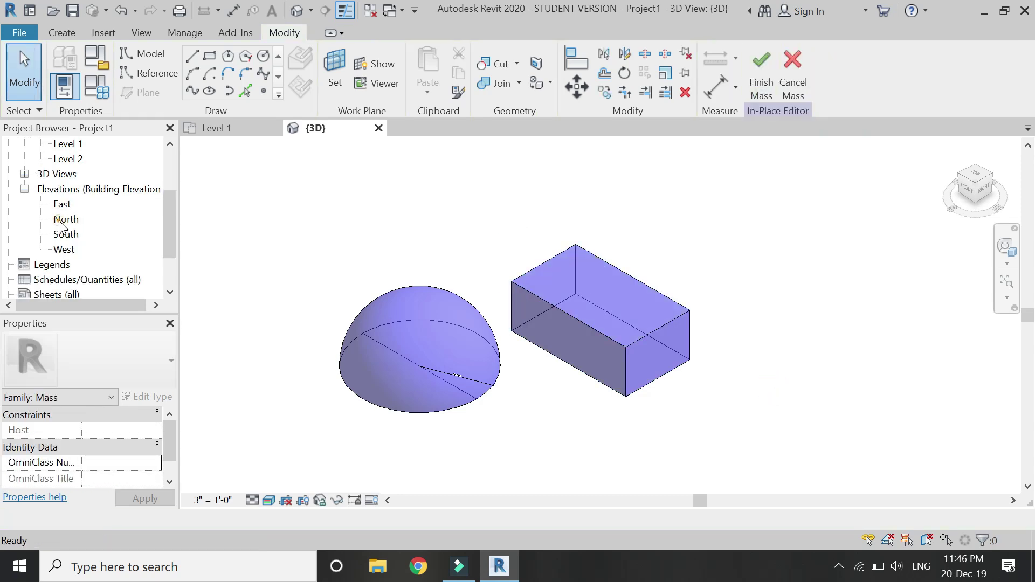
In the North elevation, add an aligned dimension for the box's 3'-0" height
double_click(67, 219)
scroll(642, 367, "up", 7)
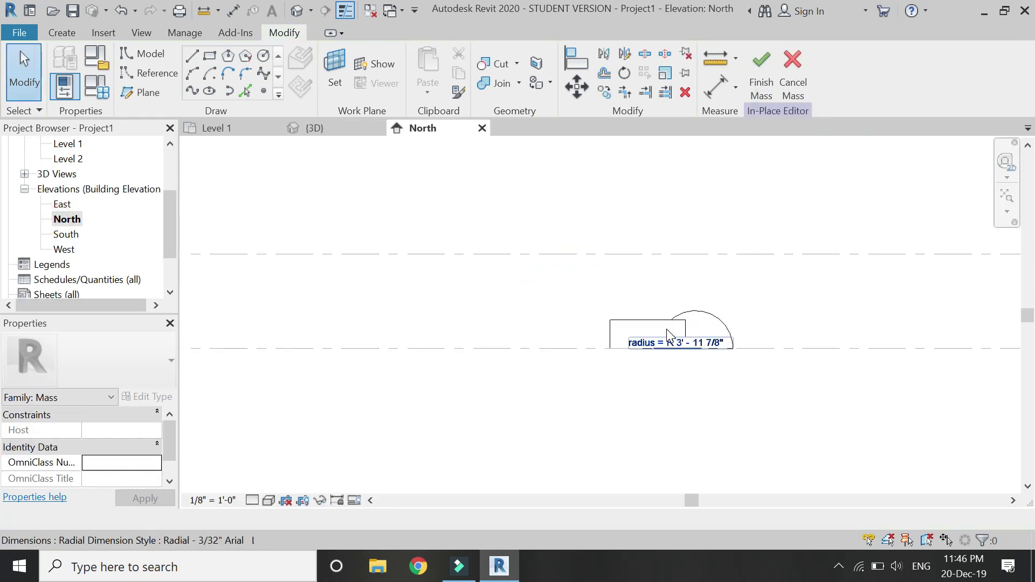
left_click(715, 89)
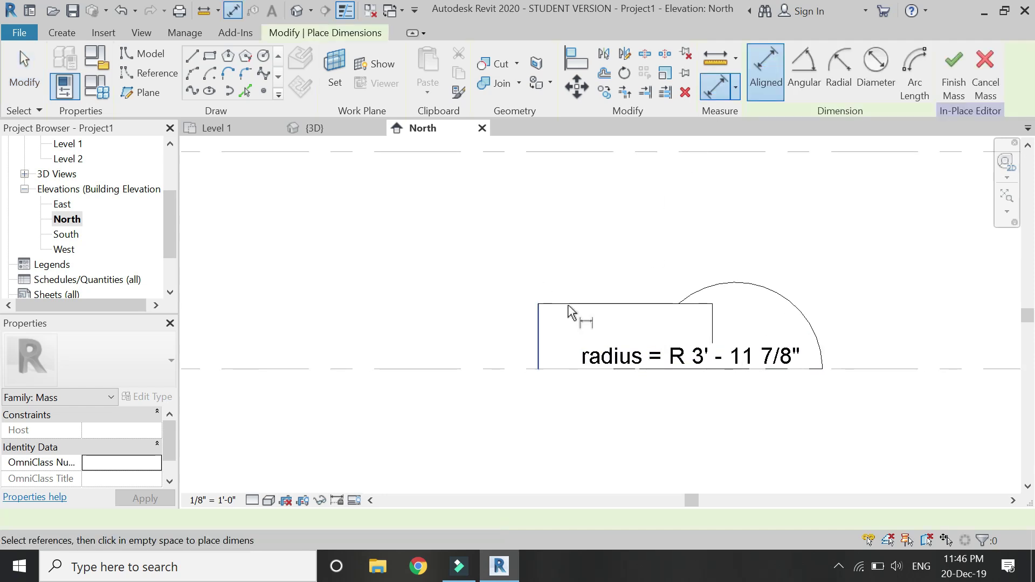
left_click(566, 304)
left_click(571, 370)
left_click(392, 351)
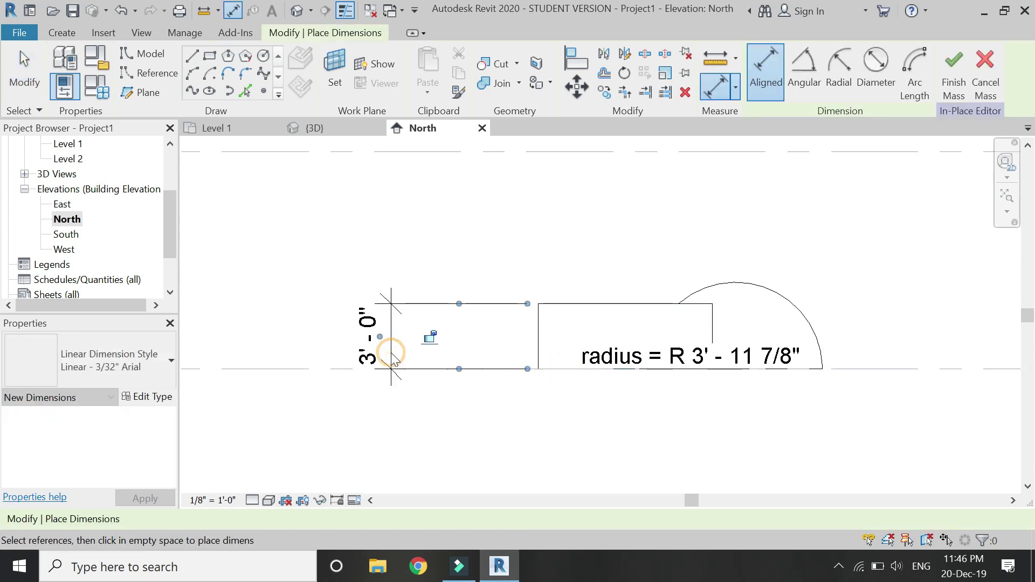
key("Escape")
Label the 3'-0" dimension with a new instance parameter 'height of rectangle'
left_click(389, 324)
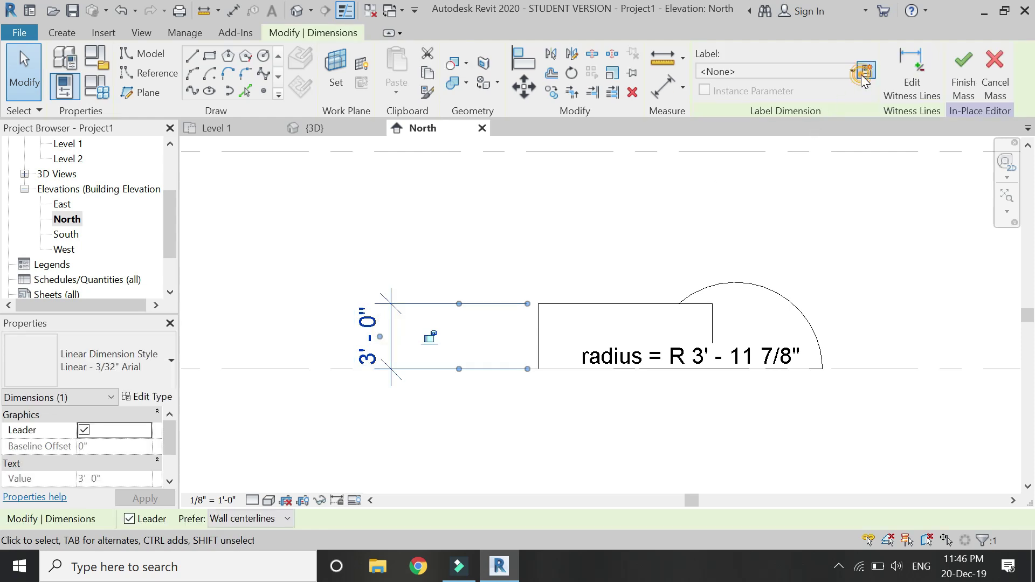
left_click(863, 75)
type("height of rectangle")
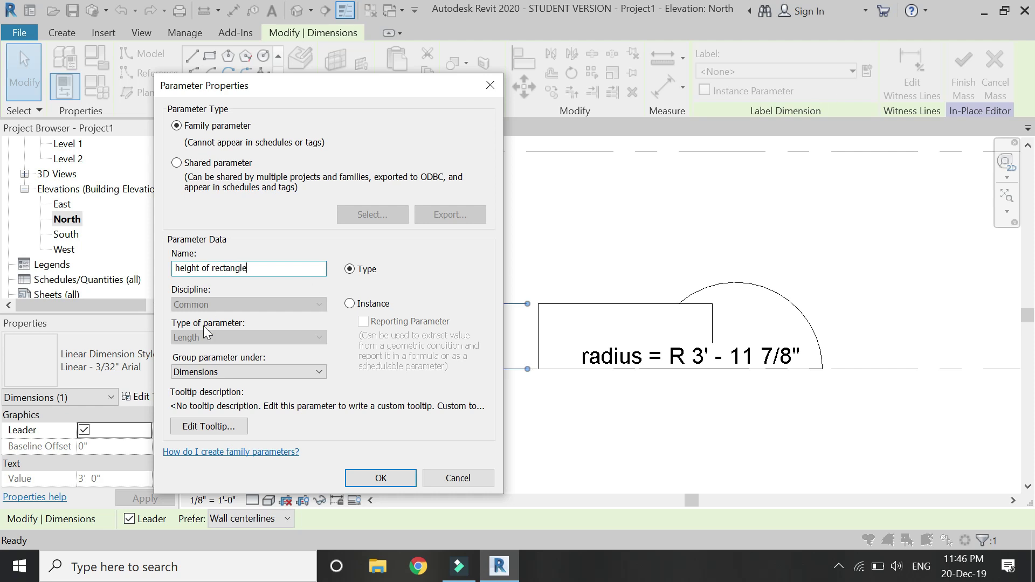
left_click(349, 304)
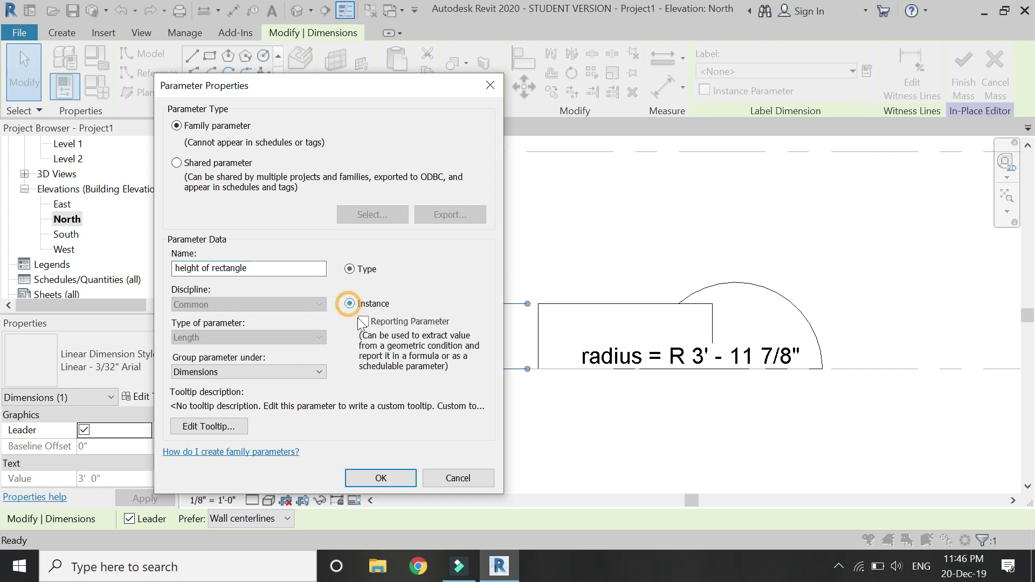
left_click(381, 478)
left_click(299, 237)
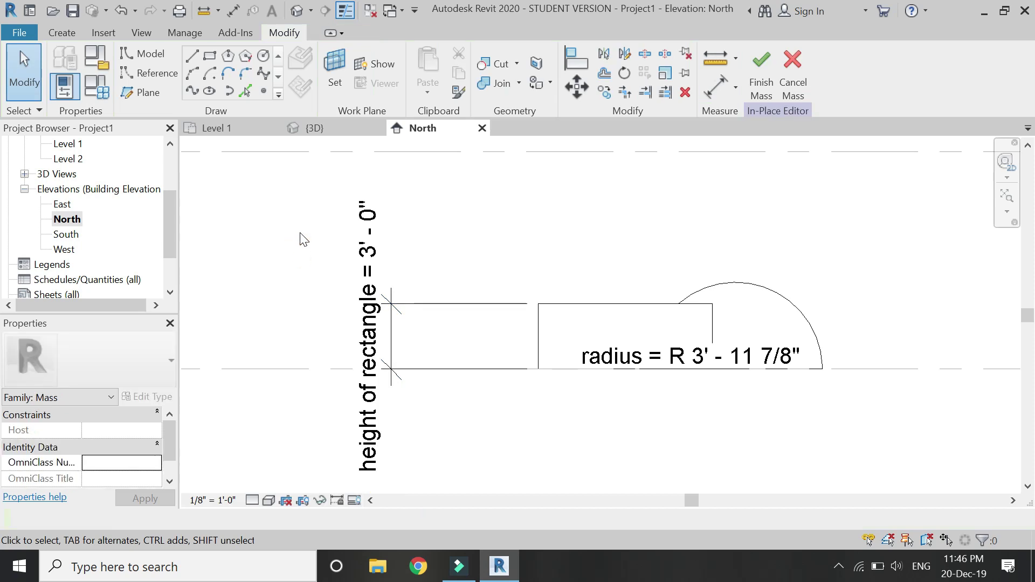
In the Level 1 plan, dimension the rectangle's 4'-6" side and begin its 8'-0" dimension
left_click(297, 18)
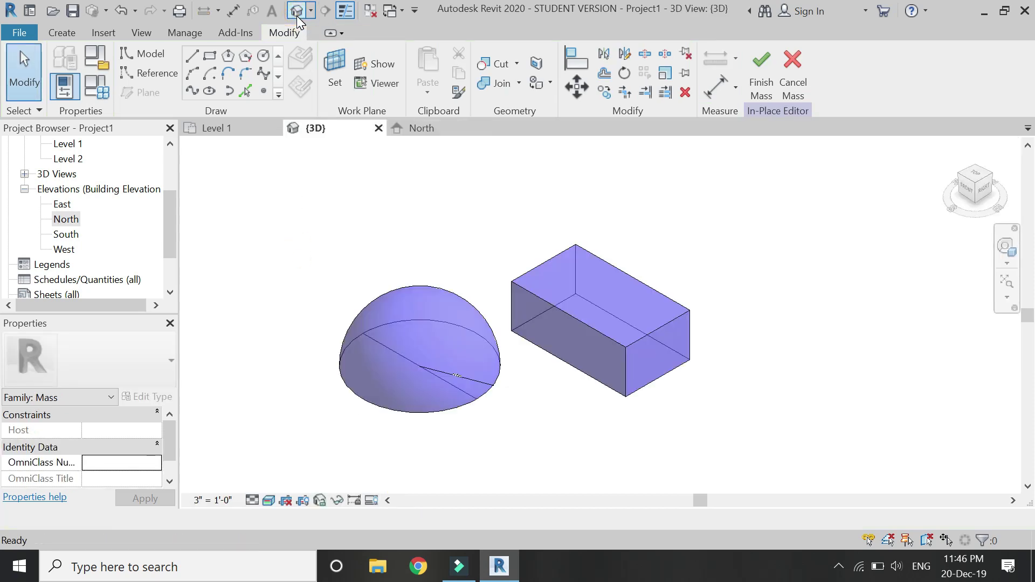
left_click(240, 134)
scroll(614, 260, "up", 5)
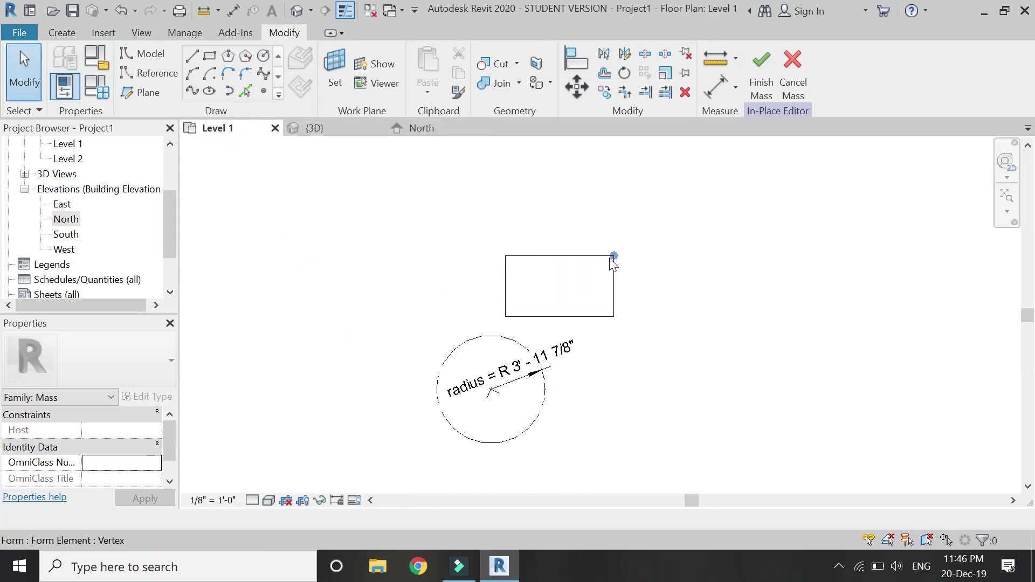
left_click(717, 86)
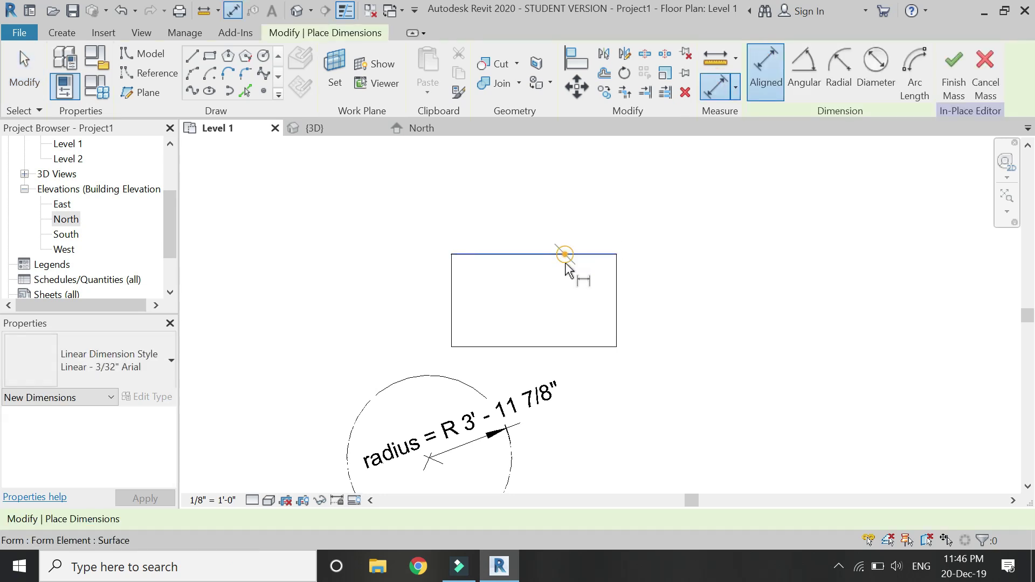
left_click(562, 255)
left_click(566, 347)
left_click(691, 340)
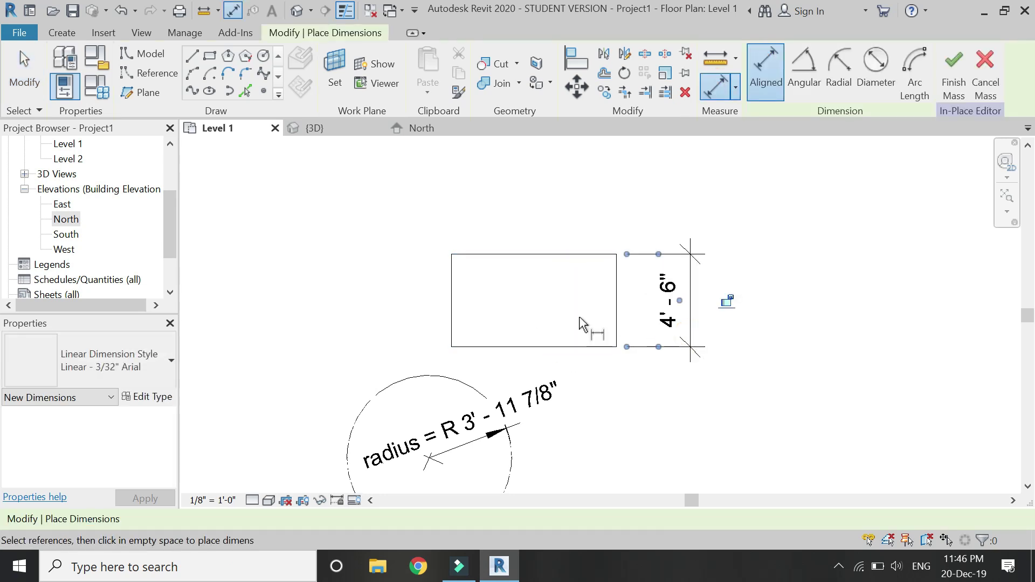
left_click(454, 301)
Place the 8'-0" dimension above the rectangle and label it with a new parameter 'lenght'
left_click(615, 308)
left_click(585, 213)
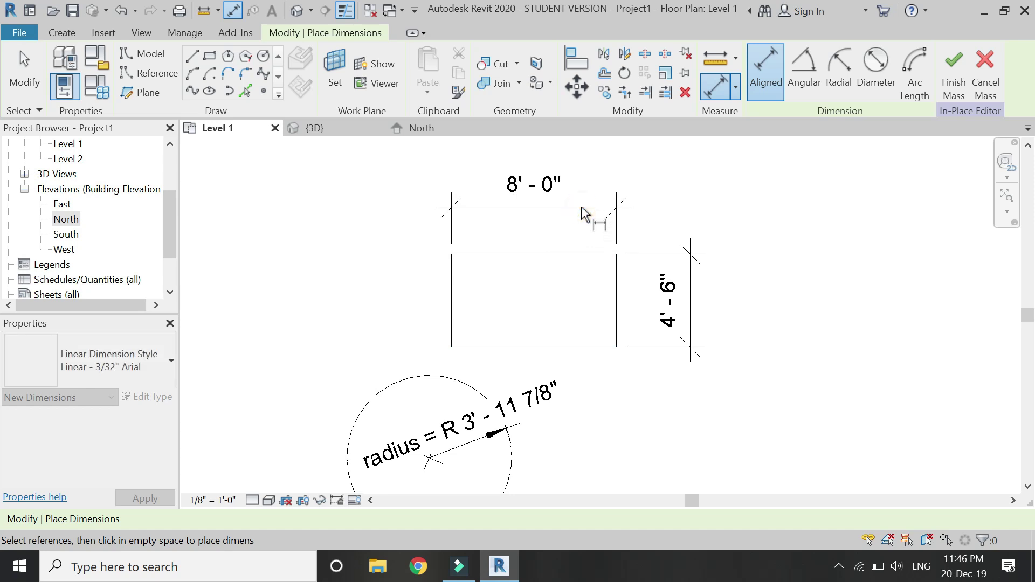
key("Escape")
key("Escape")
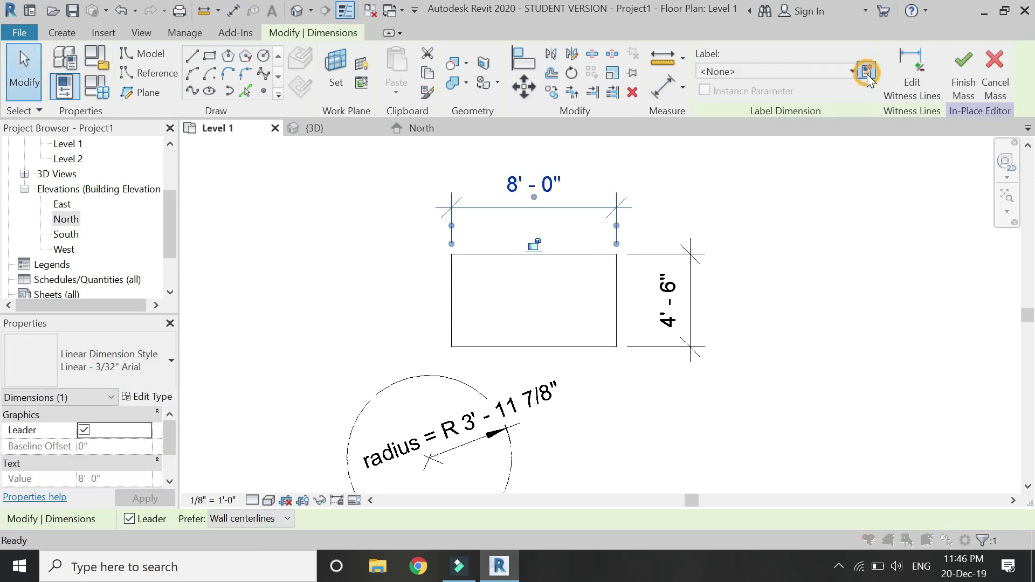
left_click(866, 71)
type("lenght")
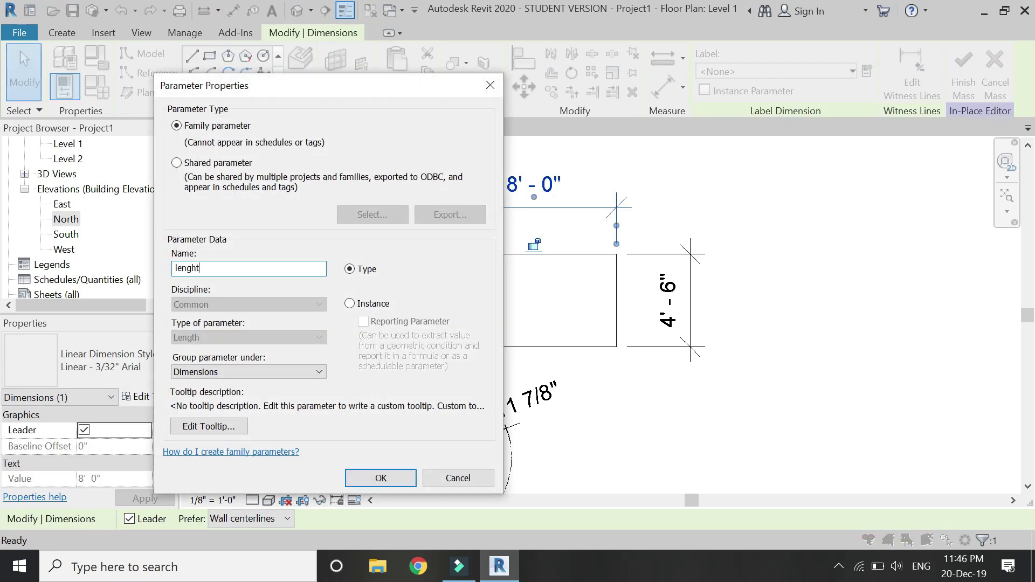
key("Return")
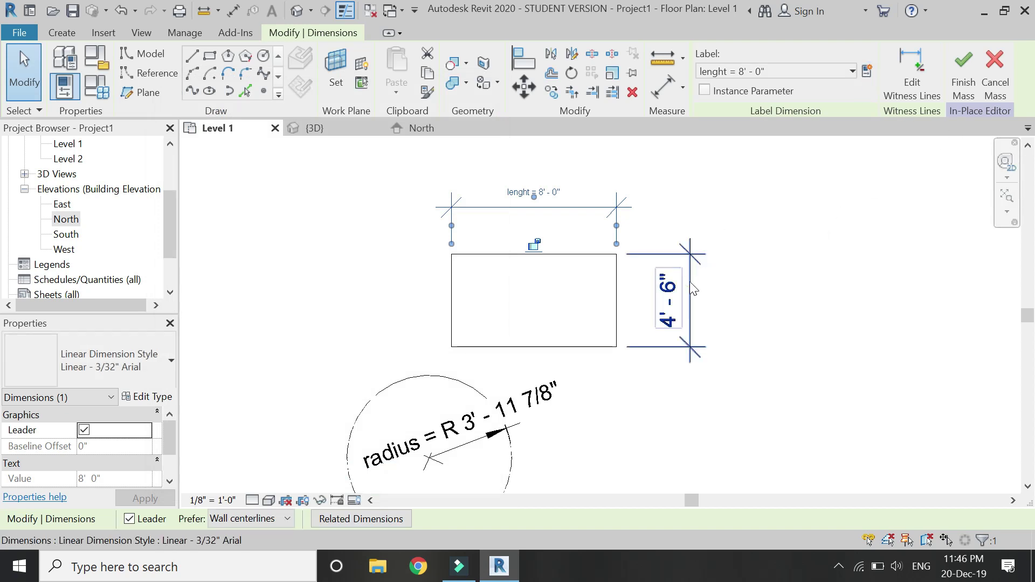
Label the 4'-6" dimension with a new parameter named 'width'
left_click(691, 282)
left_click(868, 72)
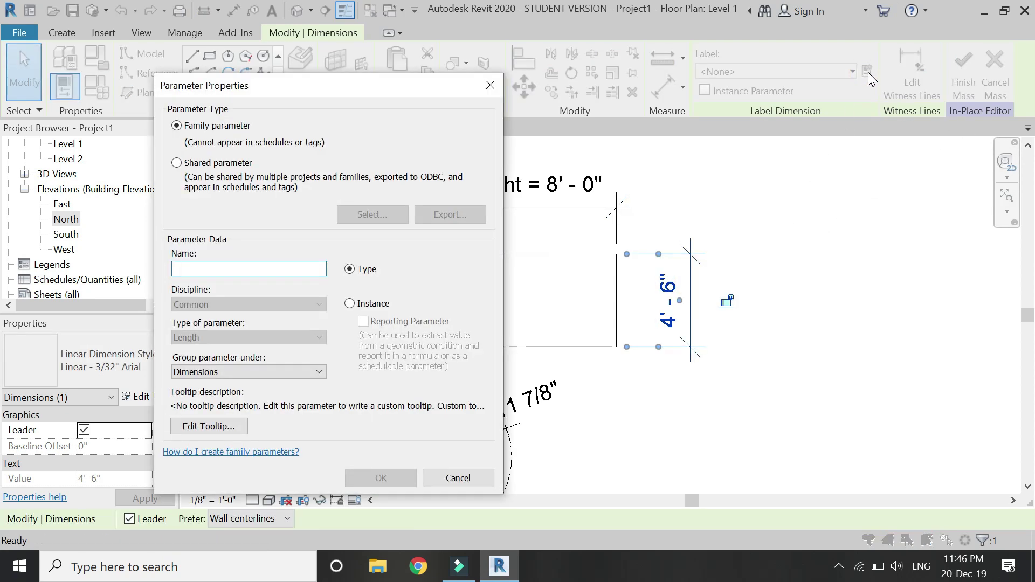
type("width")
key("Return")
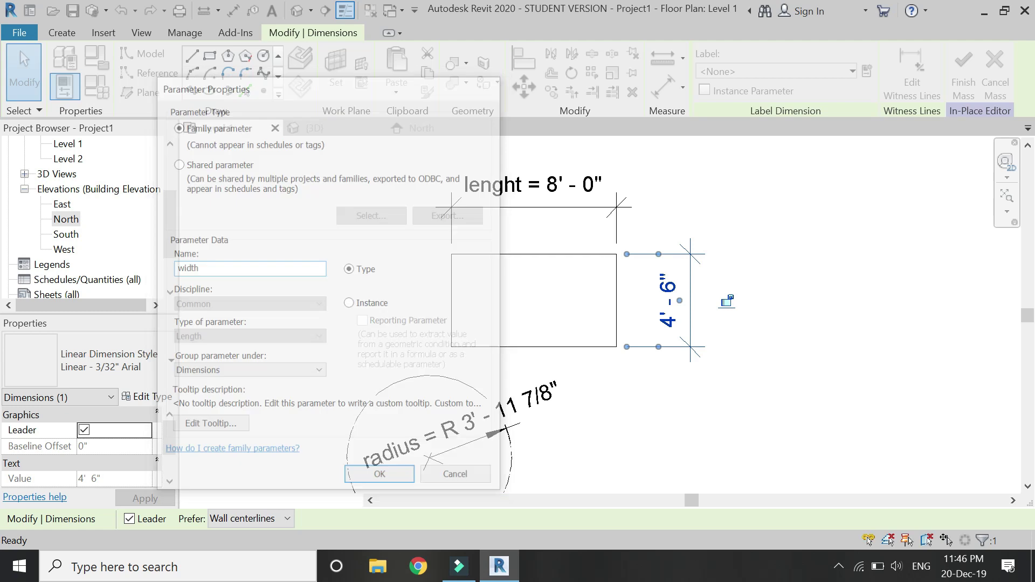
In Family Types, change the width and lenght parameters to Instance
left_click(97, 90)
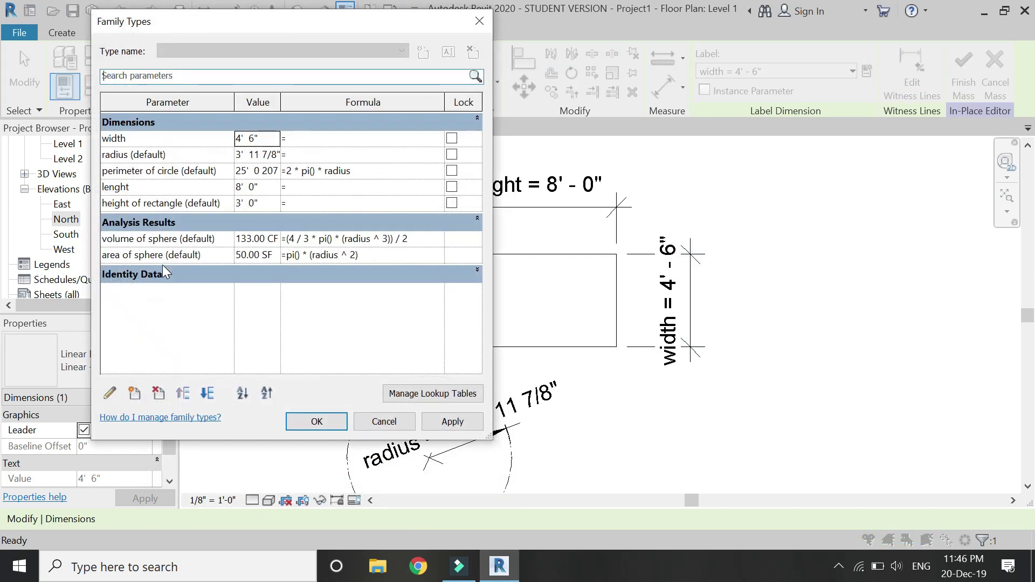
left_click(163, 138)
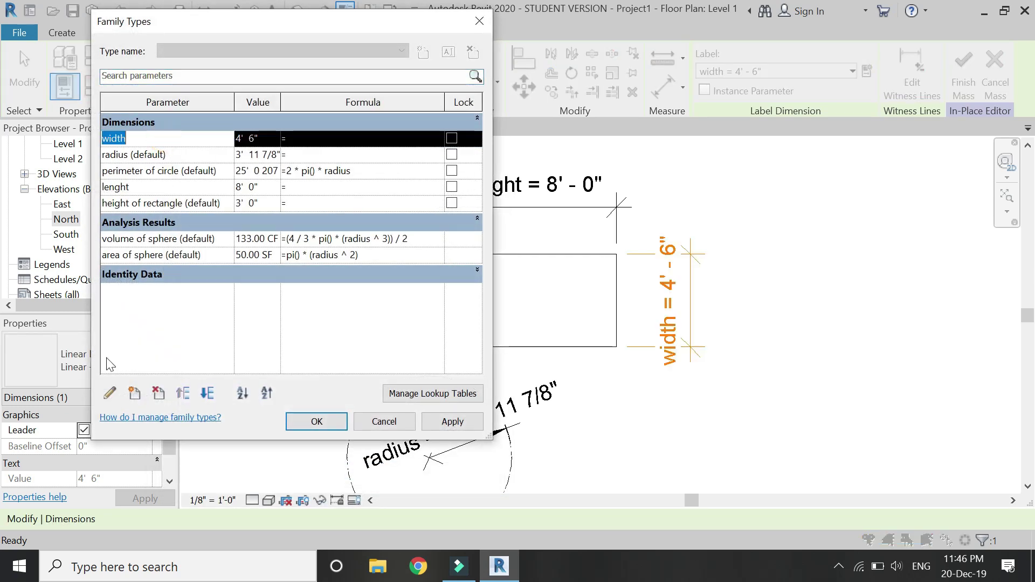
left_click(114, 390)
left_click(348, 303)
left_click(374, 471)
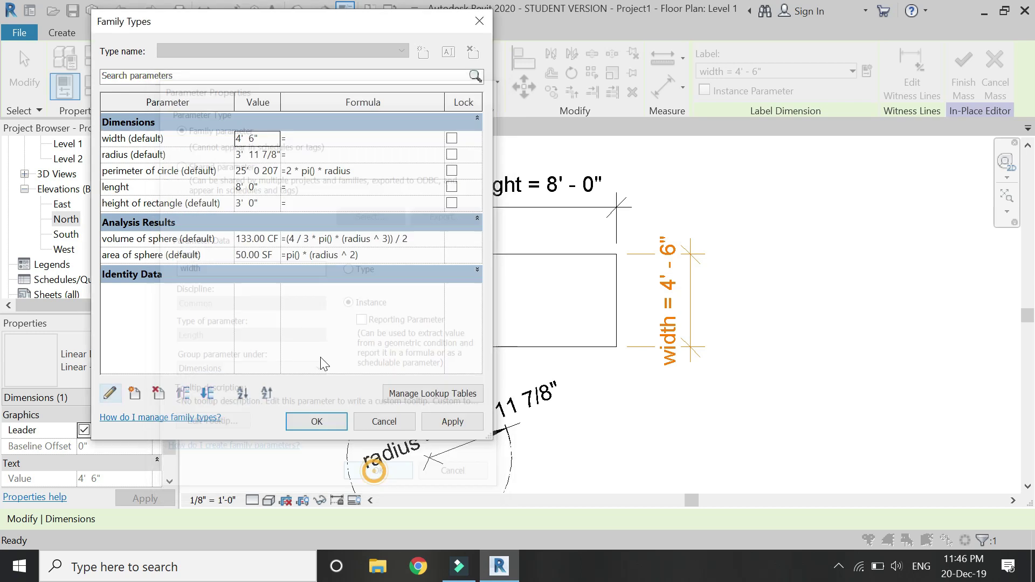
left_click(167, 187)
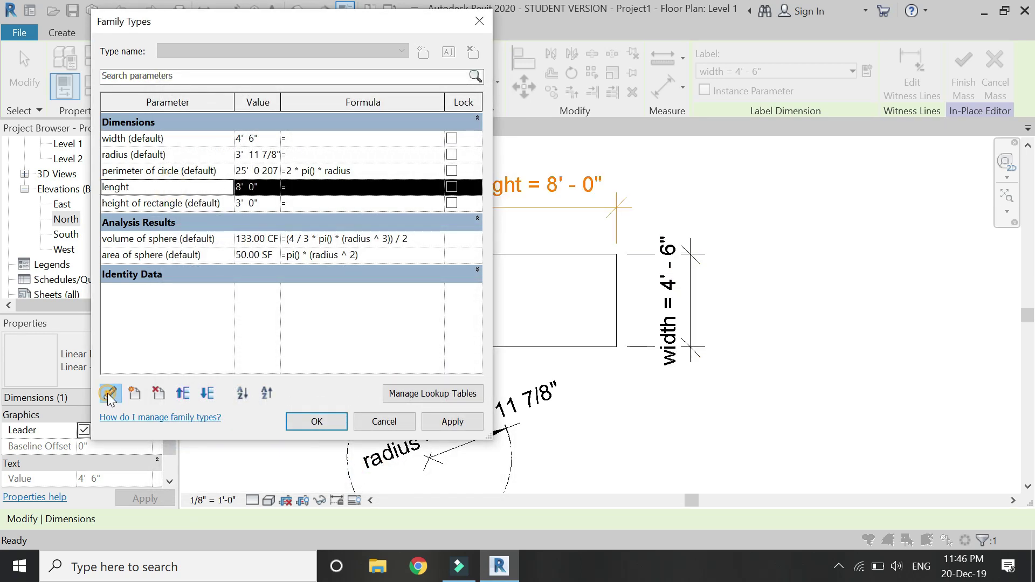
left_click(108, 394)
left_click(350, 303)
left_click(371, 476)
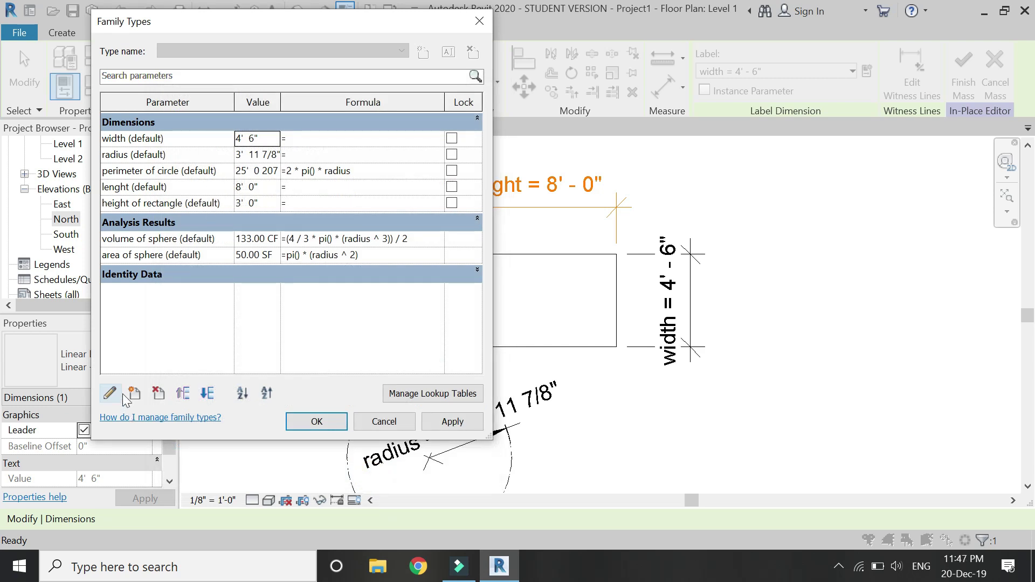
Add a new instance parameter named 'perimeter'
left_click(132, 393)
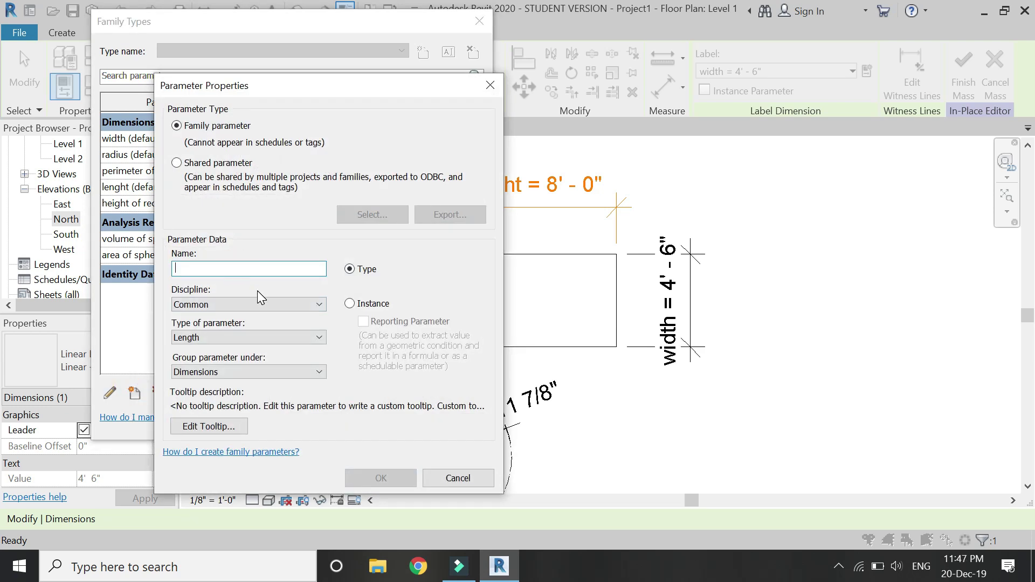
type("perimeter")
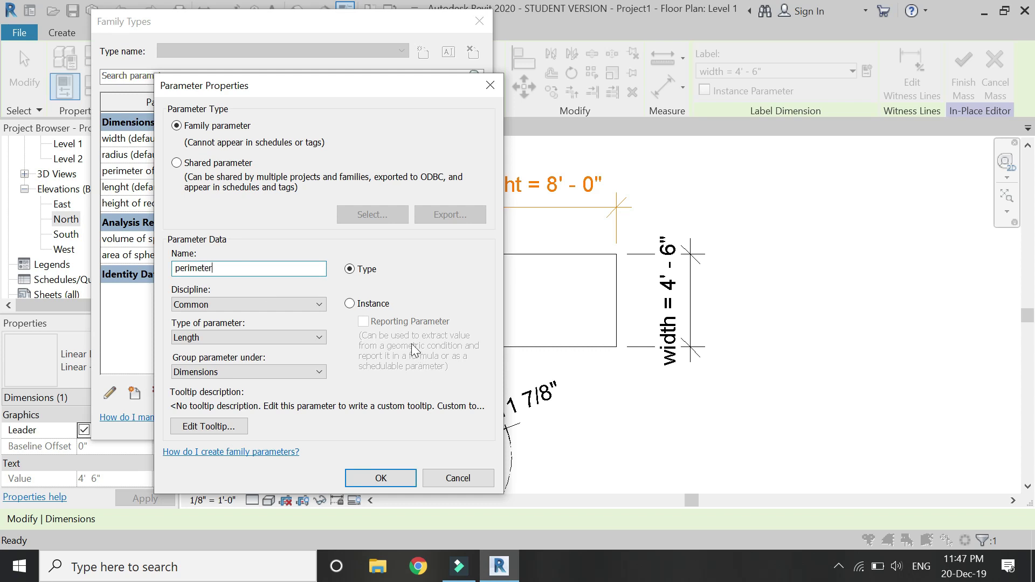
left_click(349, 303)
left_click(368, 477)
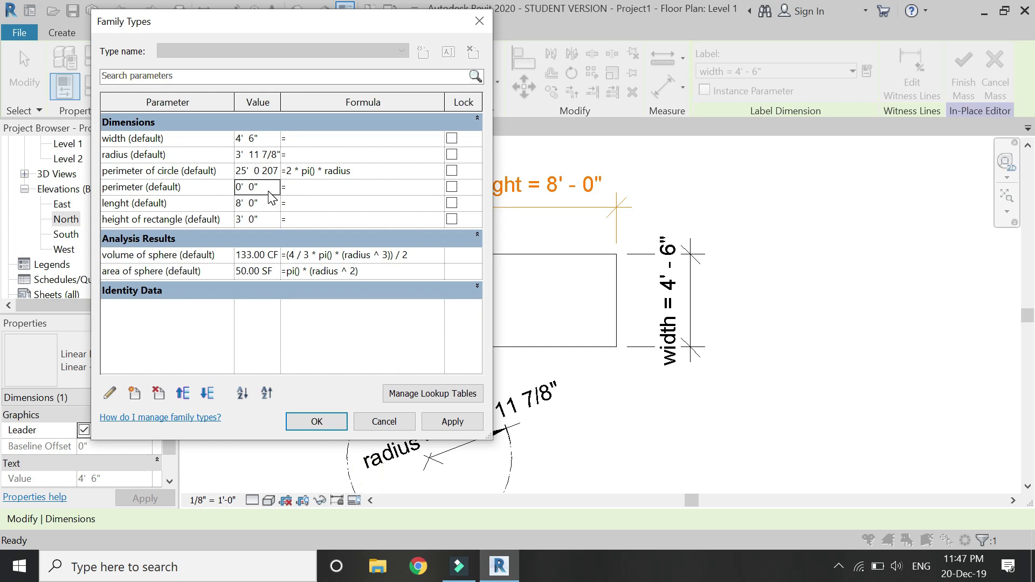
Give perimeter the formula 2 * (lenght + width), fixing the units error, so it reads 25' 0"
left_click(308, 189)
type("2")
type("*(lenght*width")
key("Return")
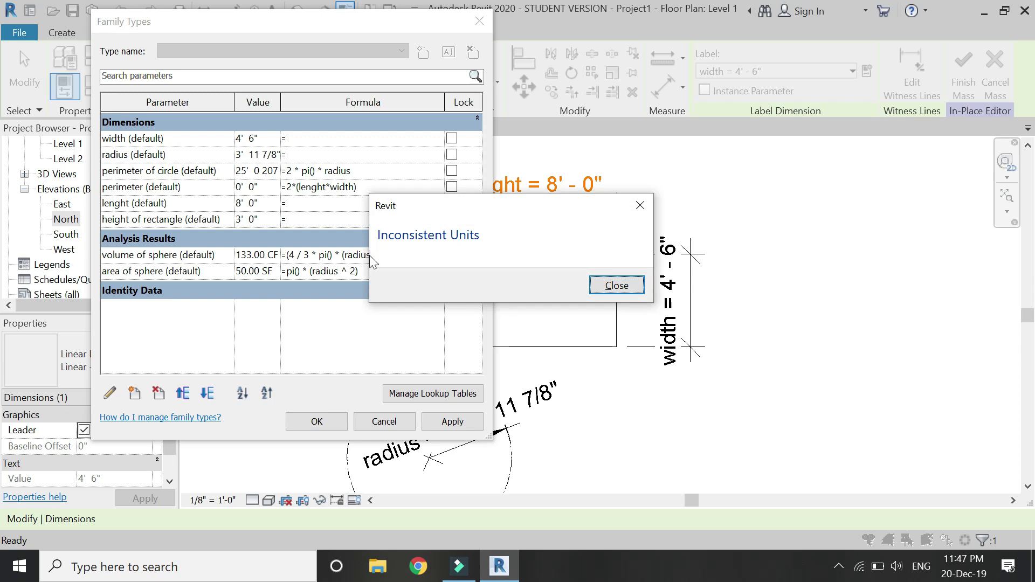
left_click(615, 285)
left_click(330, 188)
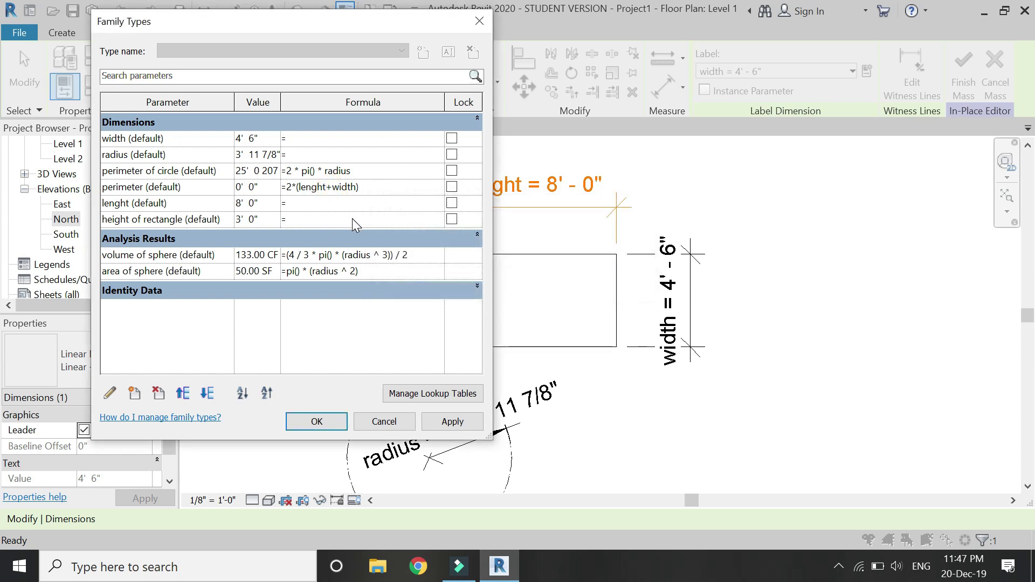
left_click(452, 421)
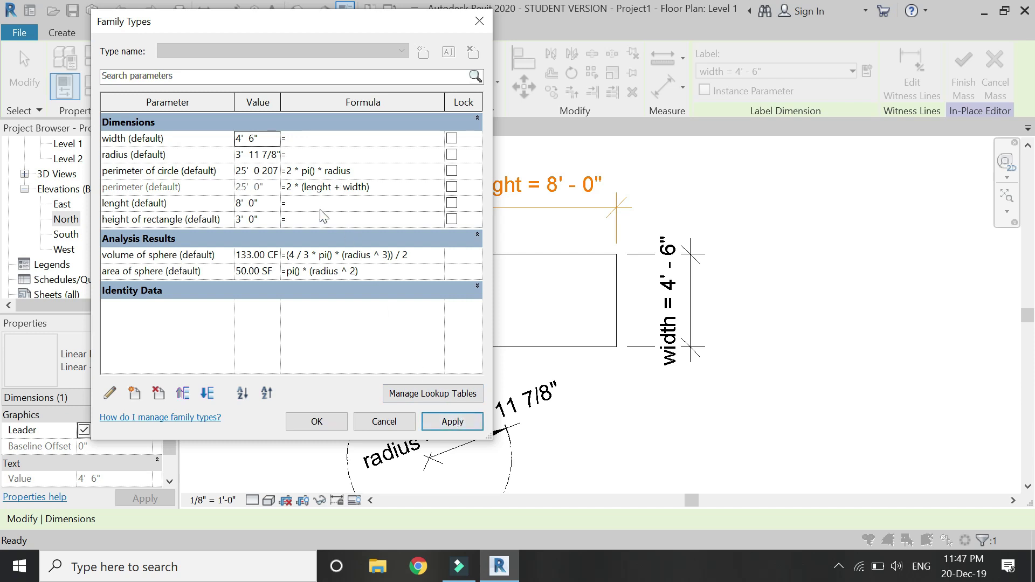
left_click(268, 189)
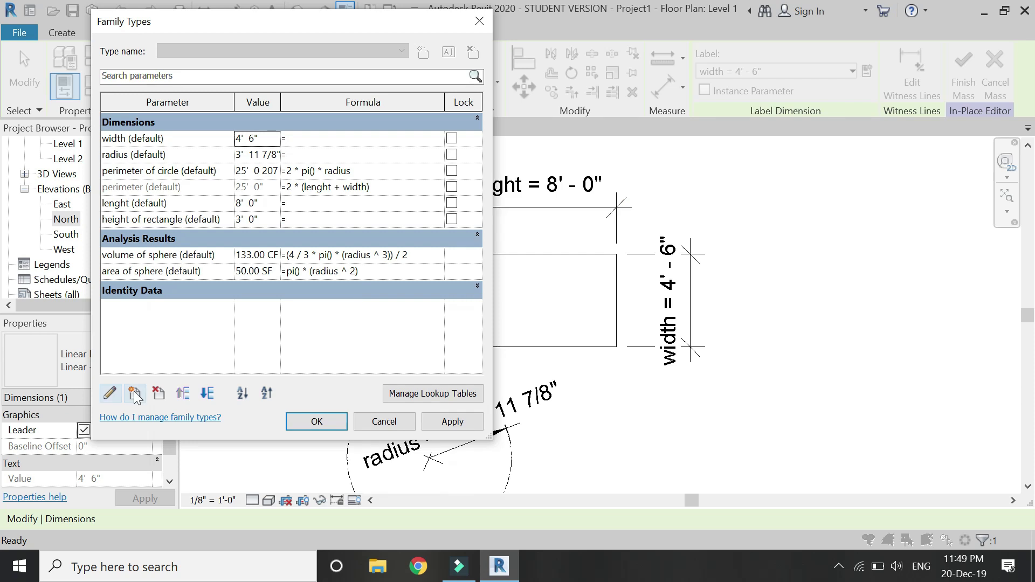
Add an instance parameter 'volume of rectangle' with the Volume type
left_click(135, 393)
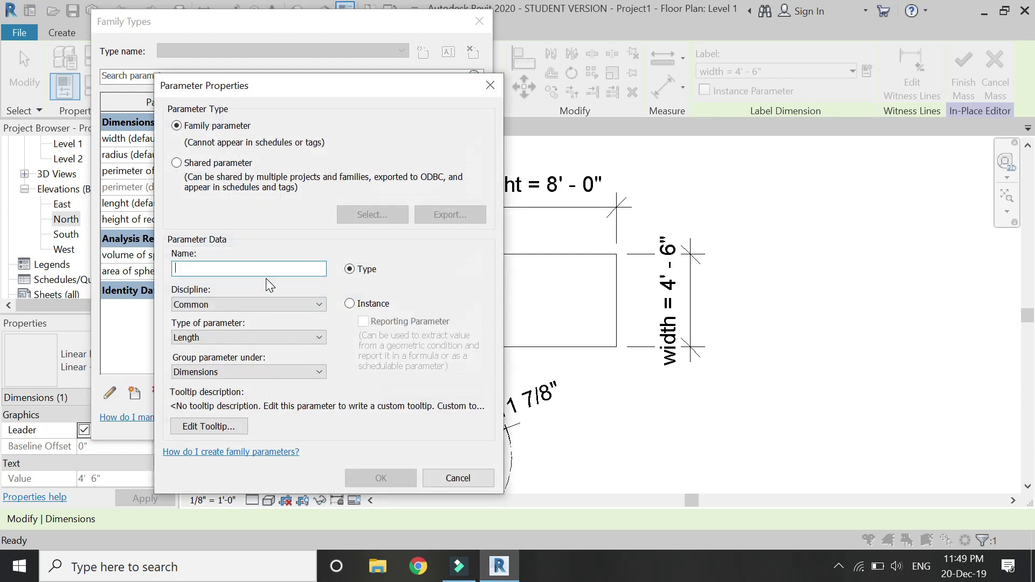
left_click(263, 271)
type("volume of")
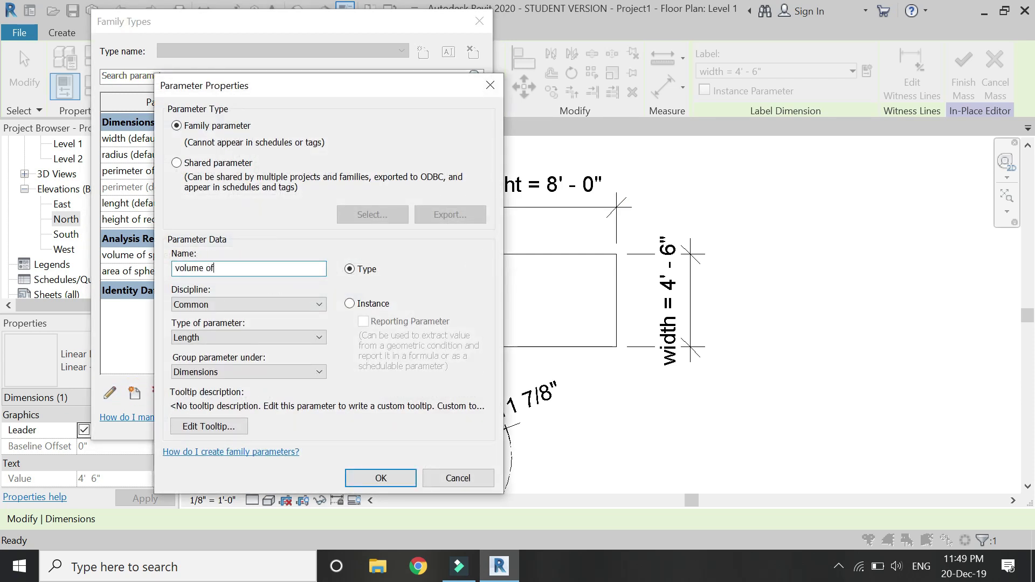
type(" rectangle")
left_click(349, 304)
left_click(270, 337)
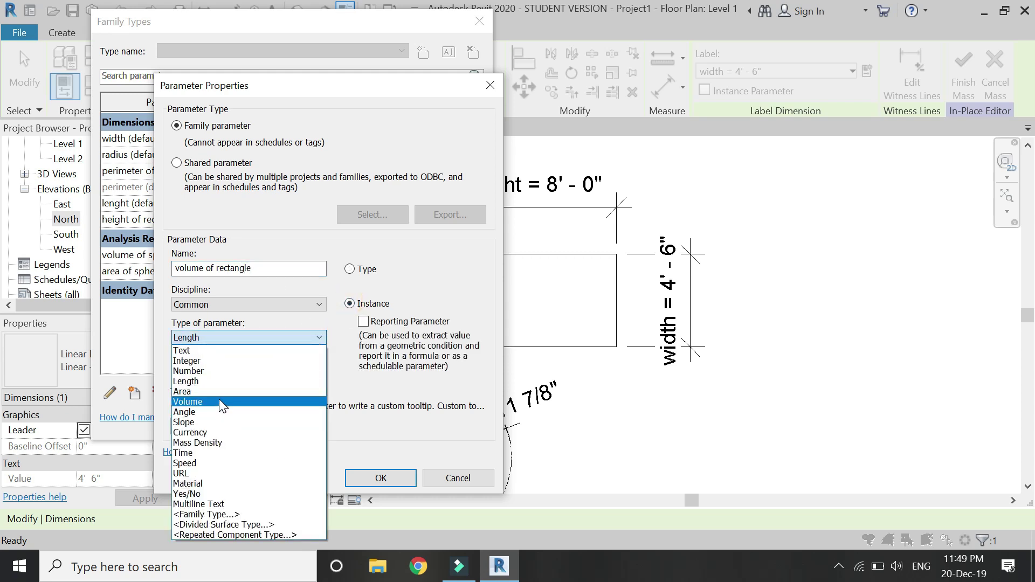
left_click(221, 402)
left_click(379, 477)
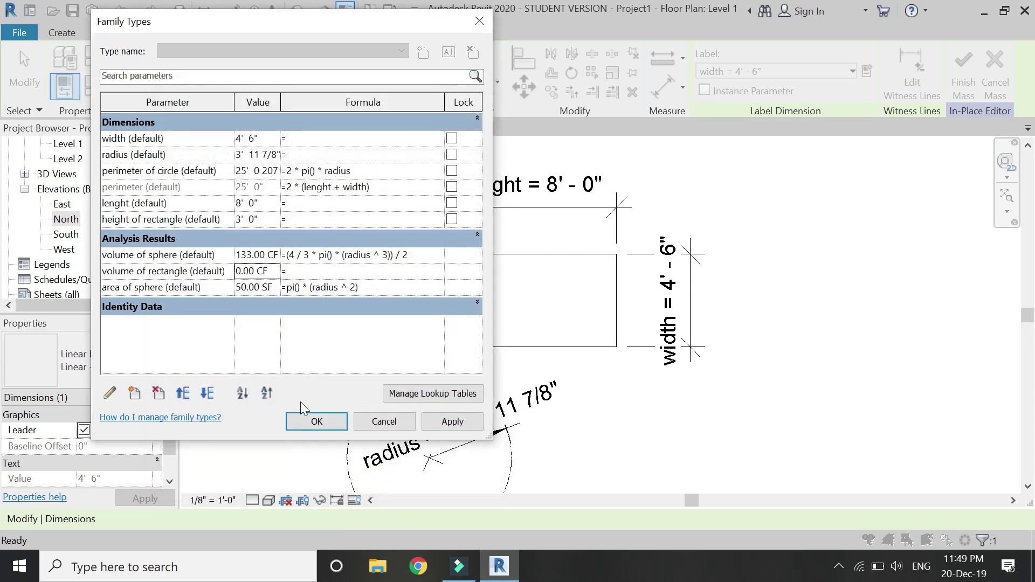
Set its formula to lenght * width * height of rectangle and apply, giving 108.00 CF
left_click(317, 270)
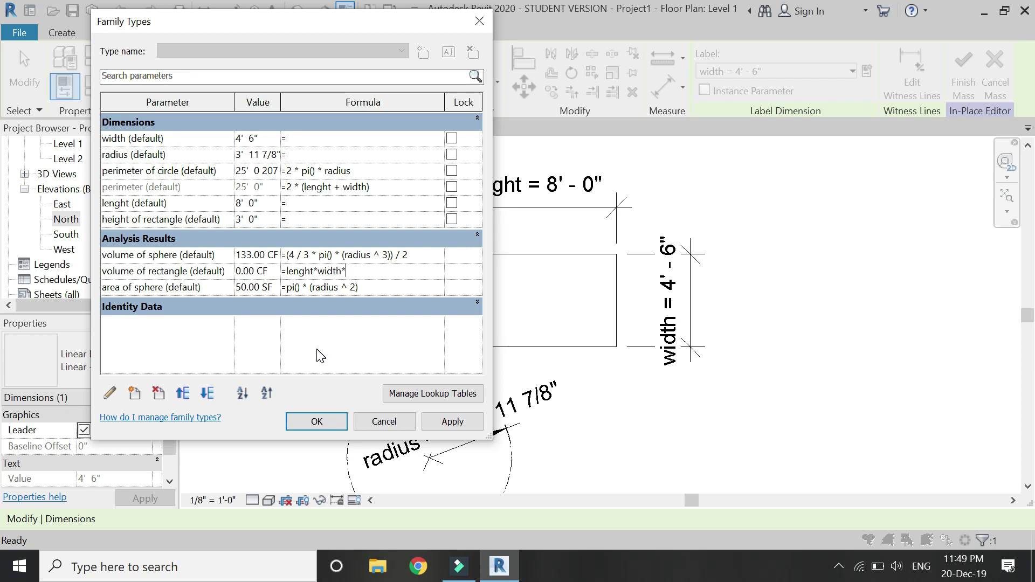
type("ght of rectangle")
key("Return")
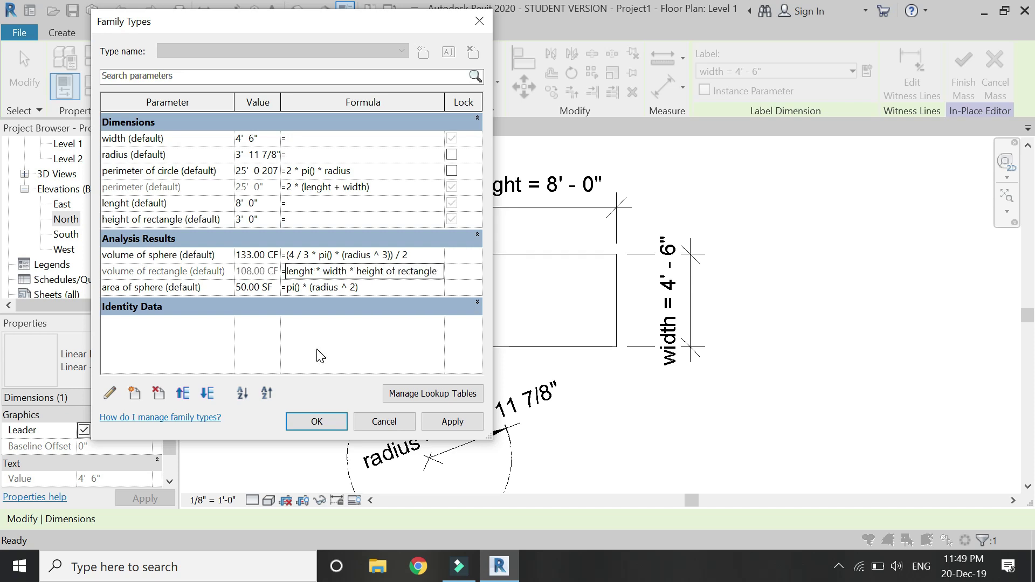
left_click(449, 424)
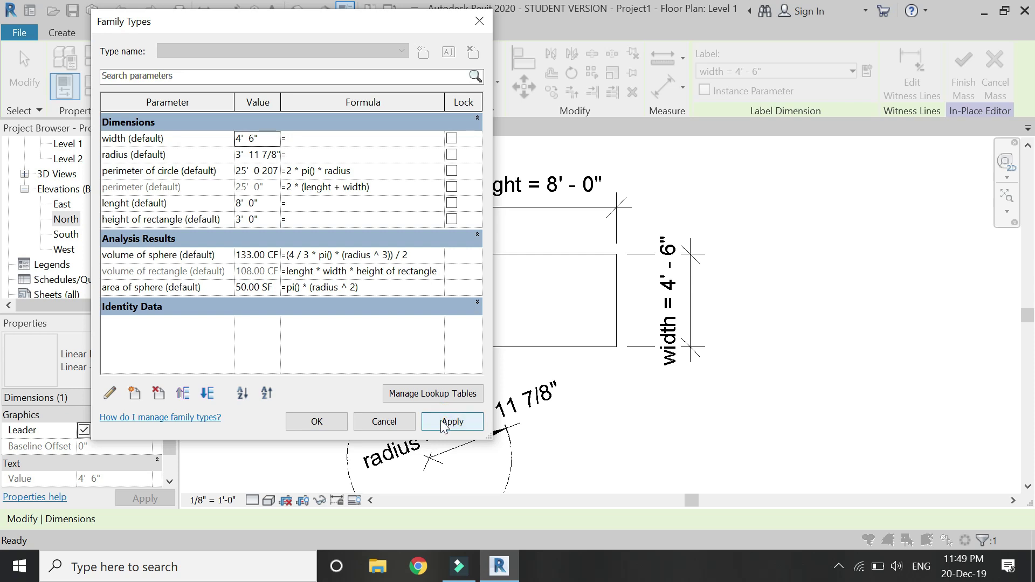
Close Family Types, finish the in-place mass, and select the box in the 3D view
left_click(332, 425)
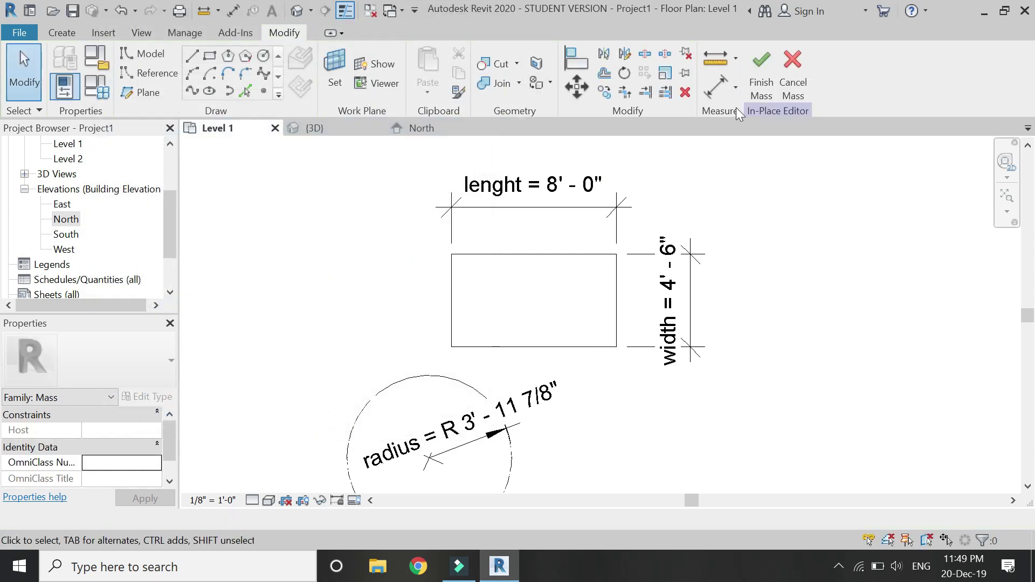
left_click(759, 70)
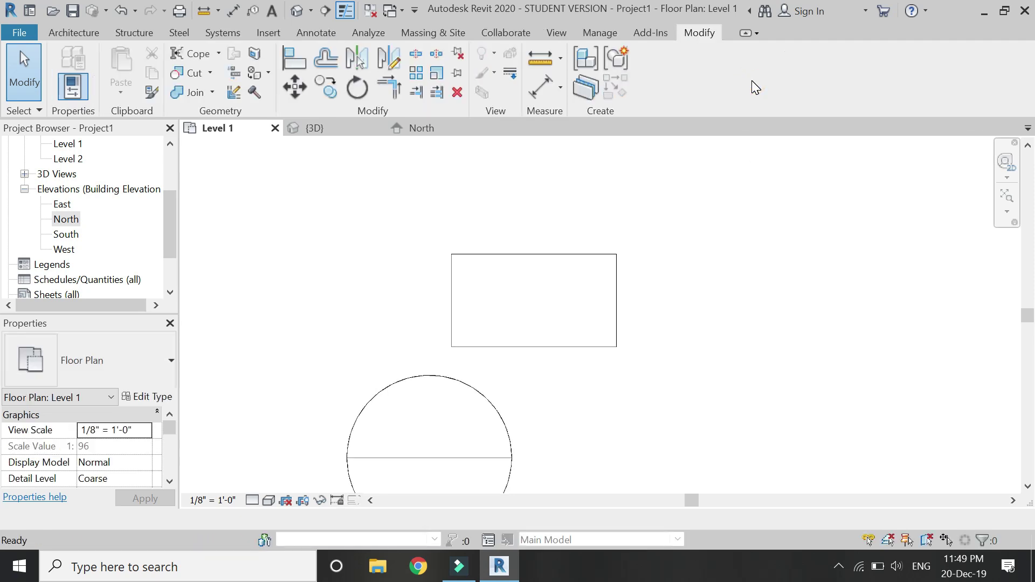
left_click(297, 12)
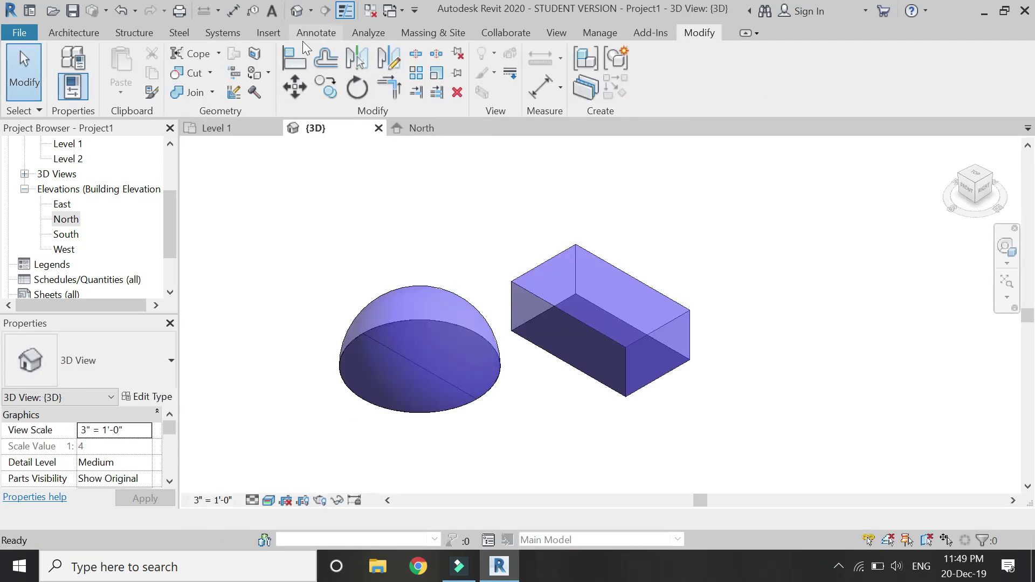
left_click(555, 260)
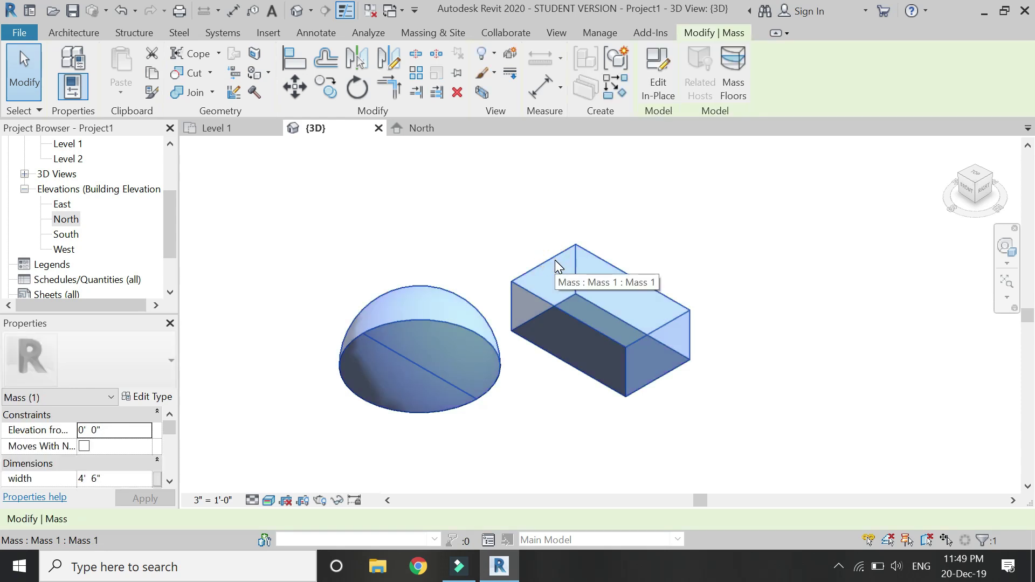
Set the box's width to 5' in the Properties palette and apply
scroll(128, 428, "down", 1)
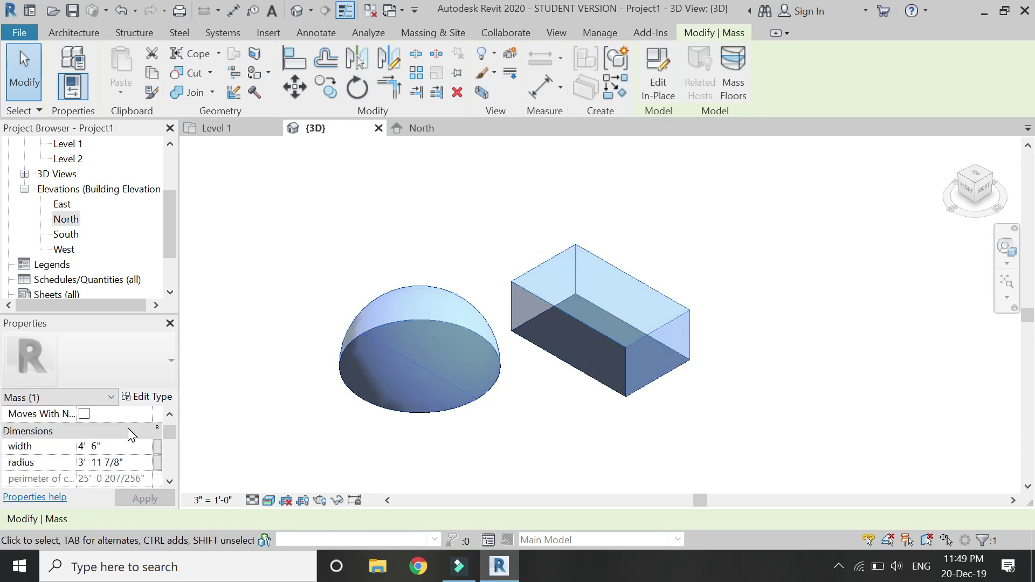
scroll(129, 432, "down", 3)
scroll(121, 457, "down", 2)
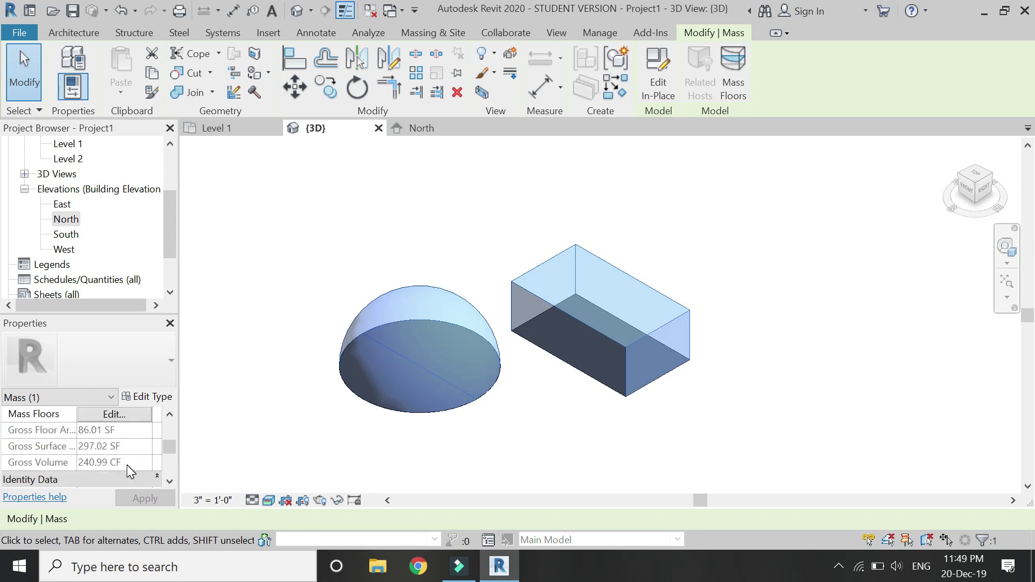
scroll(127, 476, "up", 3)
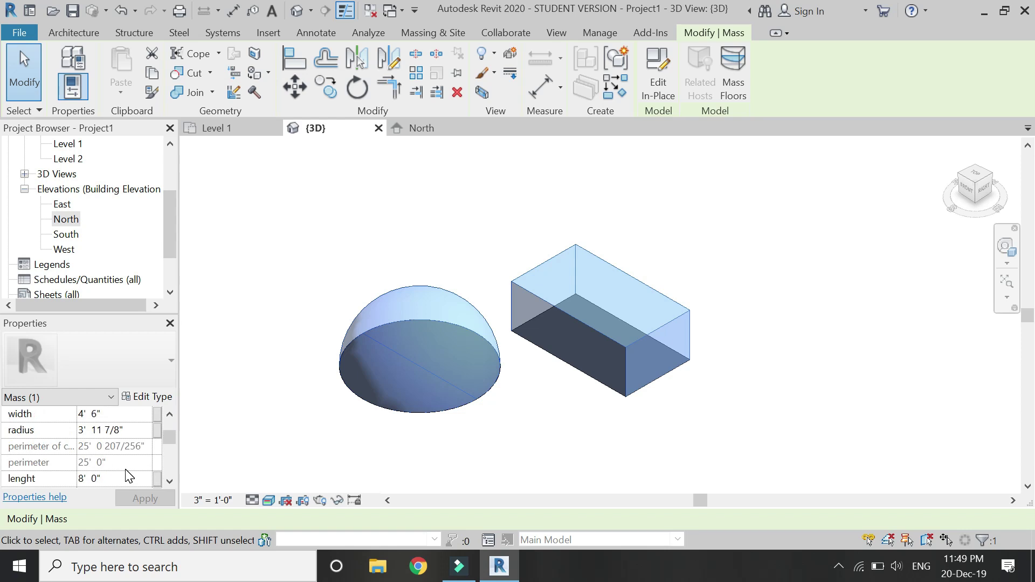
scroll(129, 475, "up", 1)
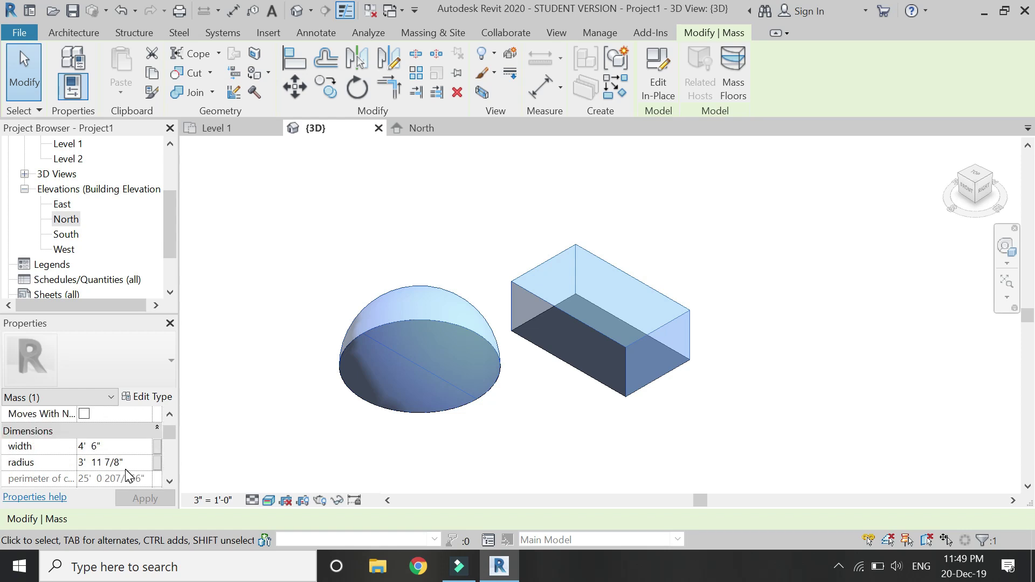
scroll(129, 476, "down", 1)
scroll(129, 476, "down", 3)
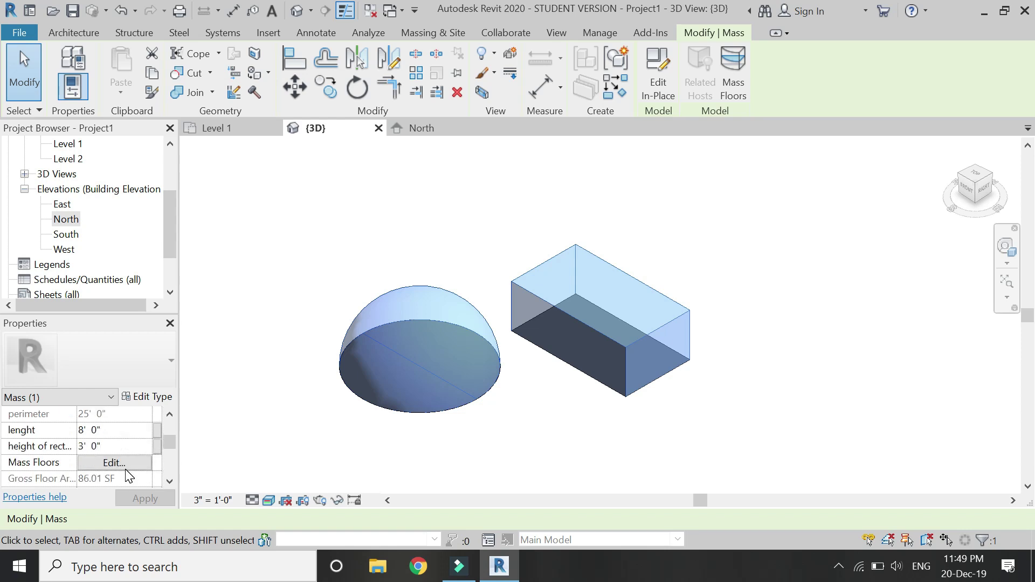
scroll(130, 477, "up", 3)
scroll(129, 475, "up", 3)
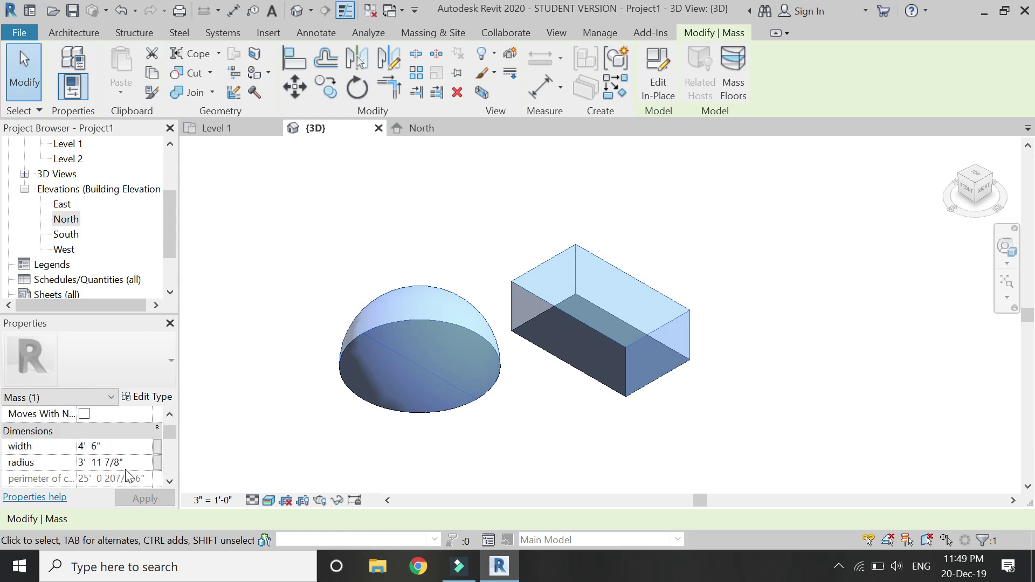
scroll(129, 477, "down", 8)
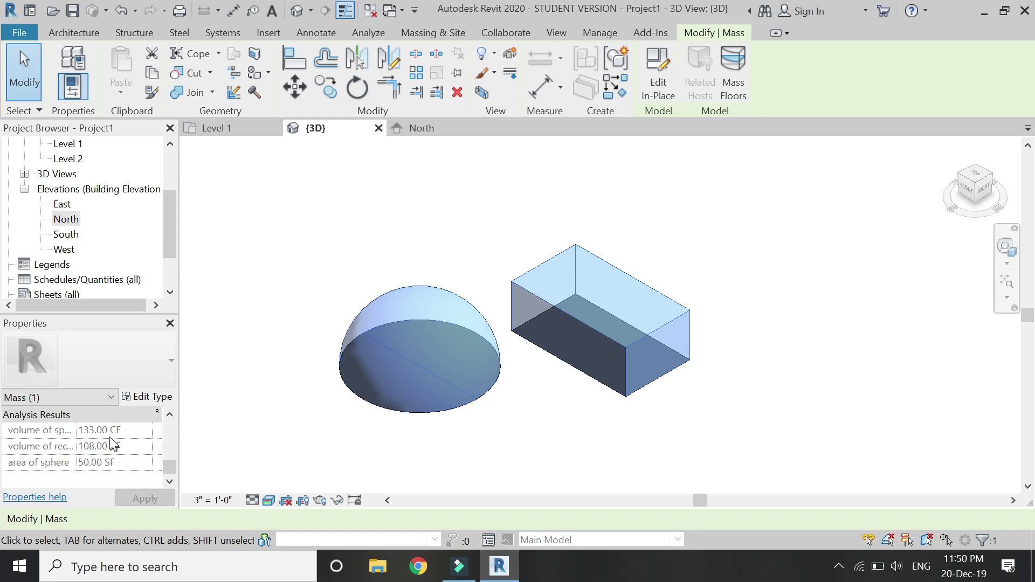
scroll(97, 447, "up", 1)
scroll(104, 461, "up", 3)
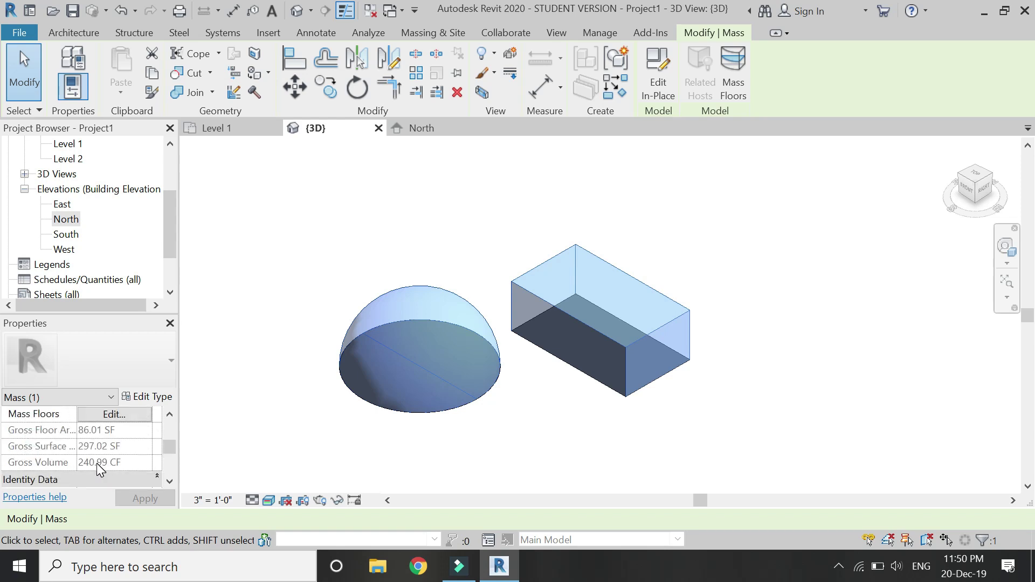
scroll(97, 465, "down", 3)
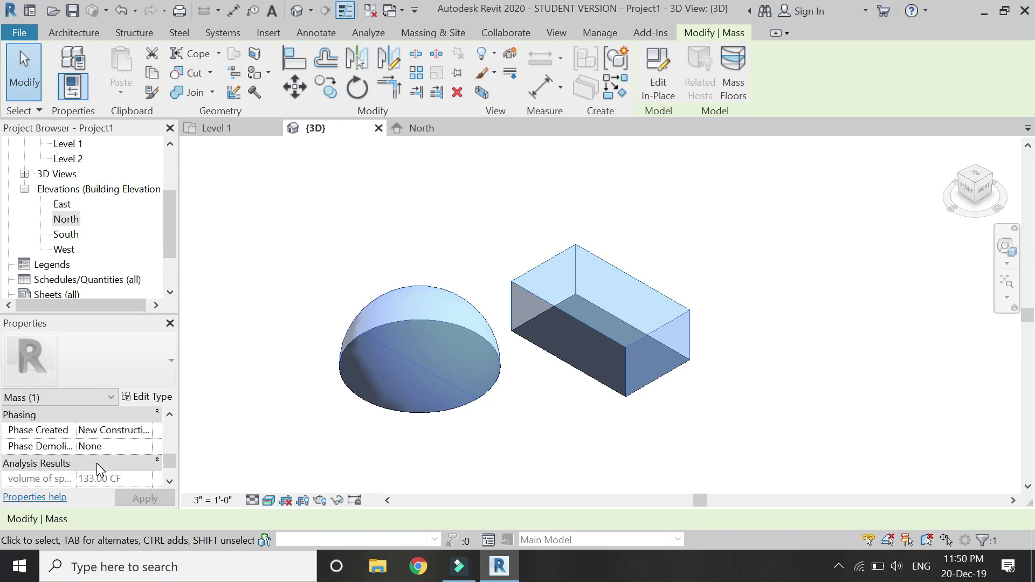
scroll(97, 465, "down", 1)
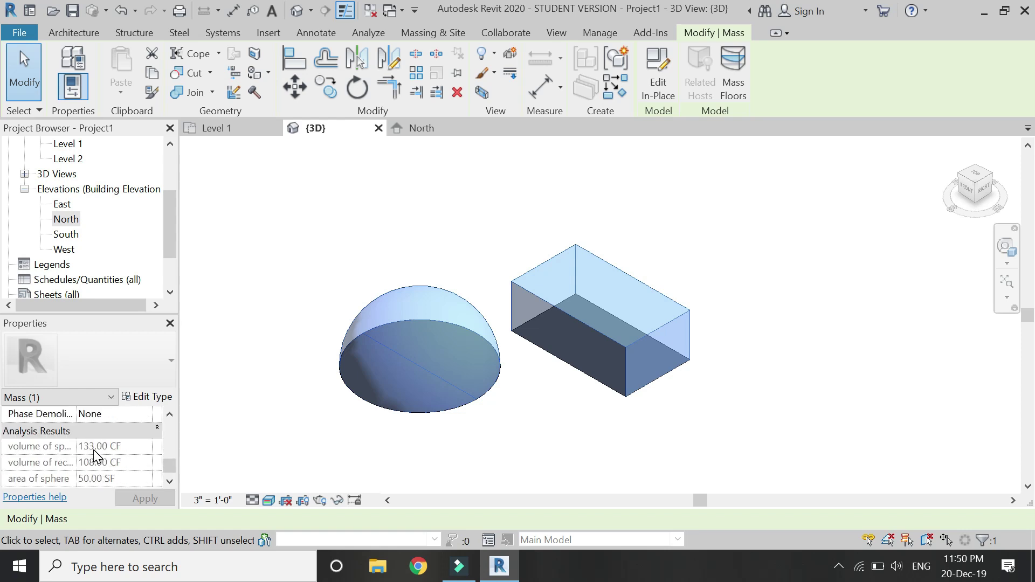
scroll(93, 450, "up", 4)
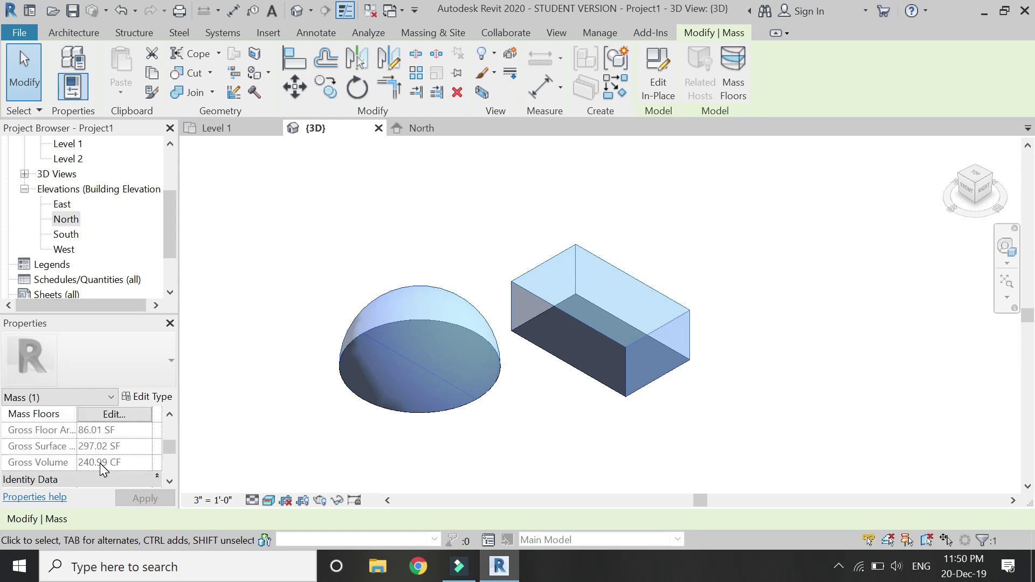
scroll(99, 464, "down", 4)
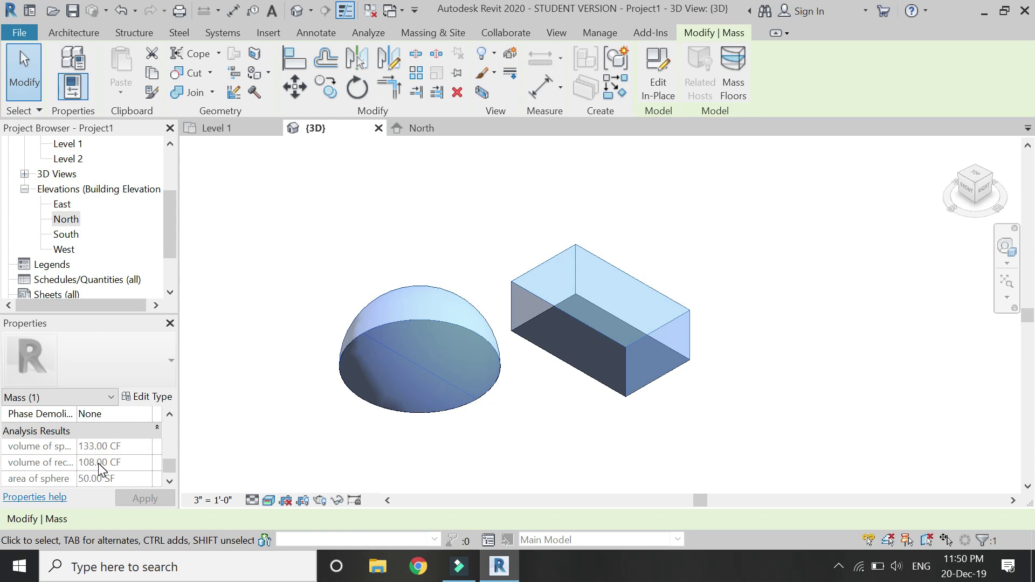
scroll(99, 467, "up", 4)
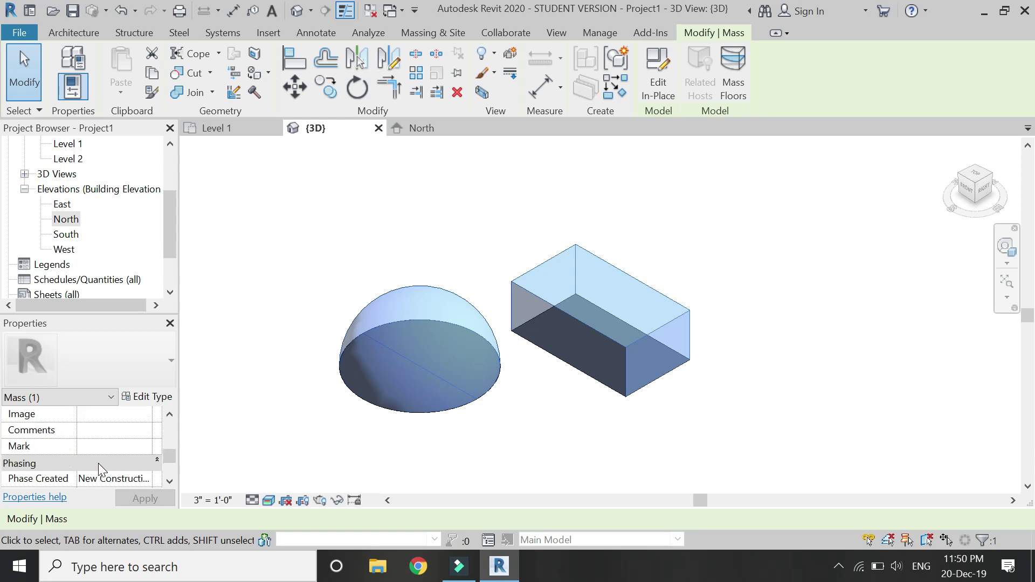
scroll(98, 467, "up", 1)
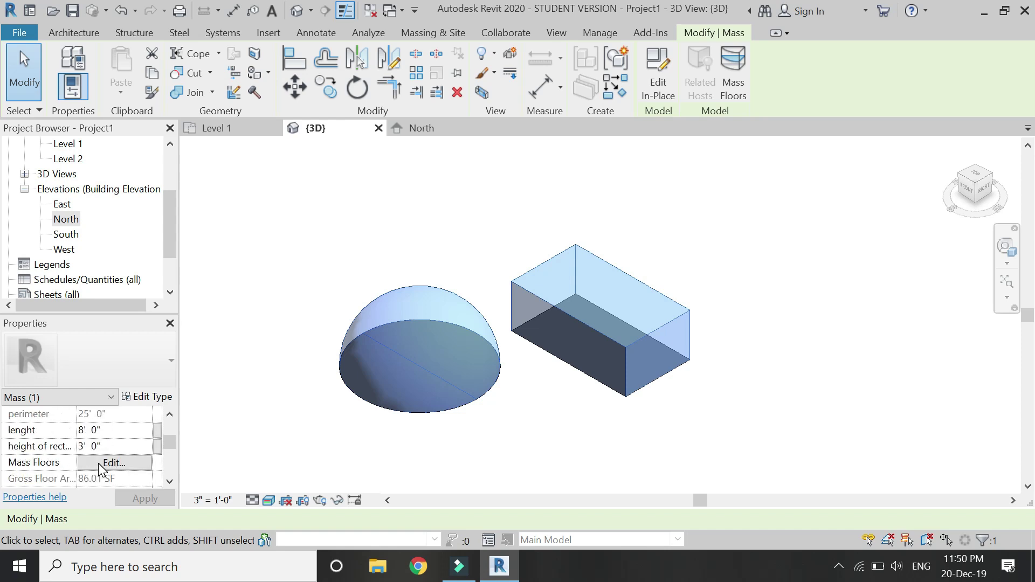
scroll(98, 463, "down", 1)
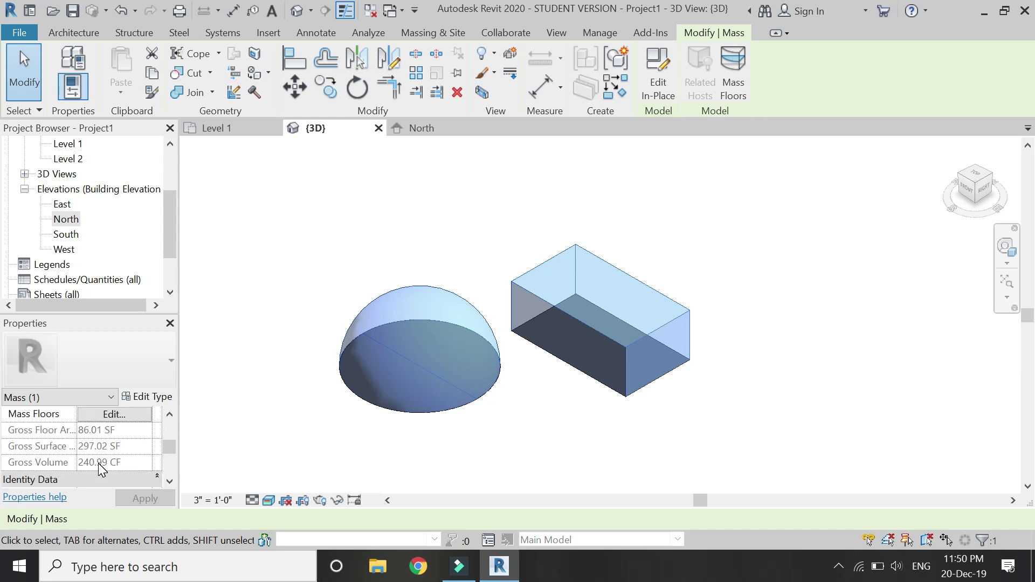
scroll(102, 462, "up", 1)
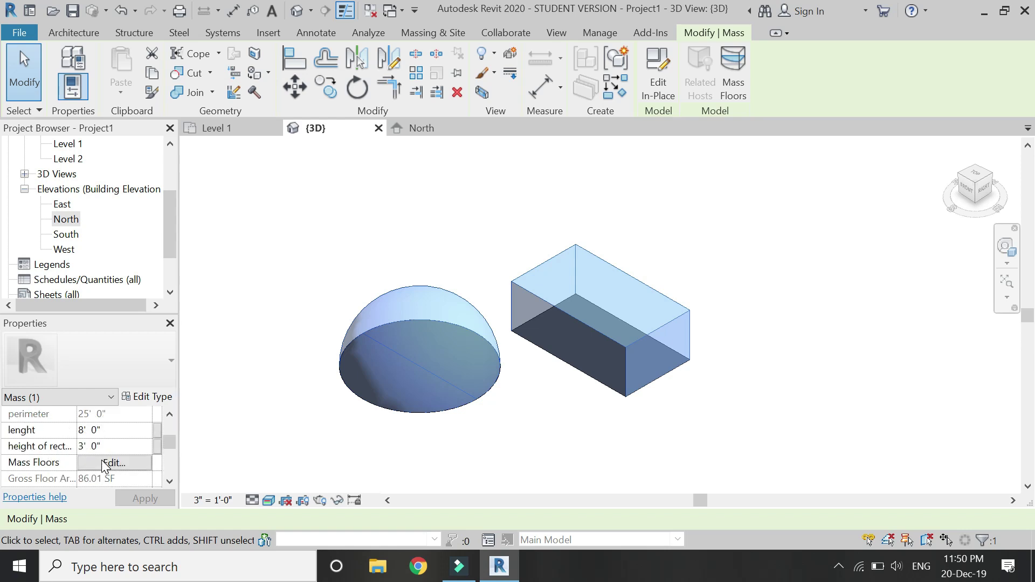
scroll(101, 463, "down", 1)
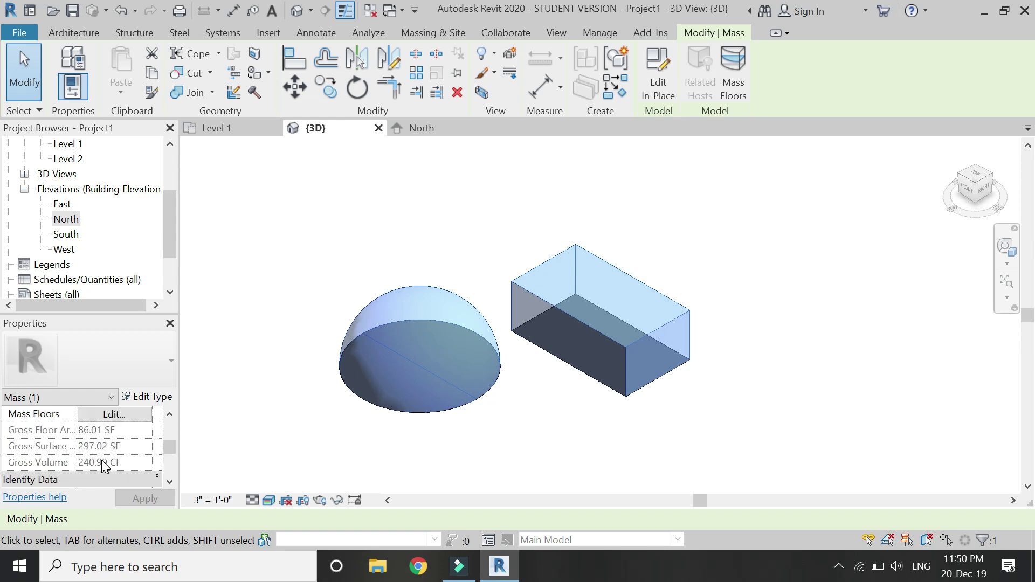
scroll(101, 462, "up", 1)
scroll(103, 463, "up", 2)
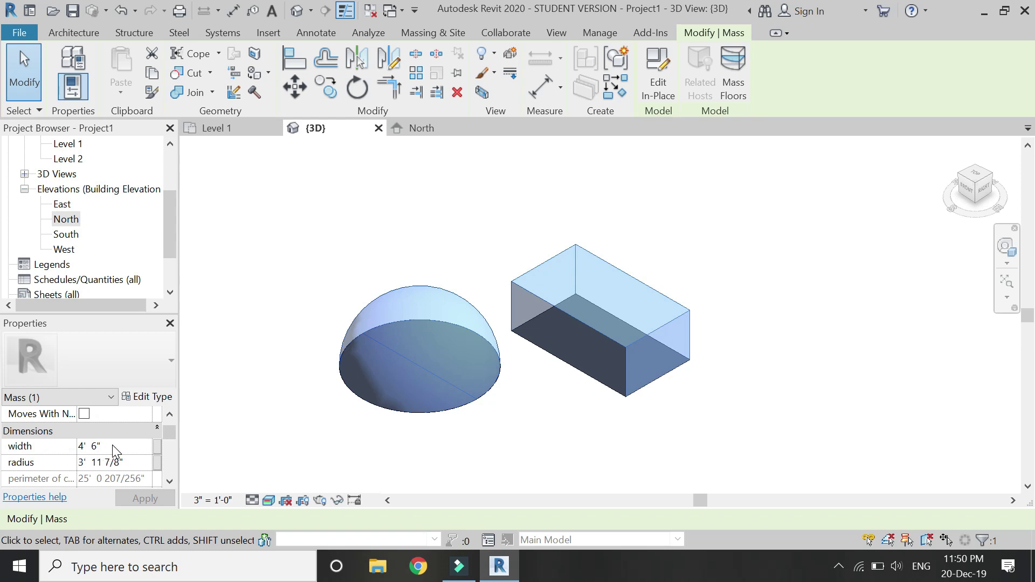
left_click(89, 445)
type("5")
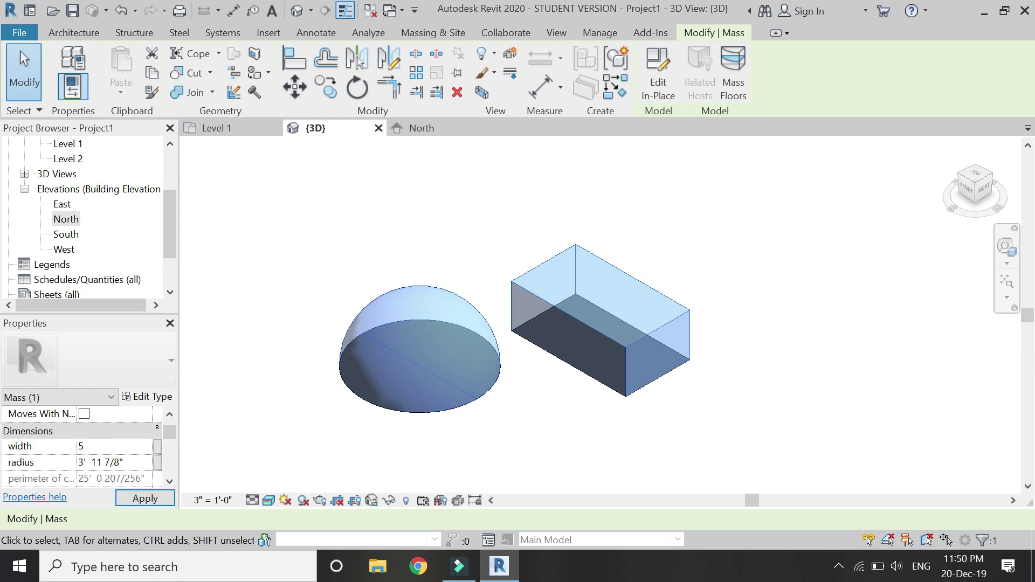
left_click(144, 497)
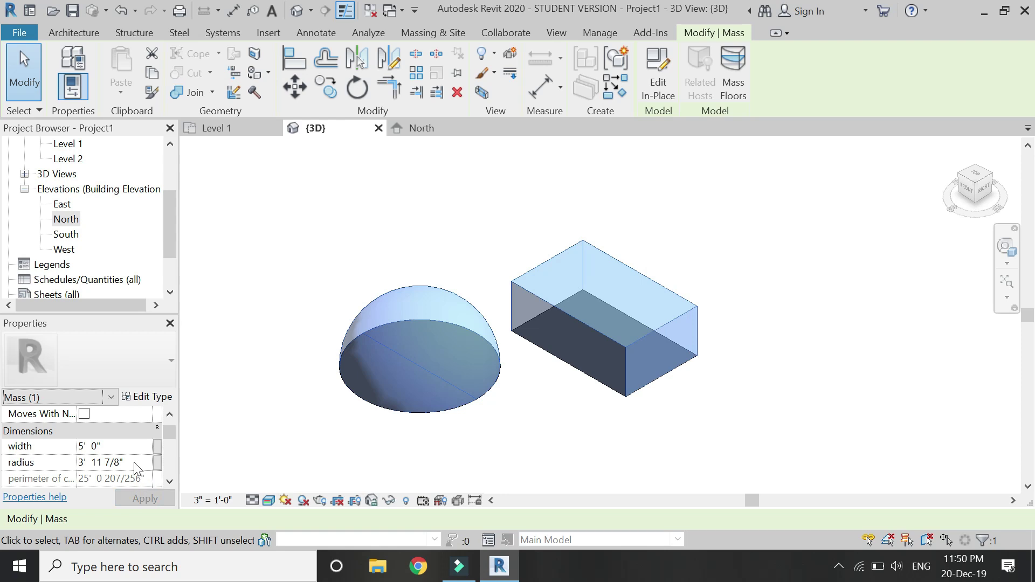
Set height of rectangle to 10' and apply, so the volume reads 400.00 CF
scroll(133, 463, "down", 2)
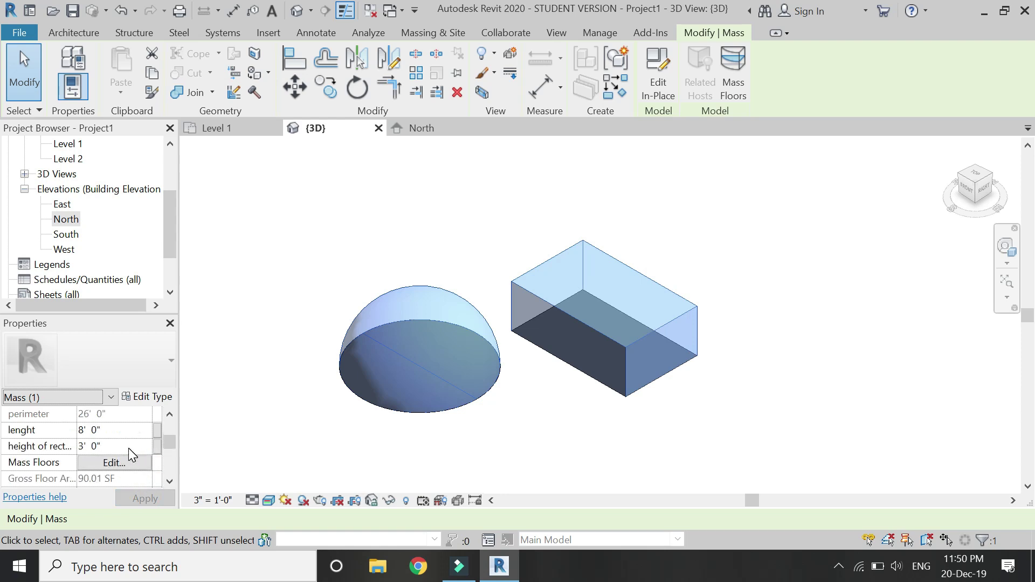
left_click(128, 446)
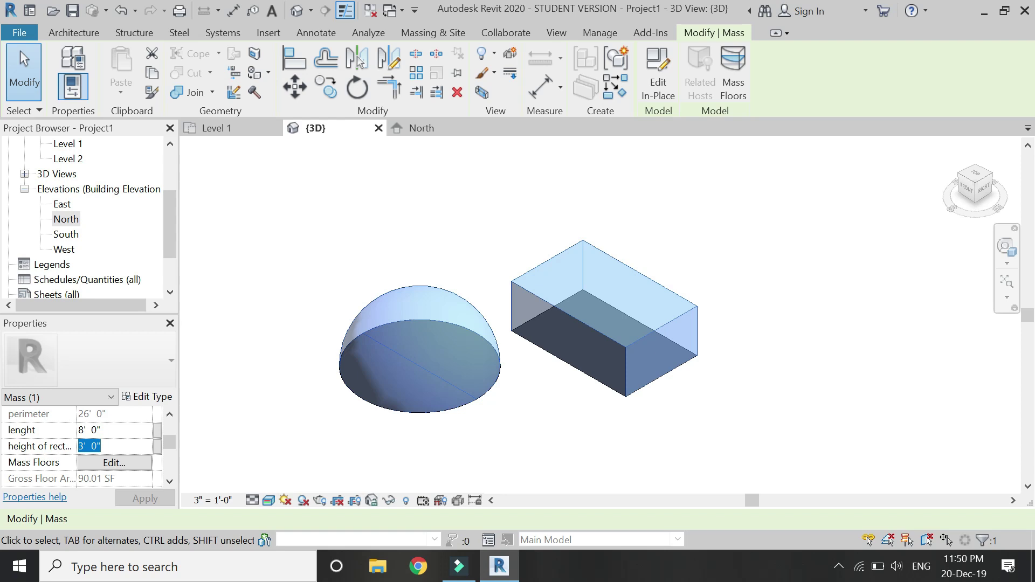
type("10")
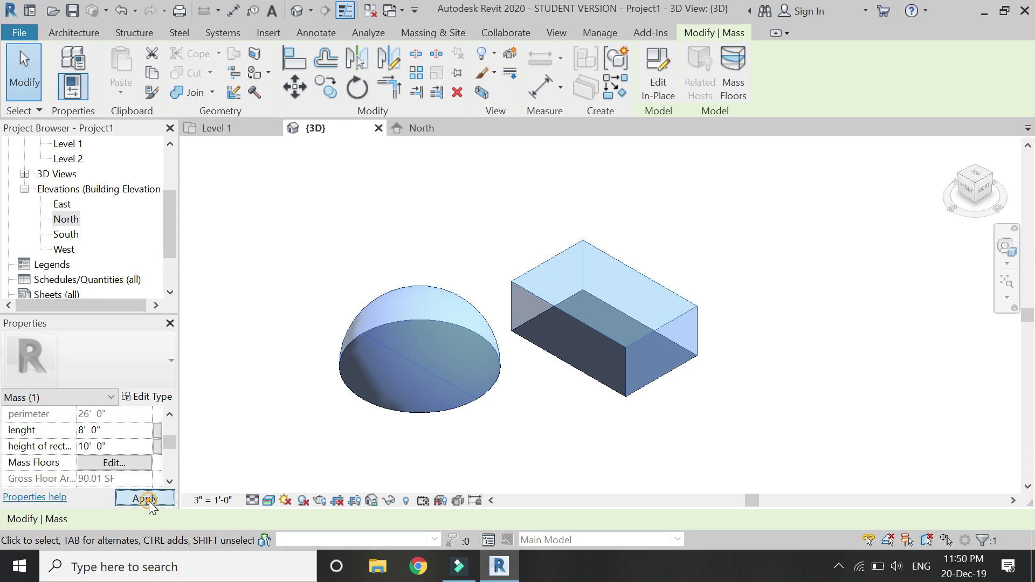
left_click(145, 499)
scroll(121, 447, "down", 5)
scroll(121, 448, "up", 3)
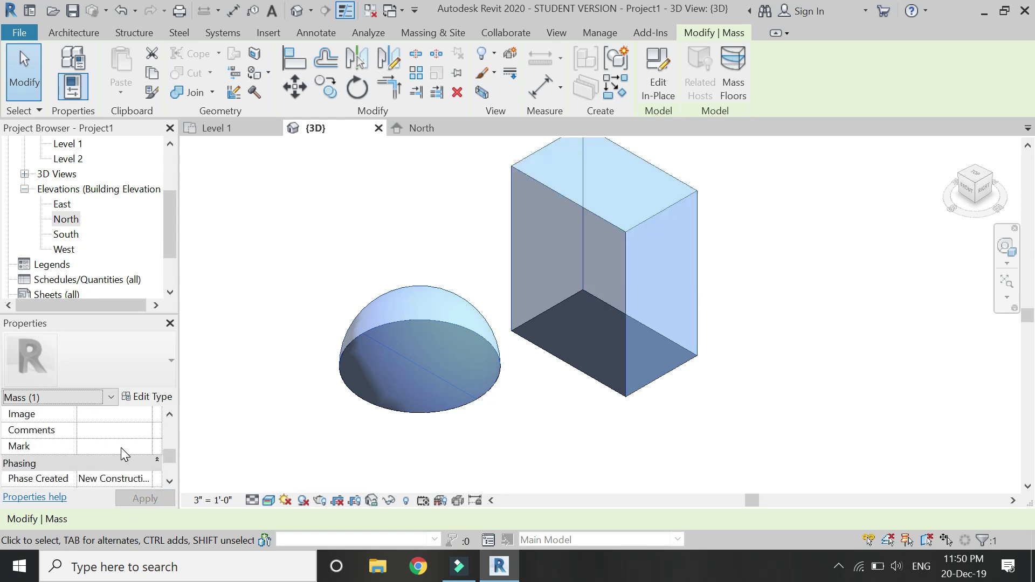
scroll(121, 448, "up", 2)
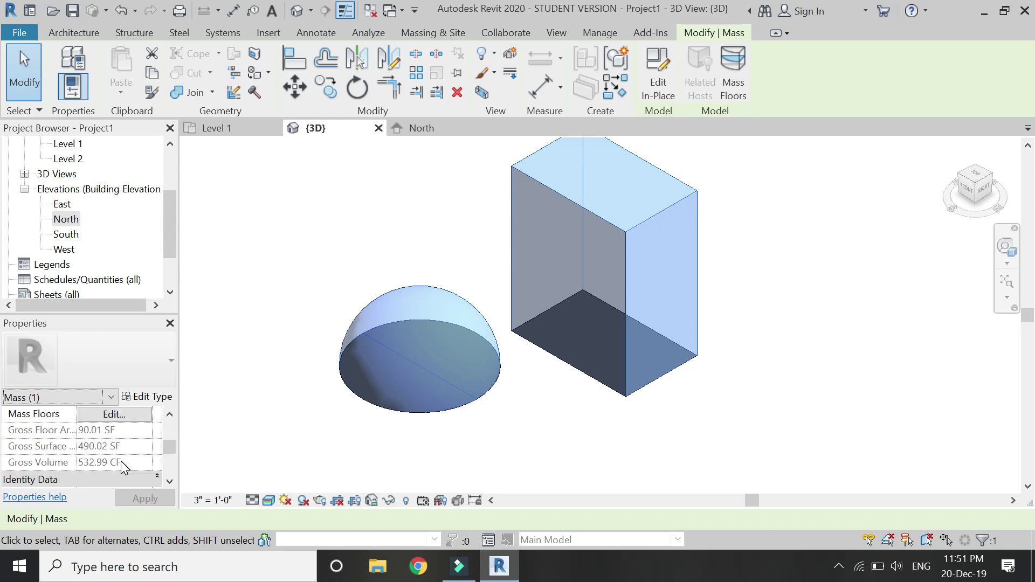
scroll(122, 462, "down", 5)
scroll(120, 461, "down", 1)
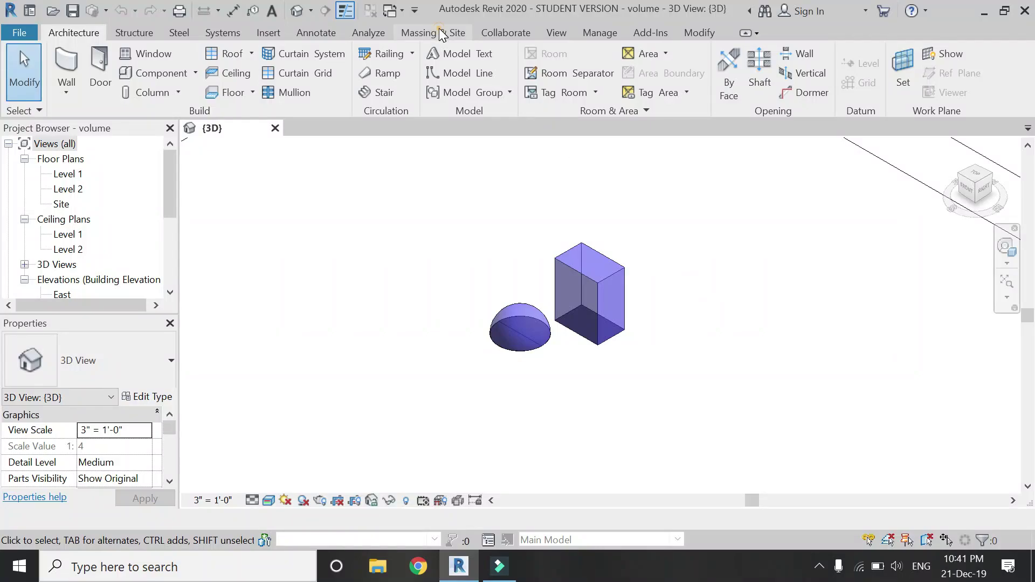
Create an In-Place Mass from Massing & Site, dismissing the Show Mass notice, and accept the name Mass 2
left_click(434, 33)
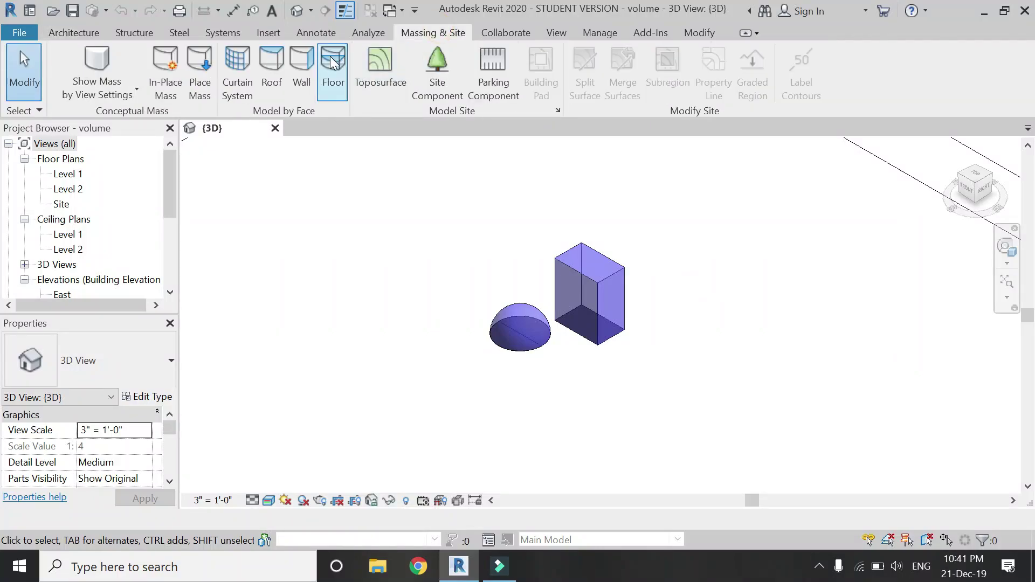
left_click(165, 71)
left_click(627, 350)
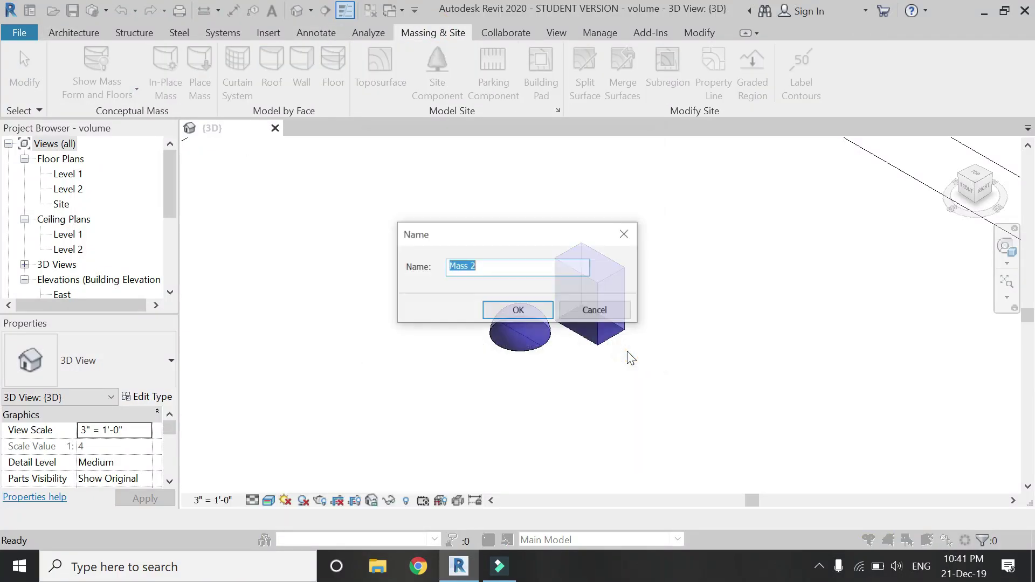
left_click(547, 312)
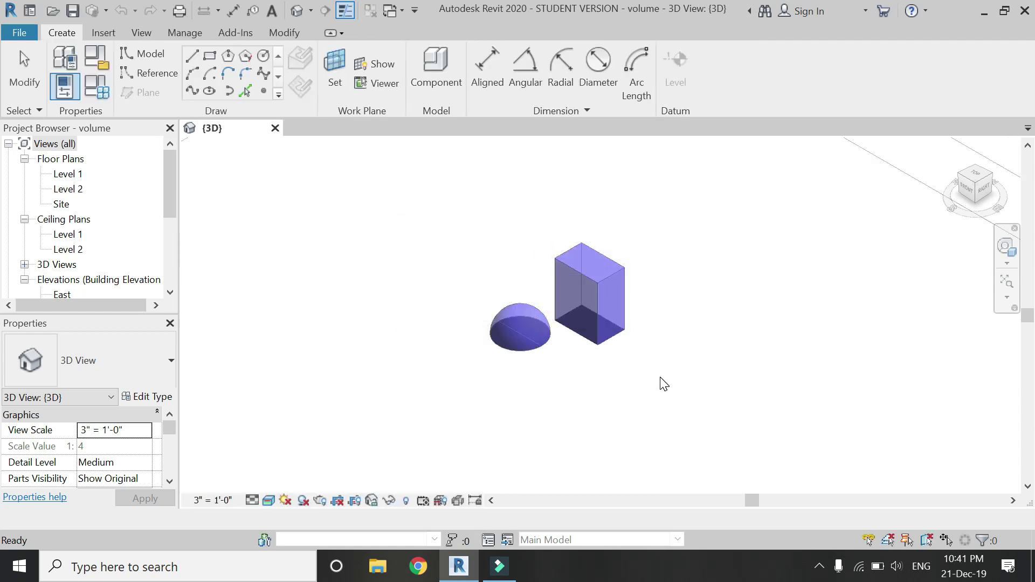
In the Level 1 plan, draw a horizontal reference plane and name it 'a'
double_click(73, 175)
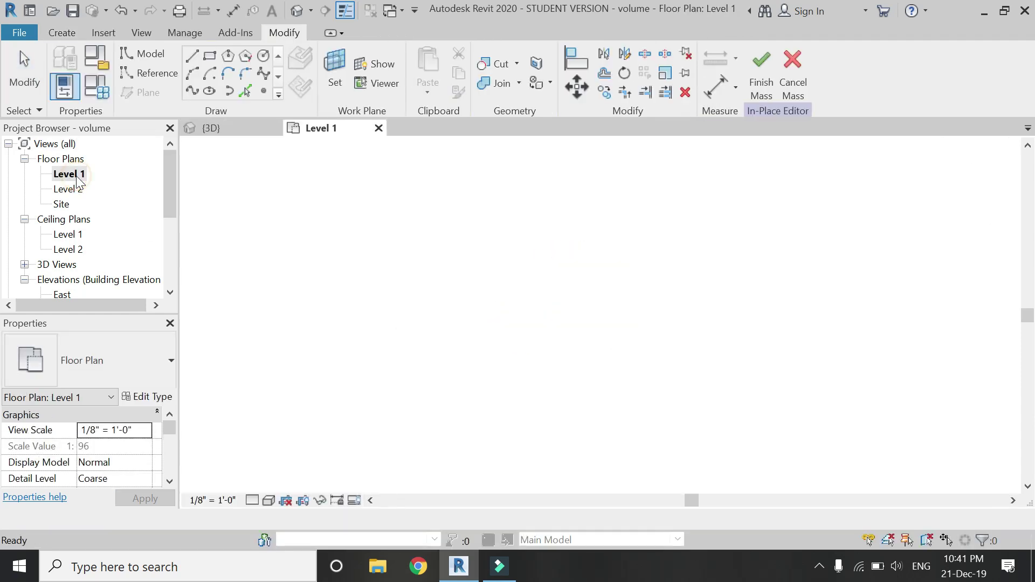
scroll(694, 296, "up", 2)
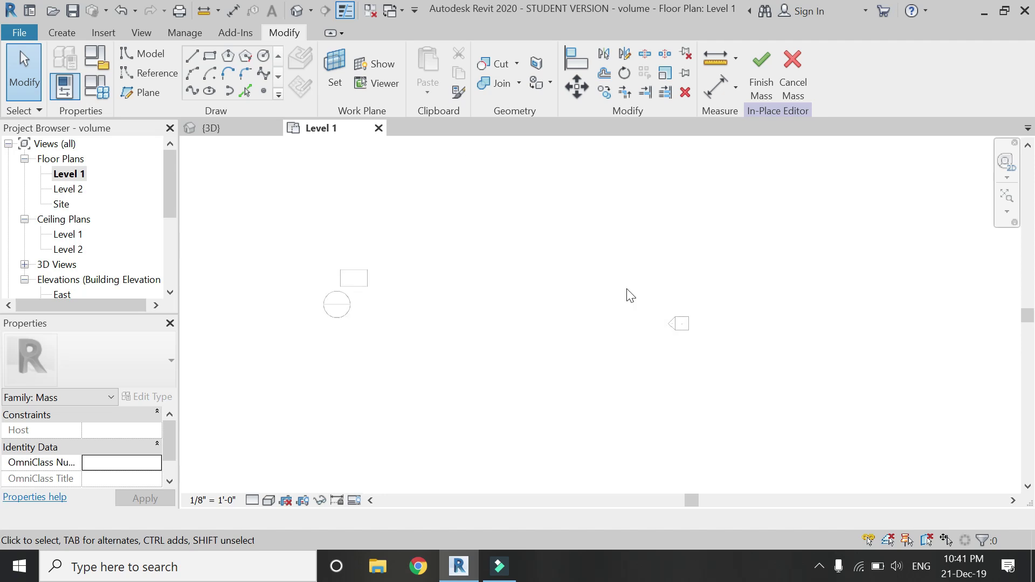
left_click(139, 92)
left_click(448, 323)
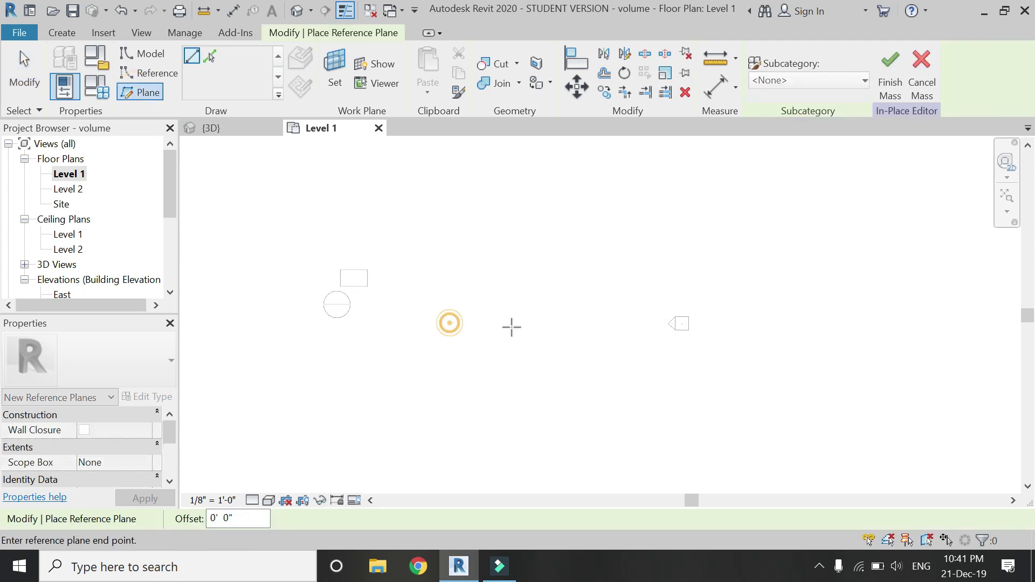
left_click(534, 323)
scroll(503, 334, "up", 2)
key("Escape")
key("Escape")
left_click(531, 331)
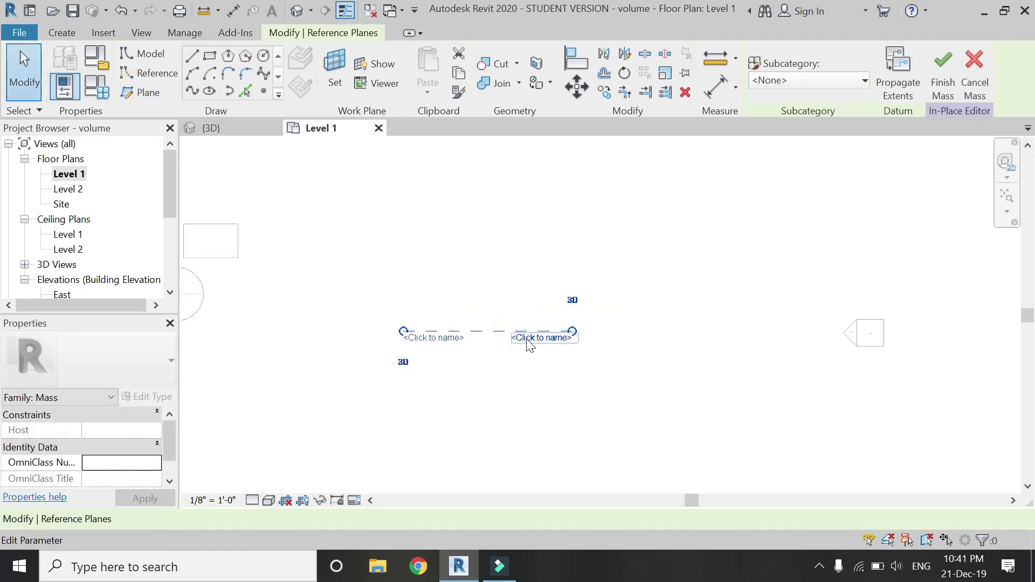
left_click(532, 339)
type("a")
left_click(537, 370)
key("r")
Draw a second horizontal reference plane 14'-0" from the first, then open the South elevation
key("p")
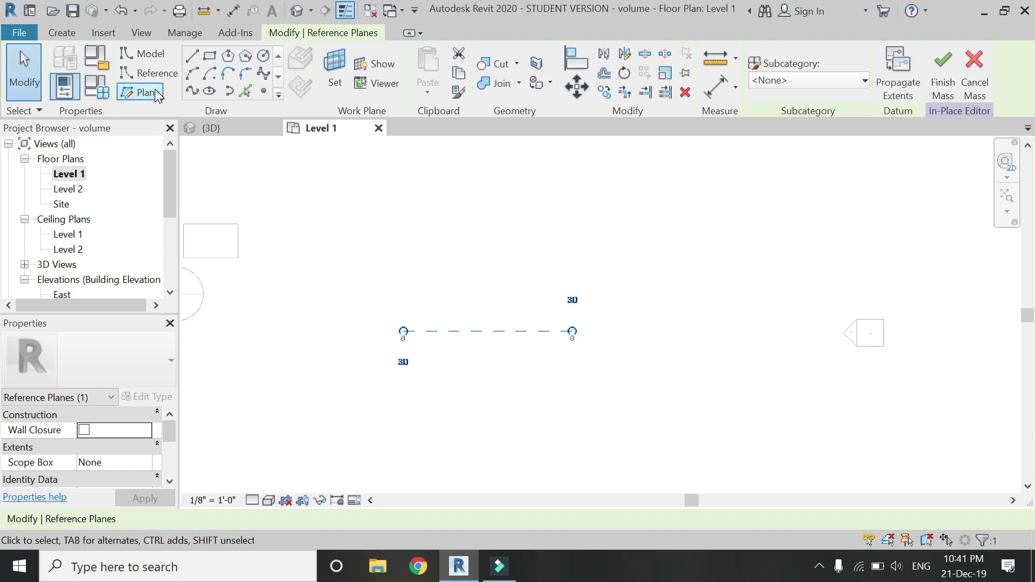
left_click(404, 236)
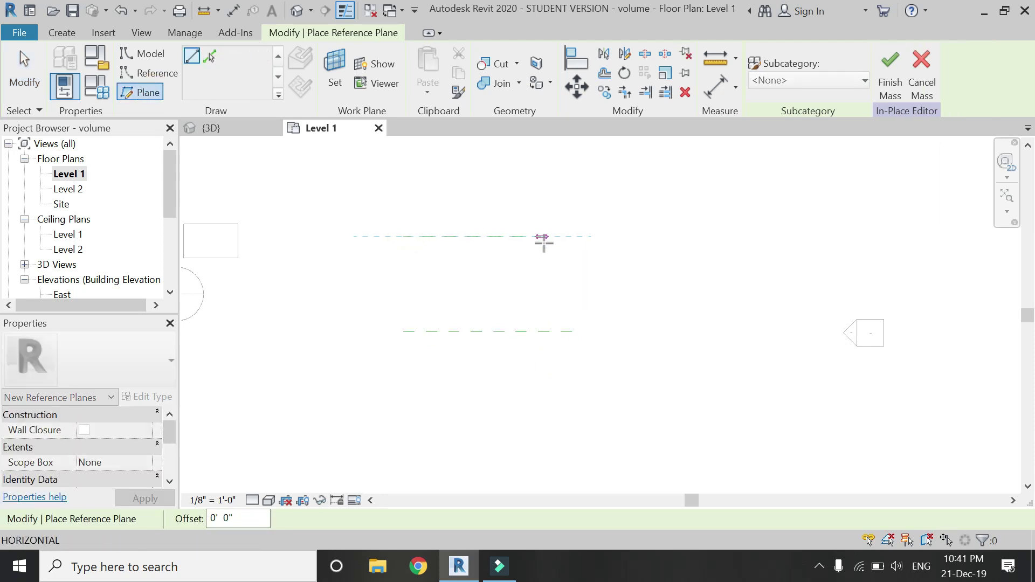
left_click(567, 235)
key("Escape")
key("Escape")
left_click(552, 246)
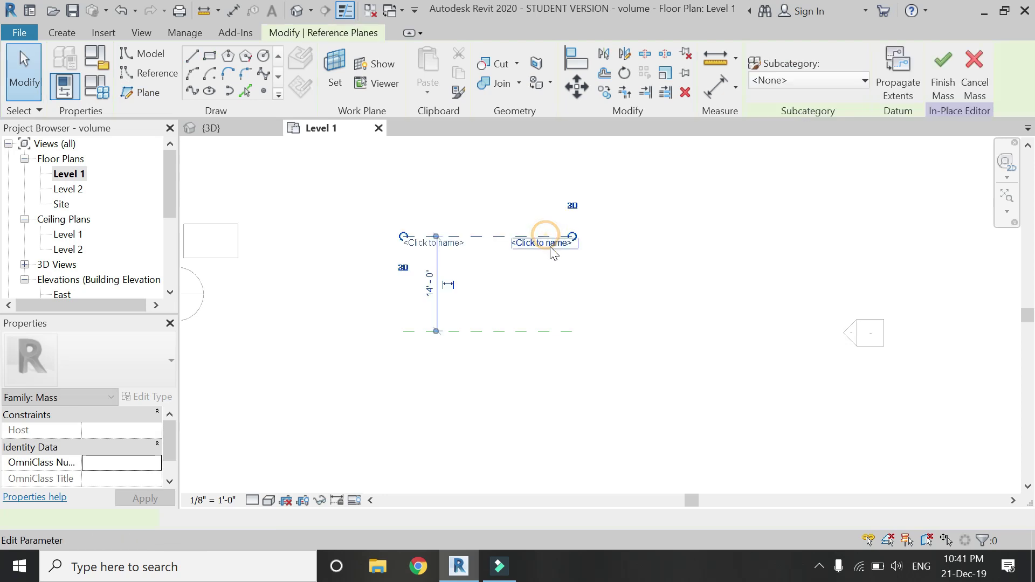
left_click(549, 246)
left_click(638, 292)
scroll(87, 227, "down", 2)
double_click(66, 249)
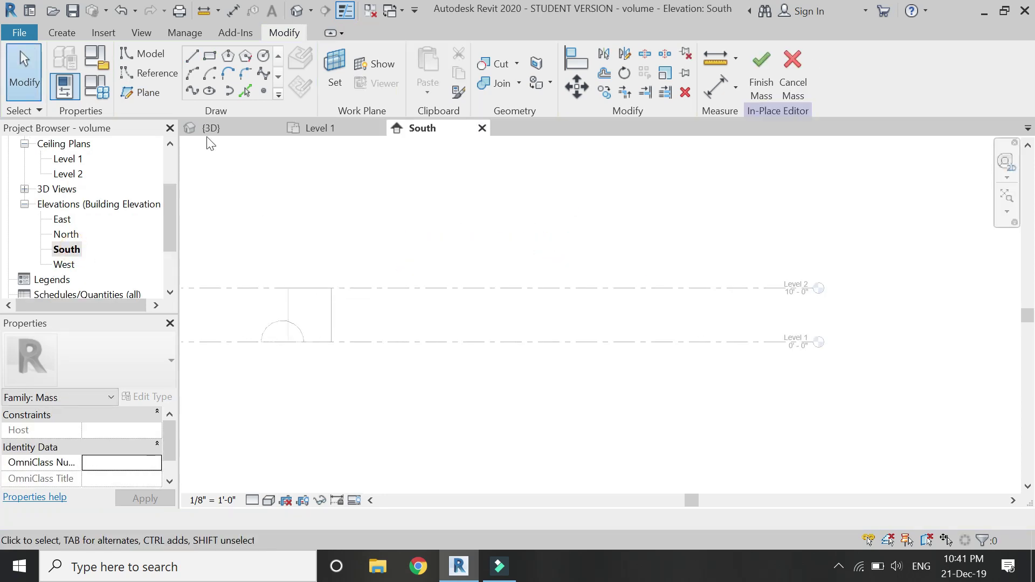
Set Reference Plane a as the work plane and sketch a circle on it
left_click(67, 34)
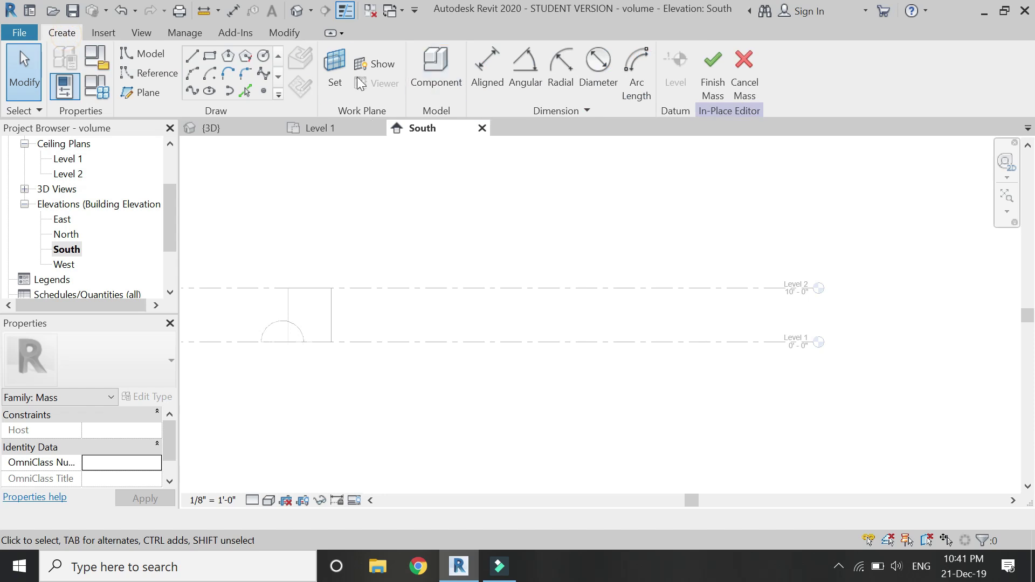
left_click(335, 73)
left_click(820, 368)
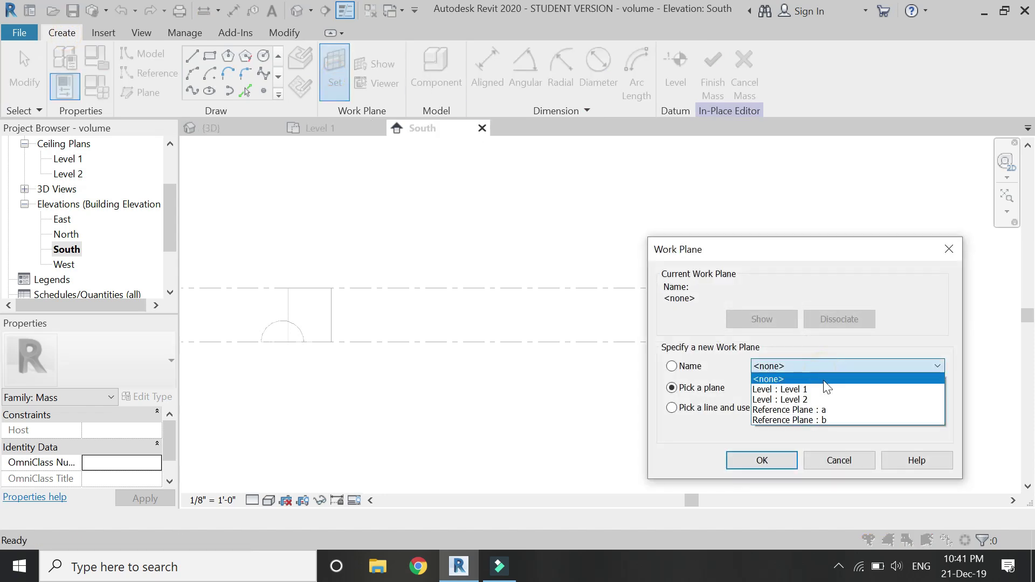
left_click(823, 412)
left_click(762, 460)
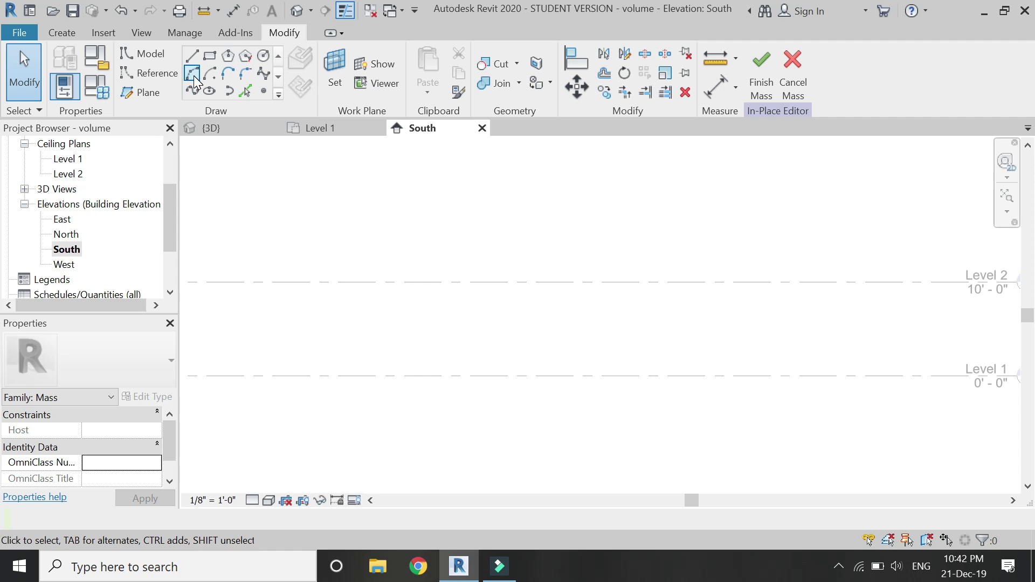
left_click(263, 56)
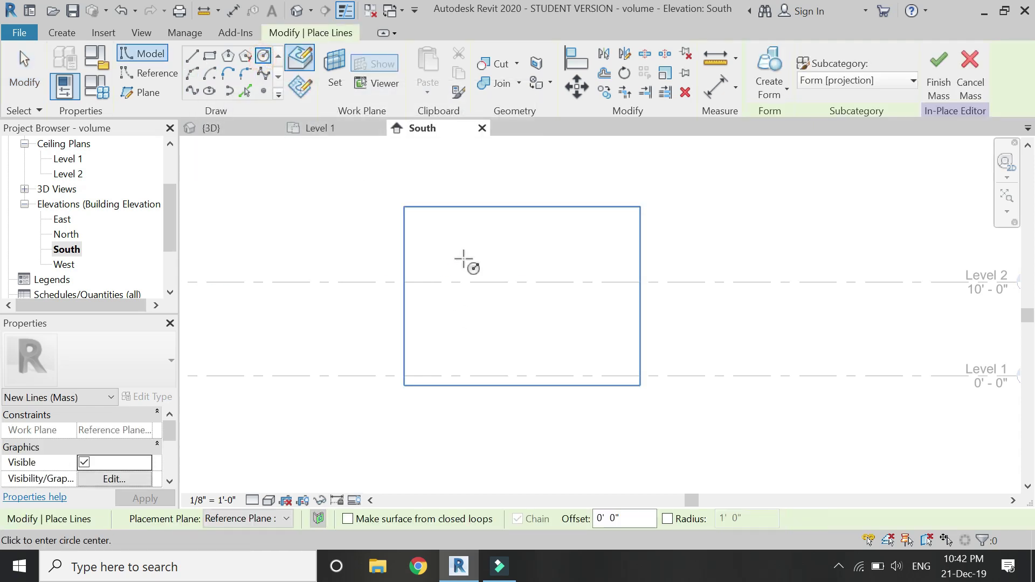
left_click(461, 301)
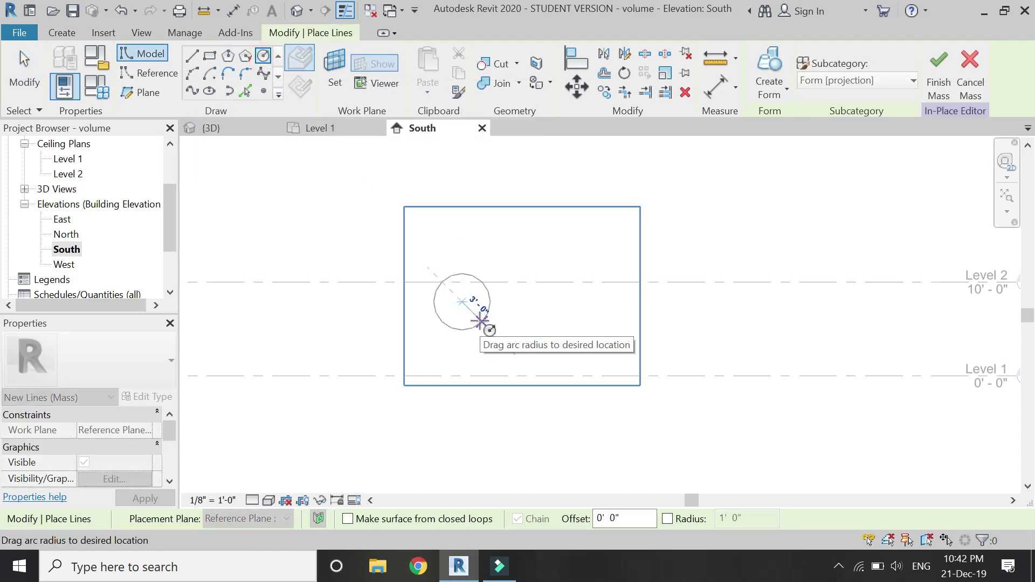
left_click(479, 321)
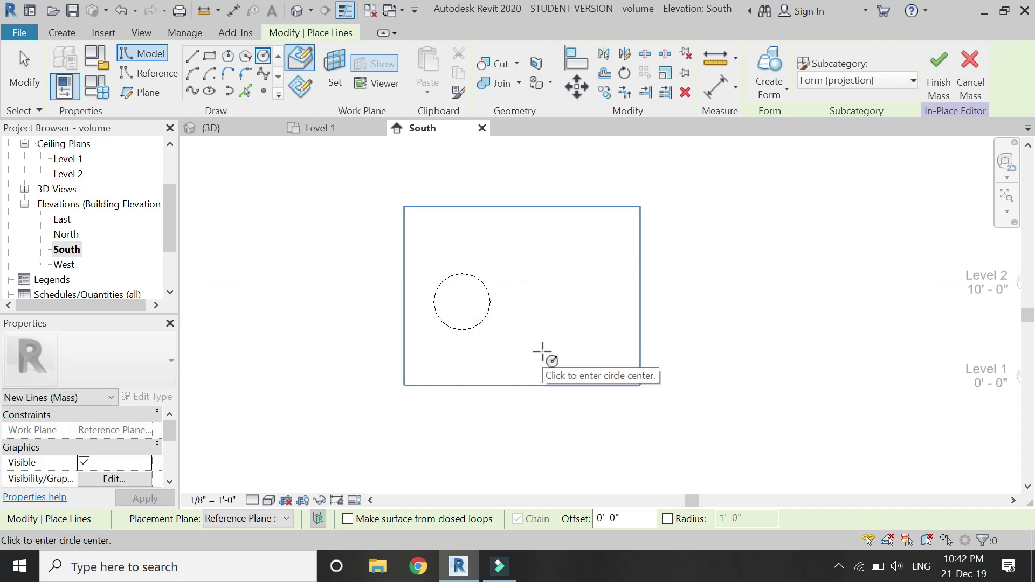
key("Escape")
key("Escape")
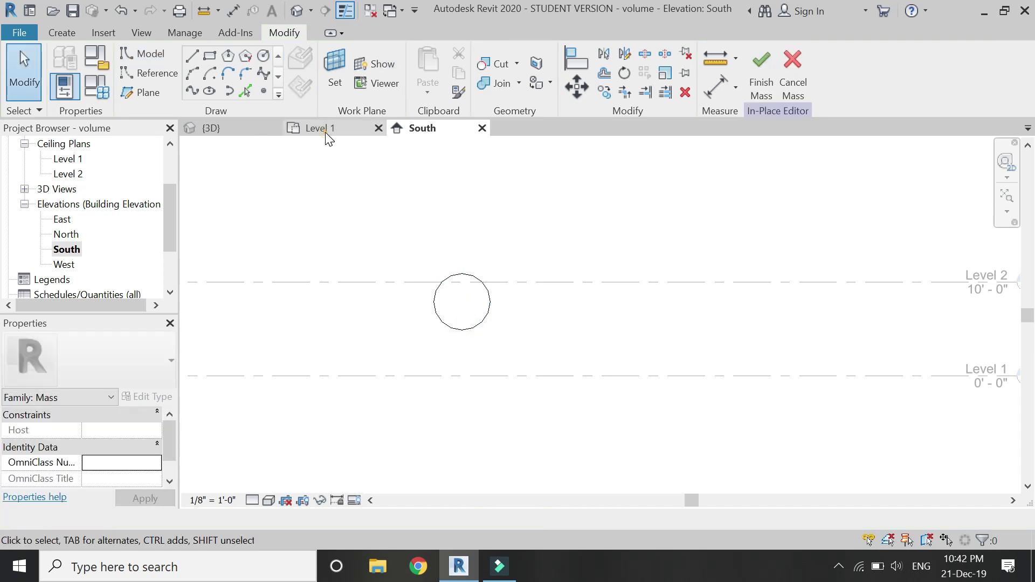
Add a middle reference plane c in the Level 1 plan
left_click(321, 128)
left_click(139, 93)
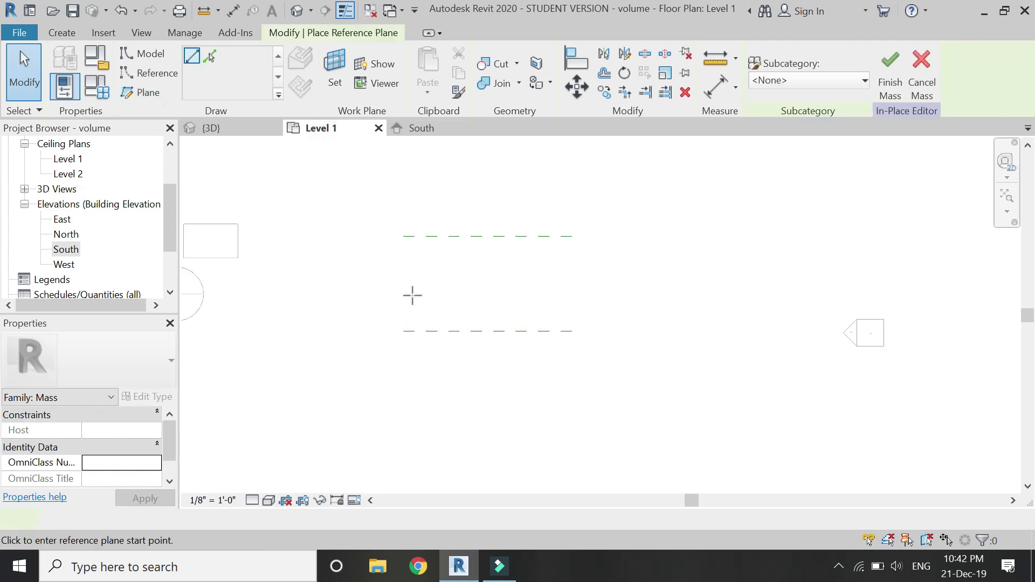
left_click(406, 280)
left_click(574, 280)
key("Escape")
key("Escape")
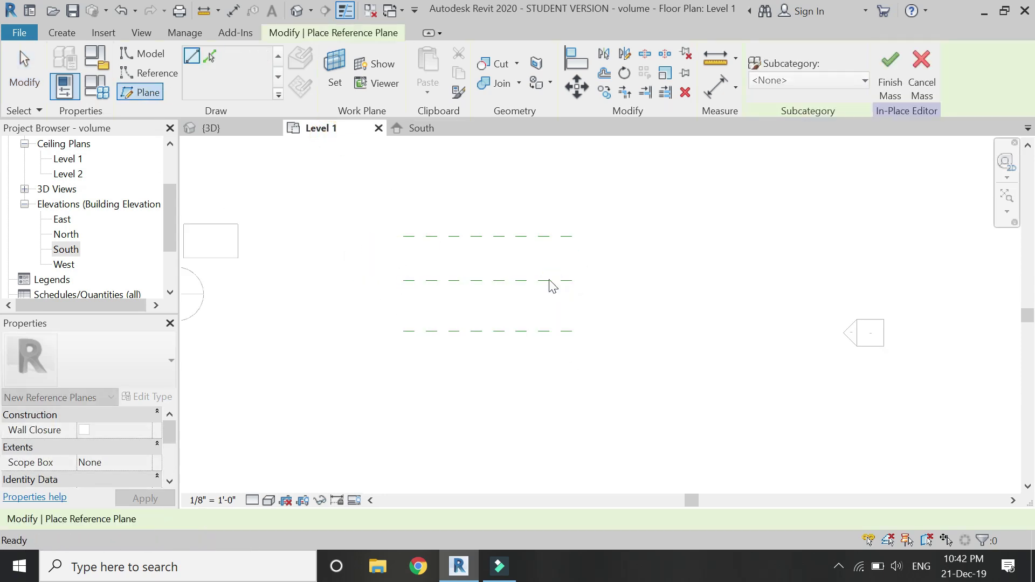
left_click(557, 298)
left_click(557, 291)
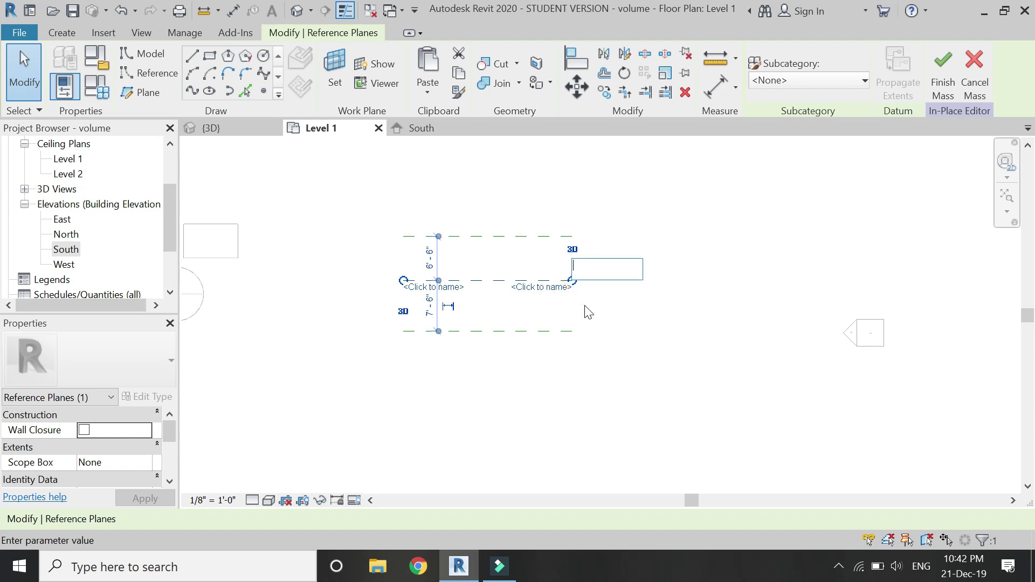
left_click(647, 346)
Sketch a larger circle on Reference Plane c in the South elevation
left_click(421, 128)
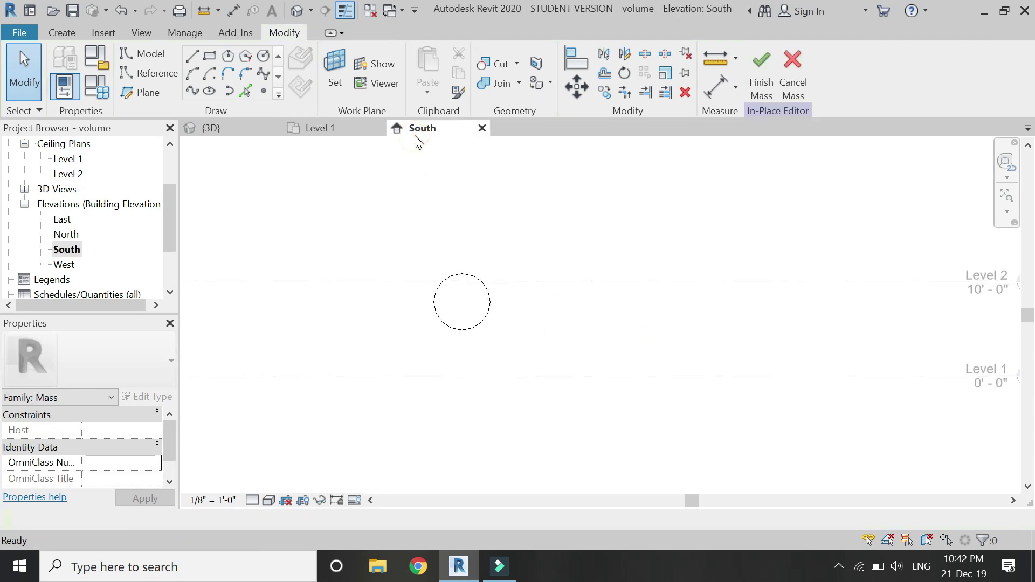
left_click(346, 78)
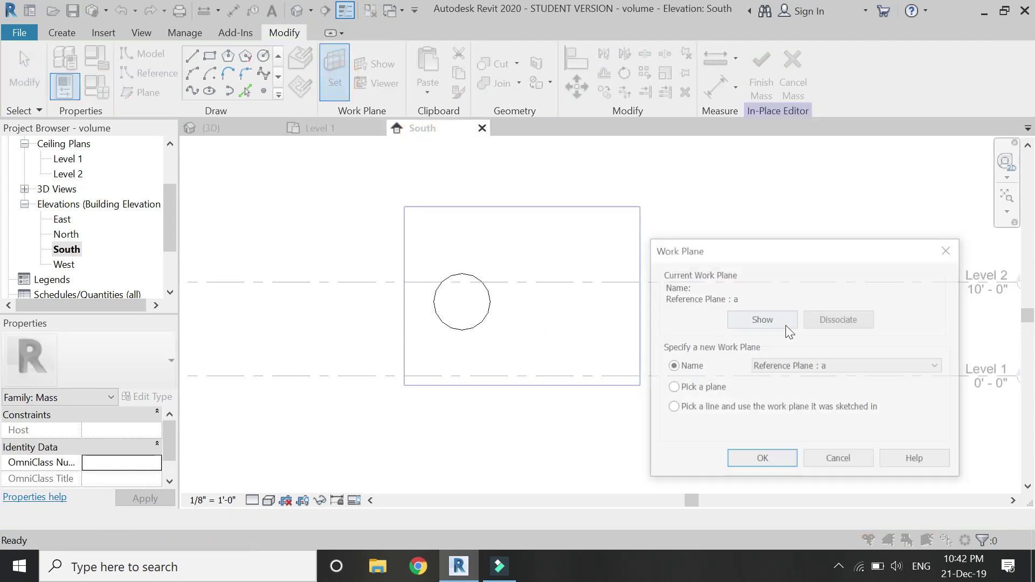
left_click(755, 366)
left_click(782, 420)
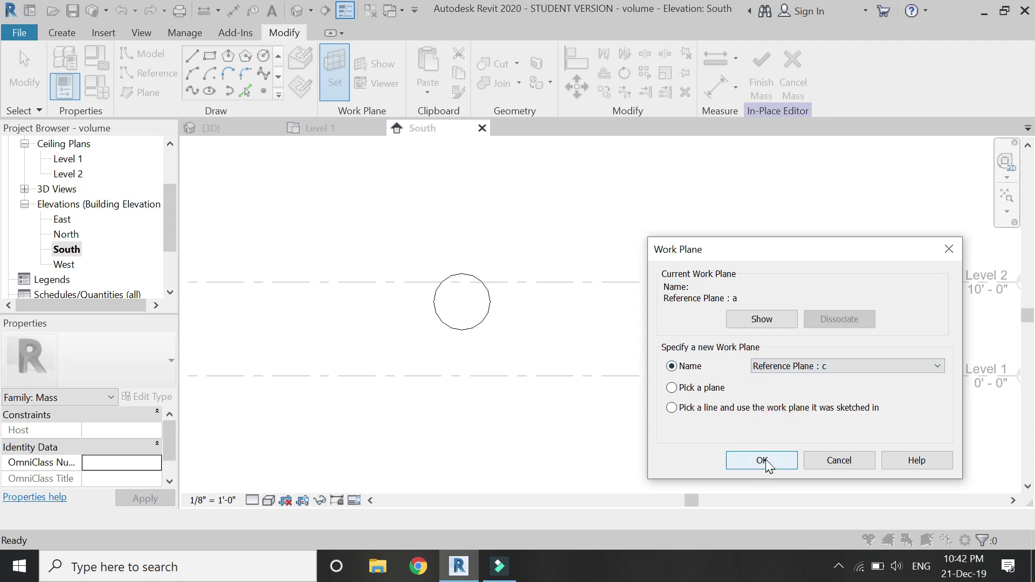
left_click(764, 461)
left_click(263, 55)
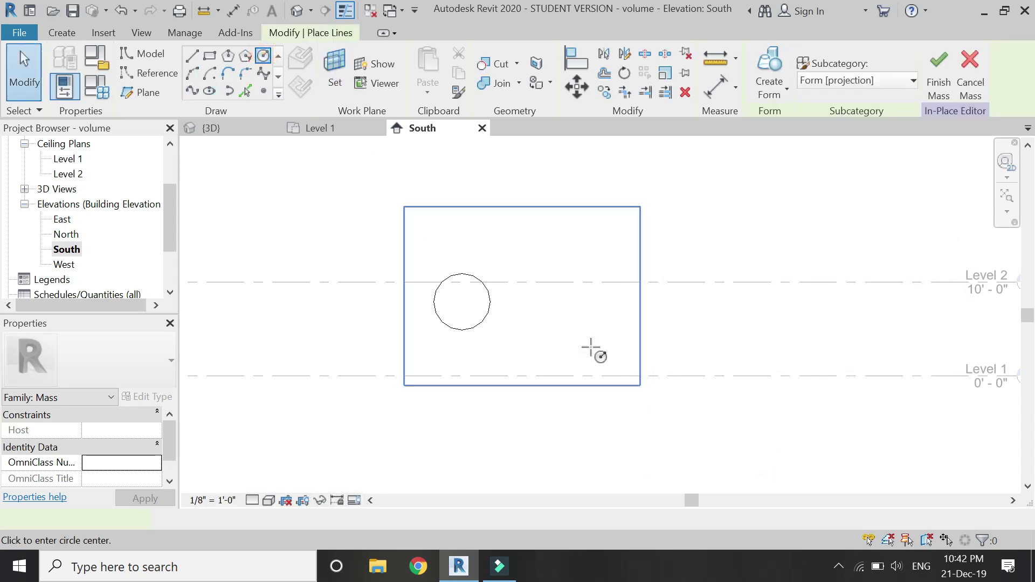
left_click(554, 344)
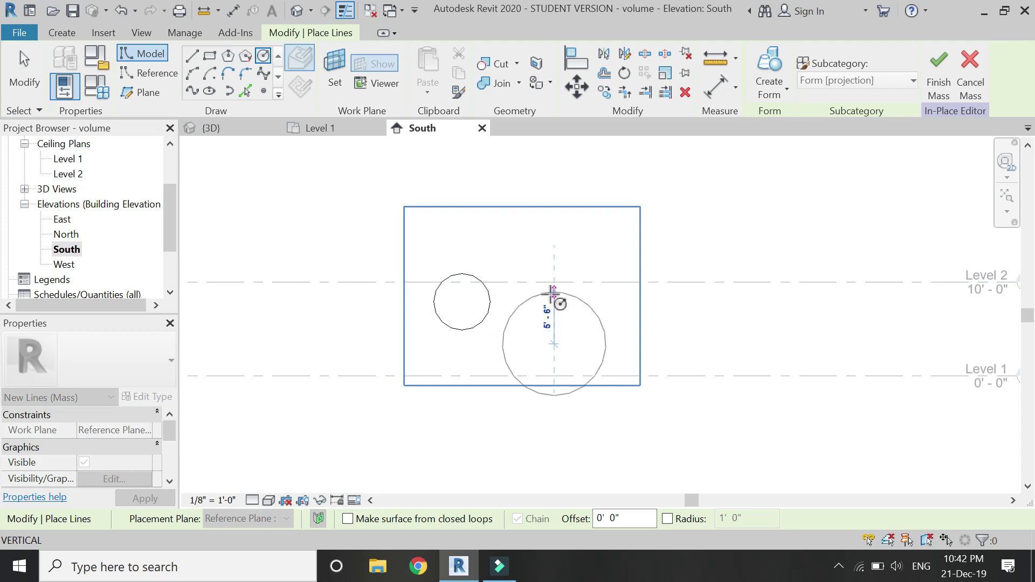
left_click(554, 293)
Sketch a third circle on Reference Plane b and view all three circles in 3D
left_click(335, 70)
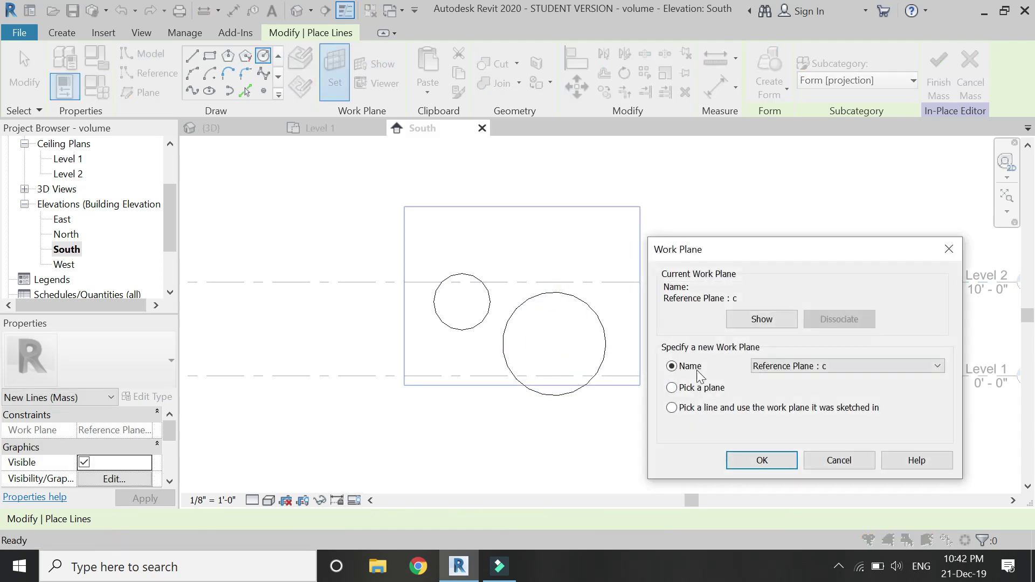
left_click(771, 367)
left_click(791, 409)
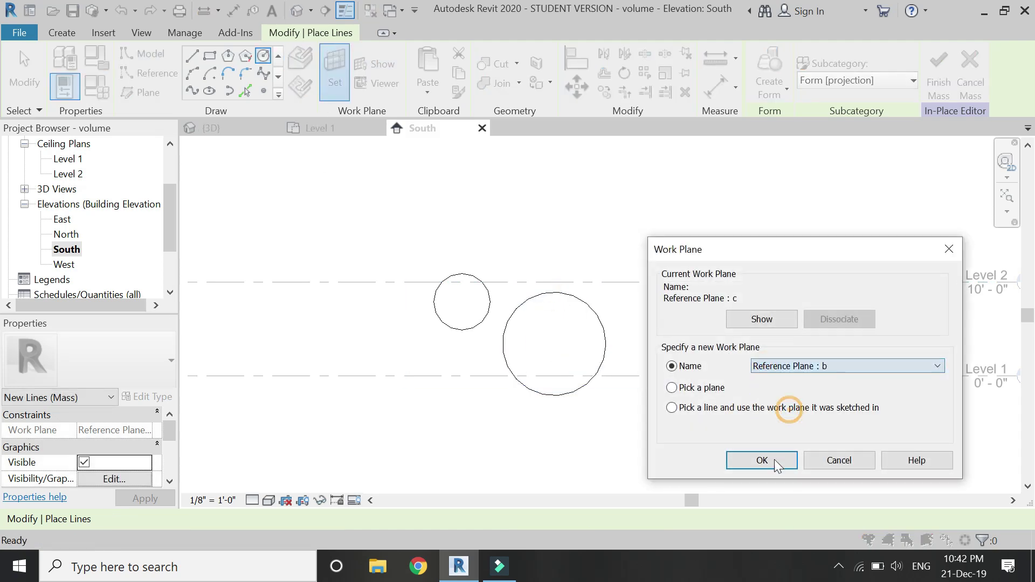
left_click(775, 462)
left_click(263, 55)
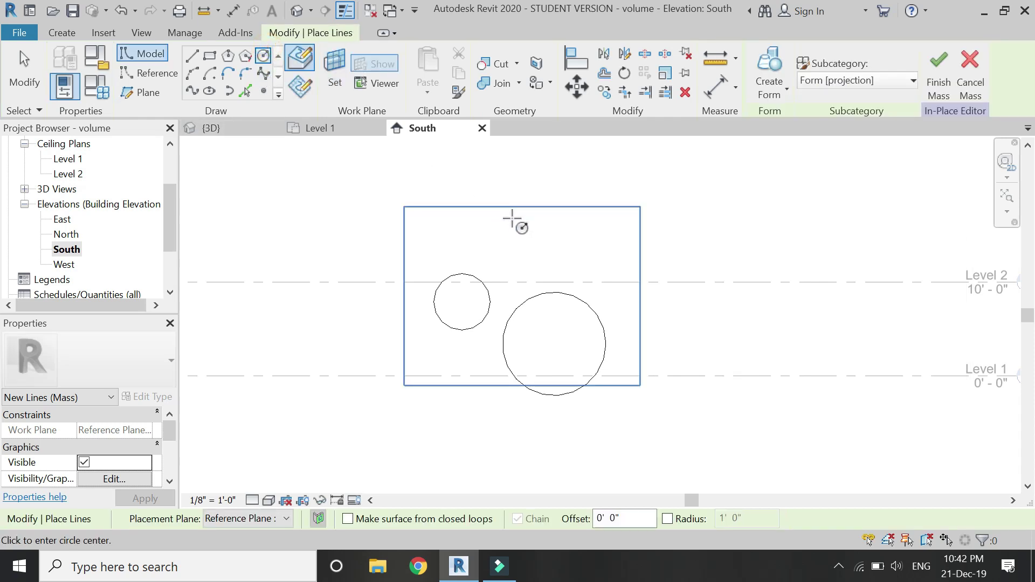
left_click(518, 256)
left_click(549, 281)
key("Escape")
key("Escape")
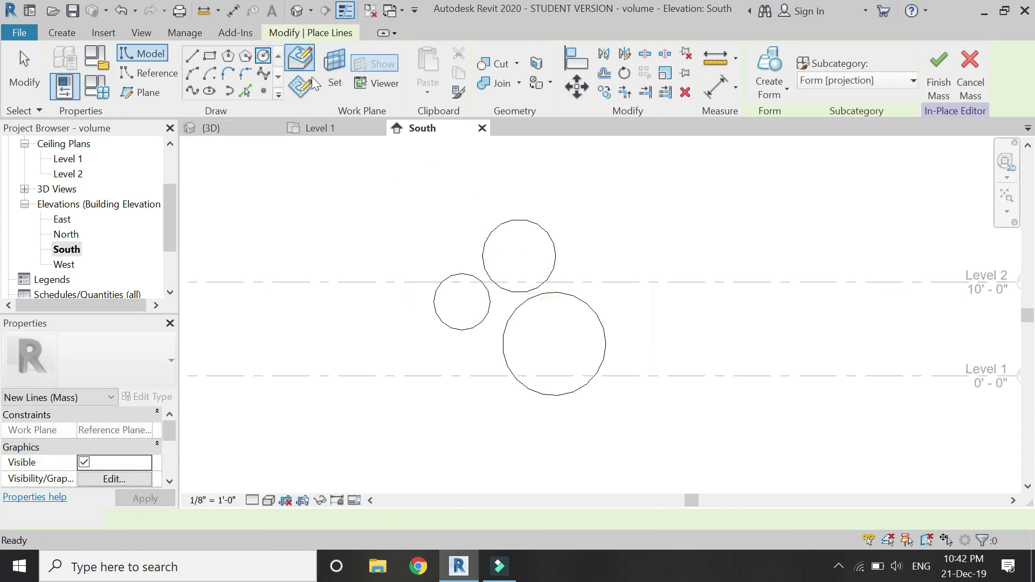
key("ctrl+Tab")
Select the small, lower and top circles and loft them into a solid form
scroll(674, 299, "up", 2)
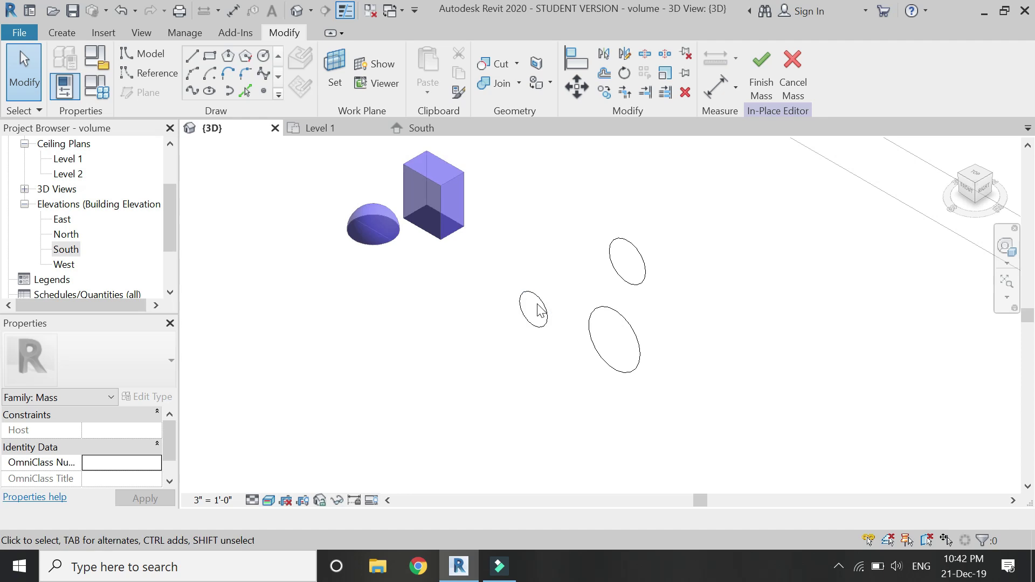
left_click(534, 303)
left_click(603, 307)
left_click(625, 280, "ctrl")
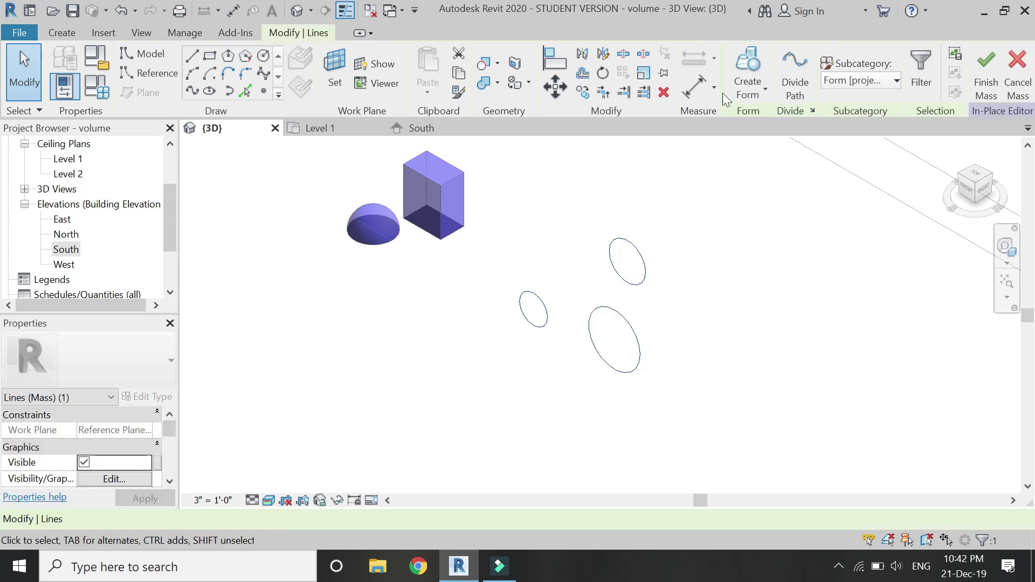
left_click(744, 70)
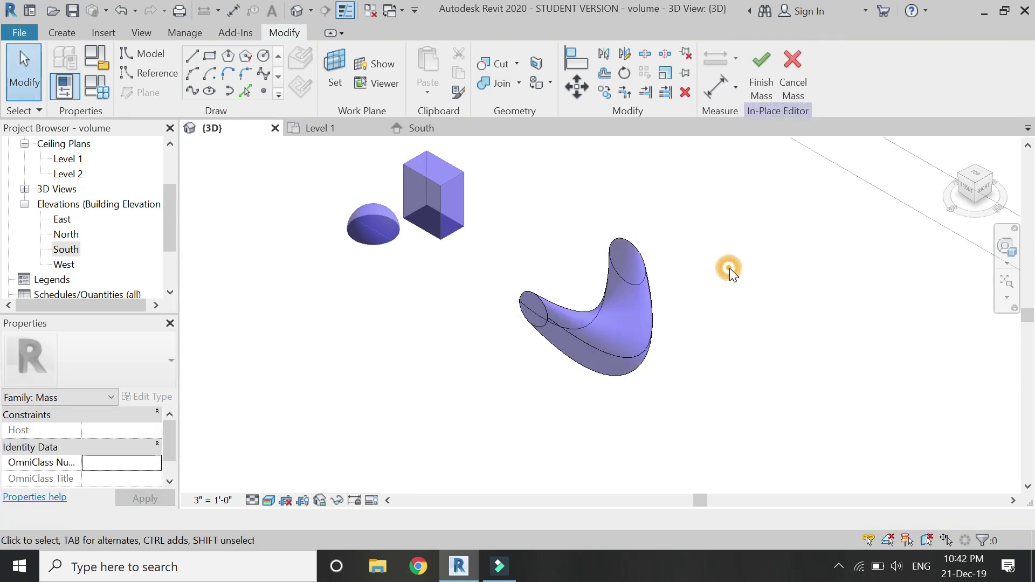
Orbit around the lofted form to check it, then finish the in-place mass
left_click(1008, 249)
left_click_drag(853, 212, 642, 310)
left_click_drag(603, 402, 667, 371)
left_click(761, 81)
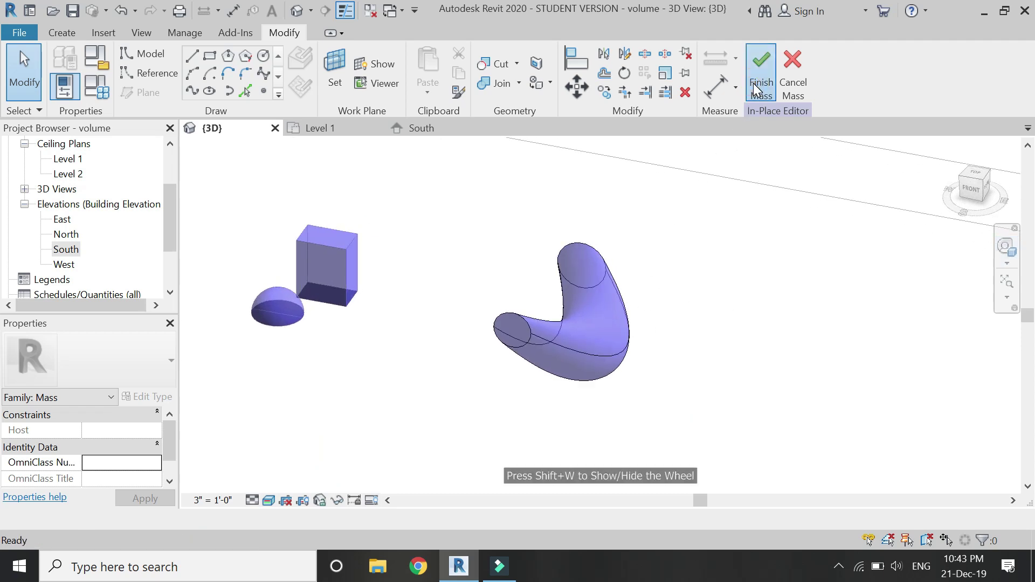
Drag the curved mass's top end to cut its gross volume from 1026.43 CF to 821.43 CF
left_click(617, 283)
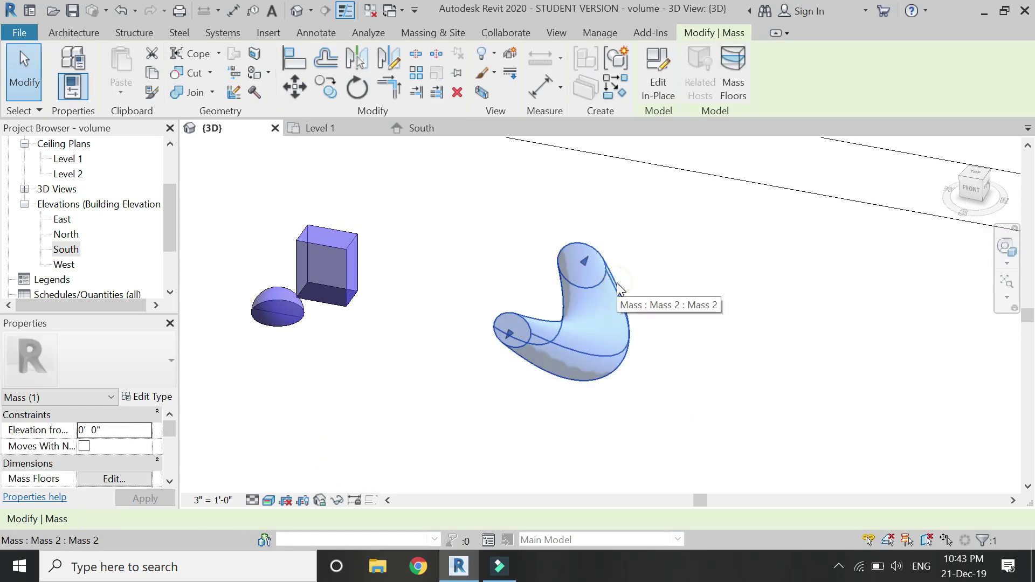
scroll(111, 437, "down", 3)
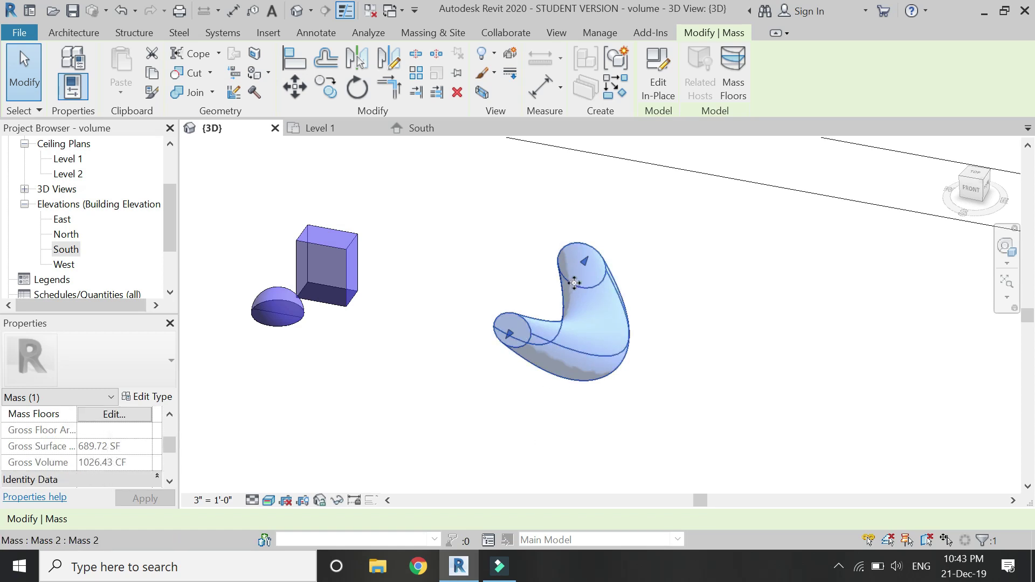
mouse_move(586, 271)
left_mouse_down()
mouse_move(580, 286)
mouse_move(593, 289)
mouse_move(581, 280)
left_mouse_up()
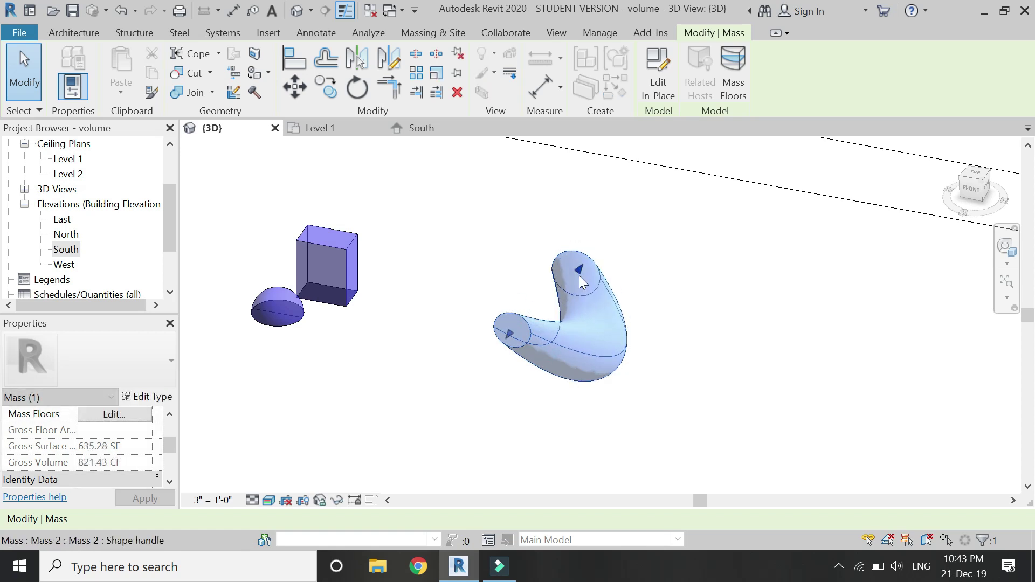